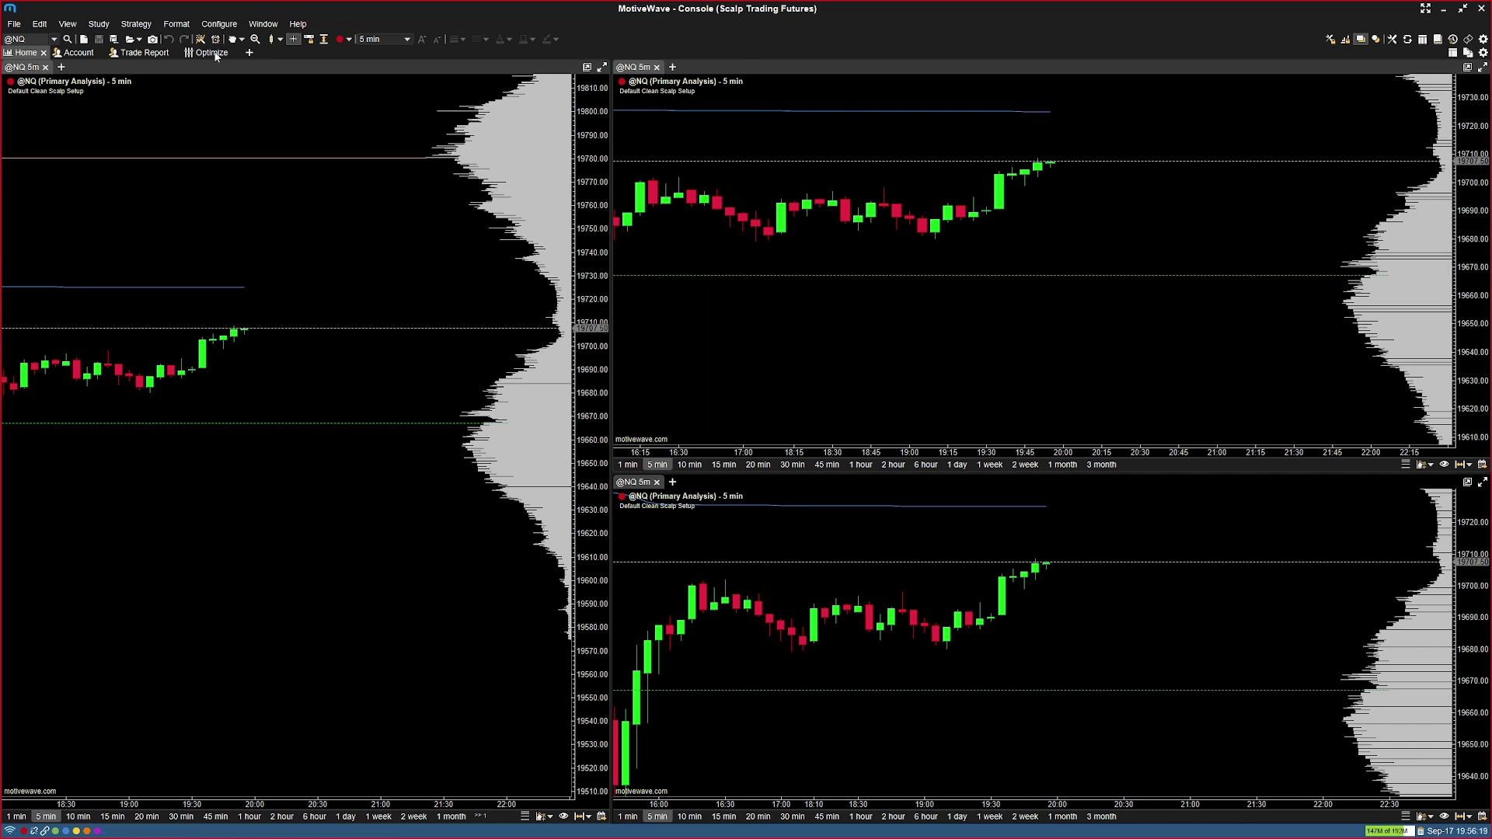
left_click(61, 68)
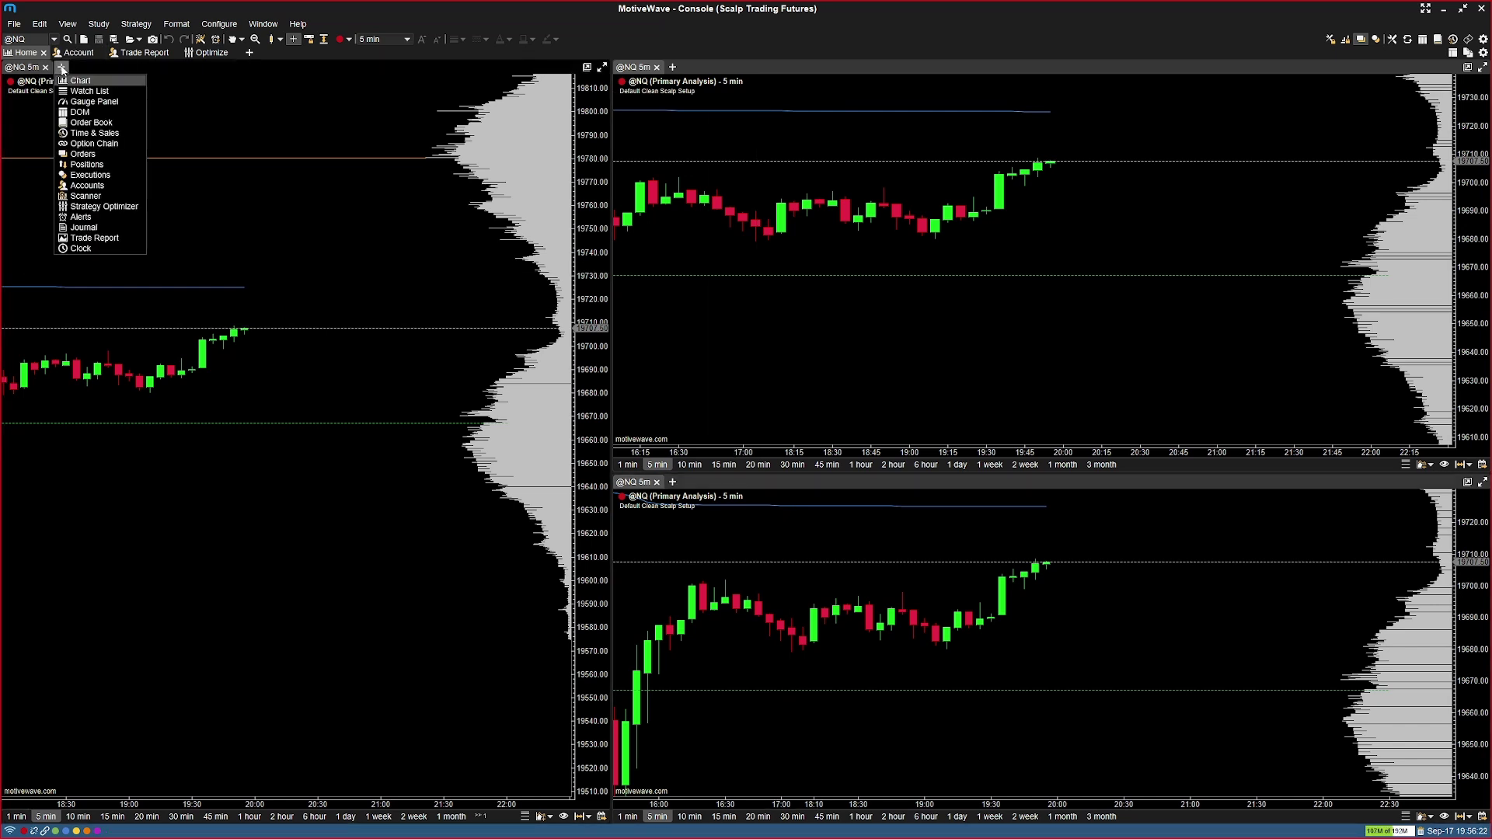
left_click(88, 113)
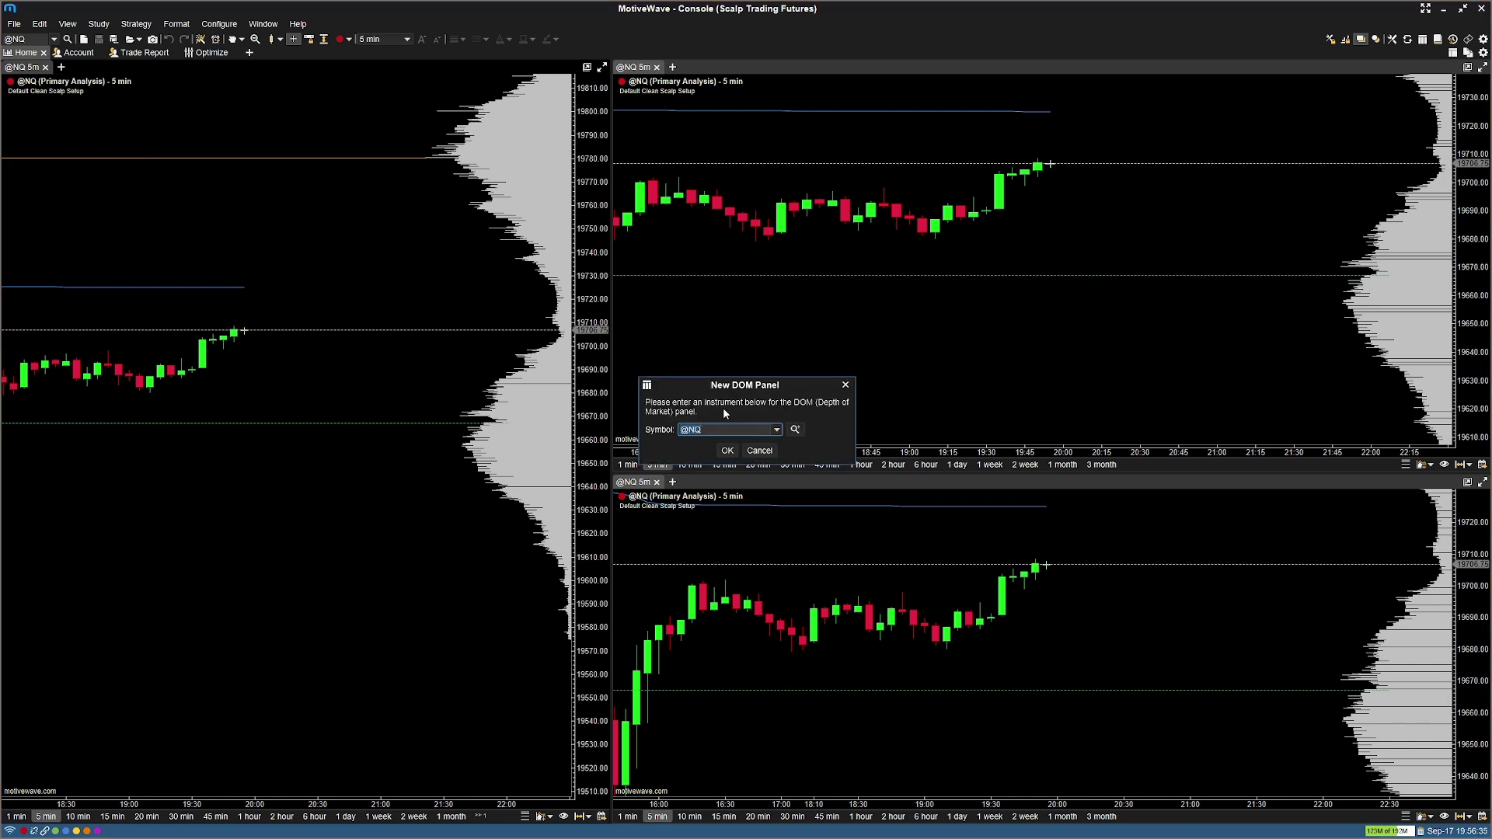
left_click(724, 451)
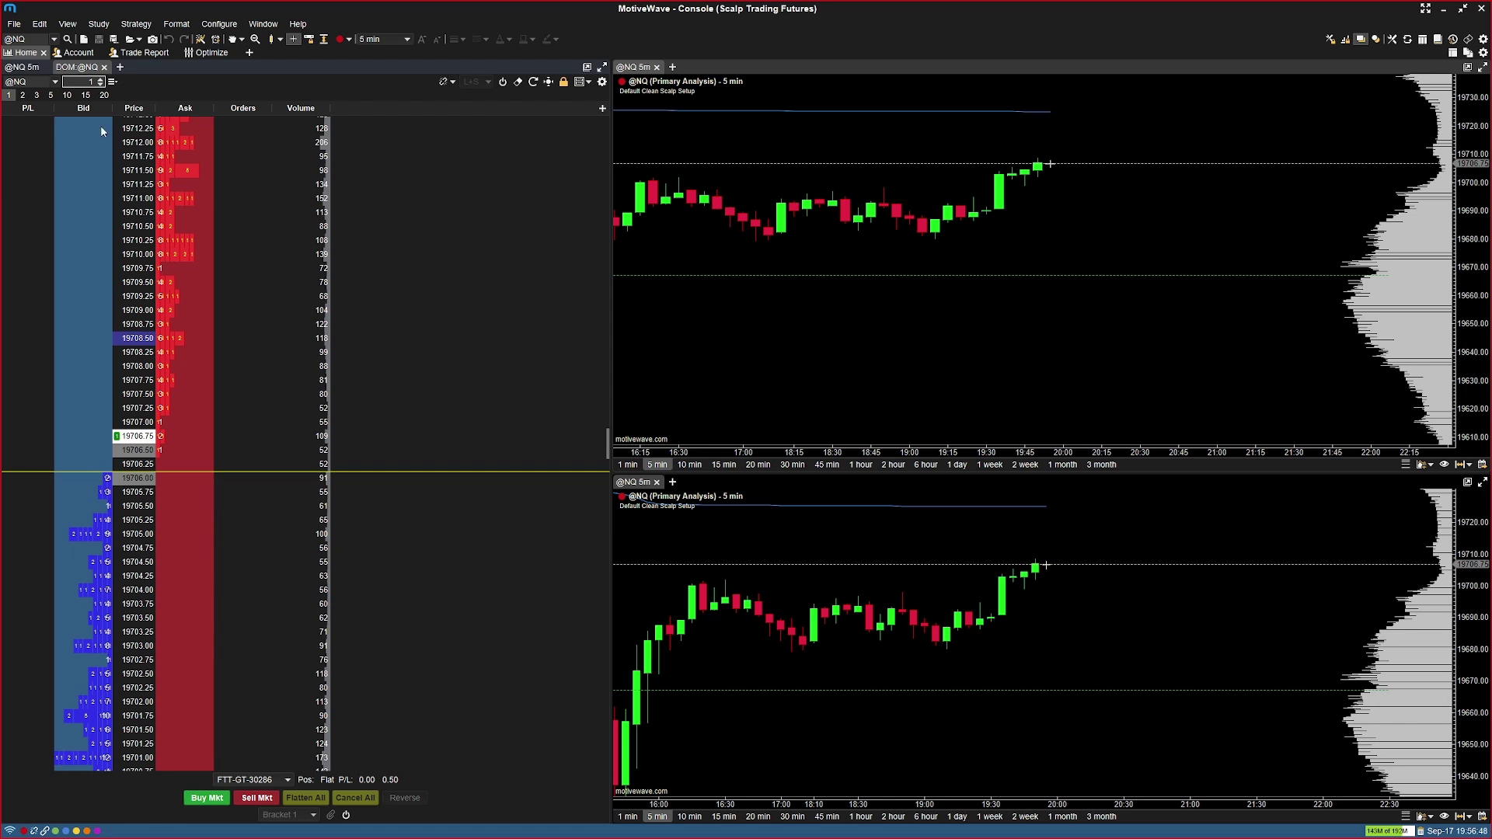
left_click(21, 67)
left_click(76, 67)
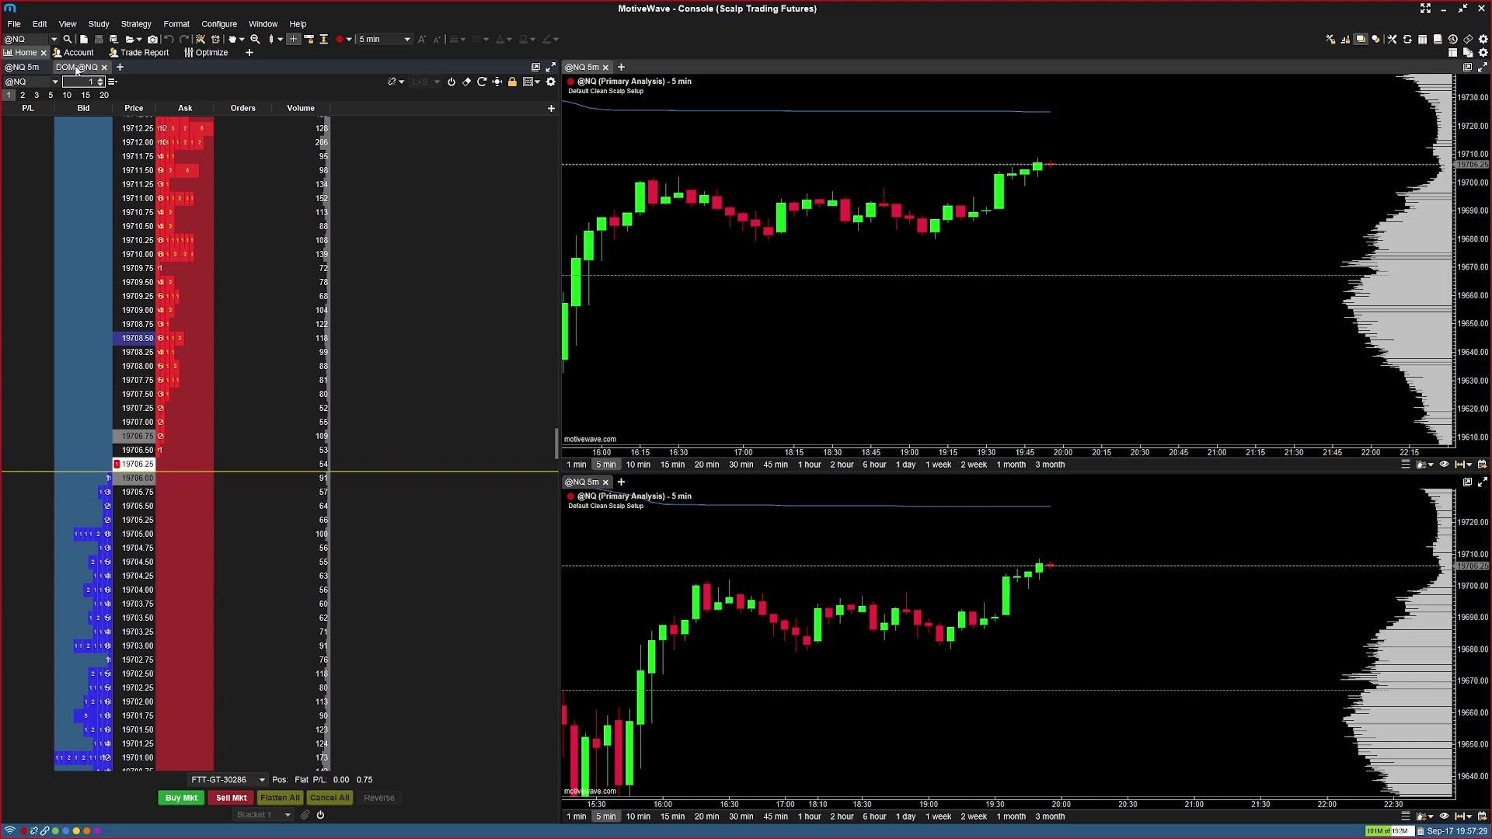
left_click_drag(77, 70, 1478, 449)
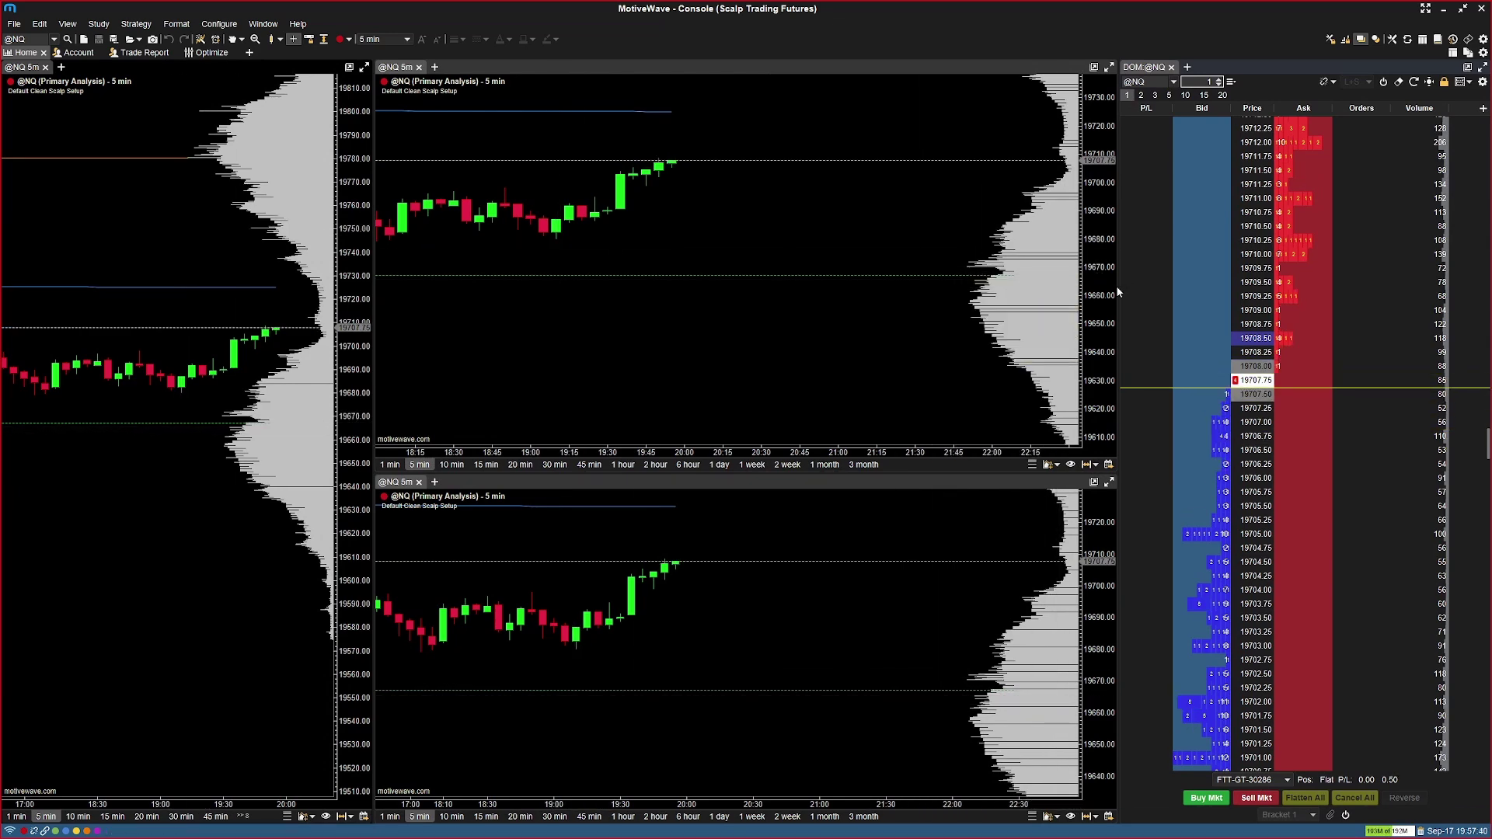
left_click_drag(1118, 286, 1201, 295)
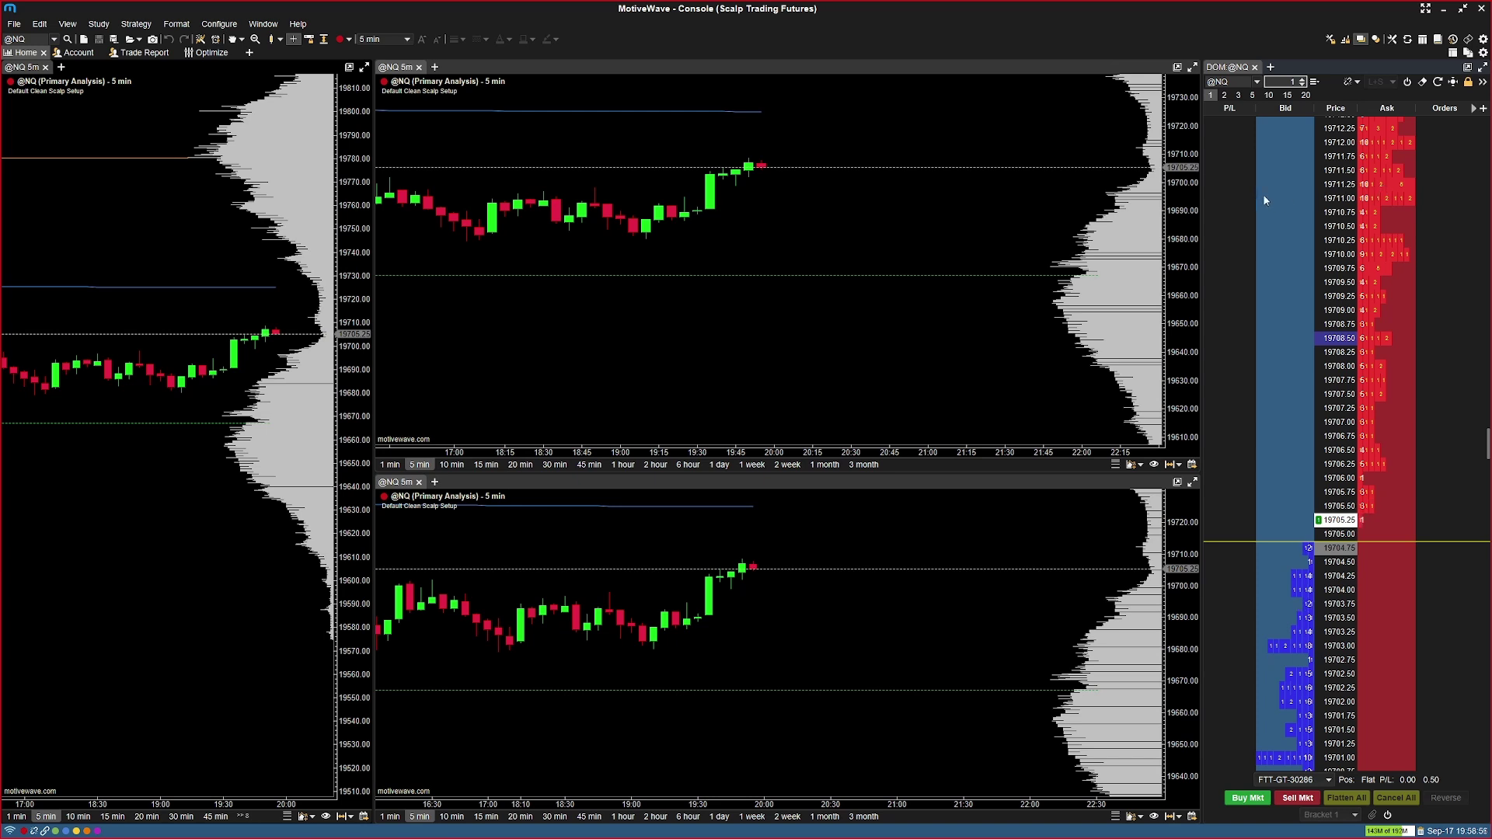
Remove all displayed columns from the DOM: P/L, Bid, Price, Ask, Orders and Volume
left_click(1483, 109)
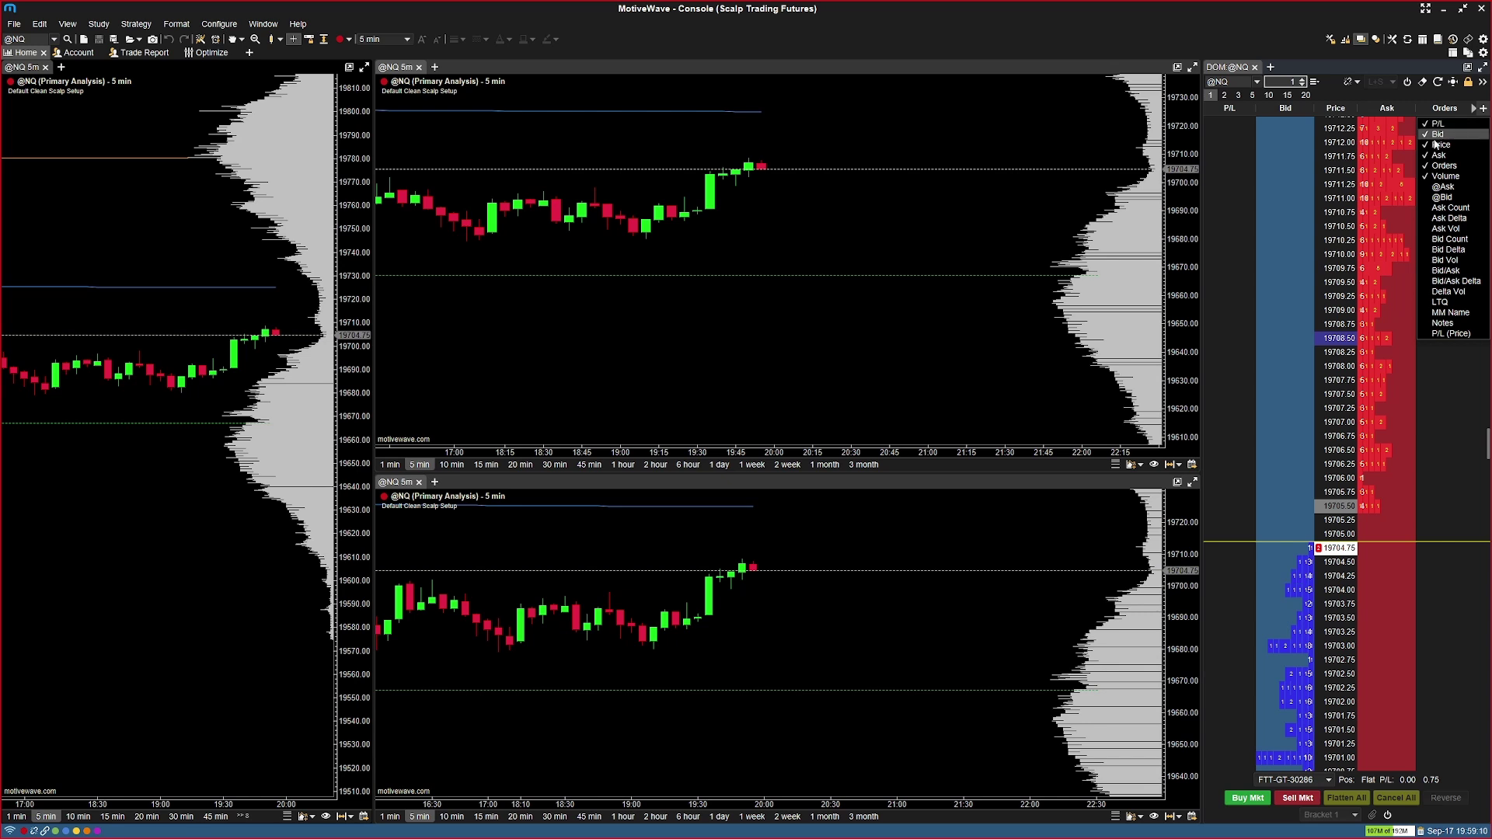
left_click(1439, 126)
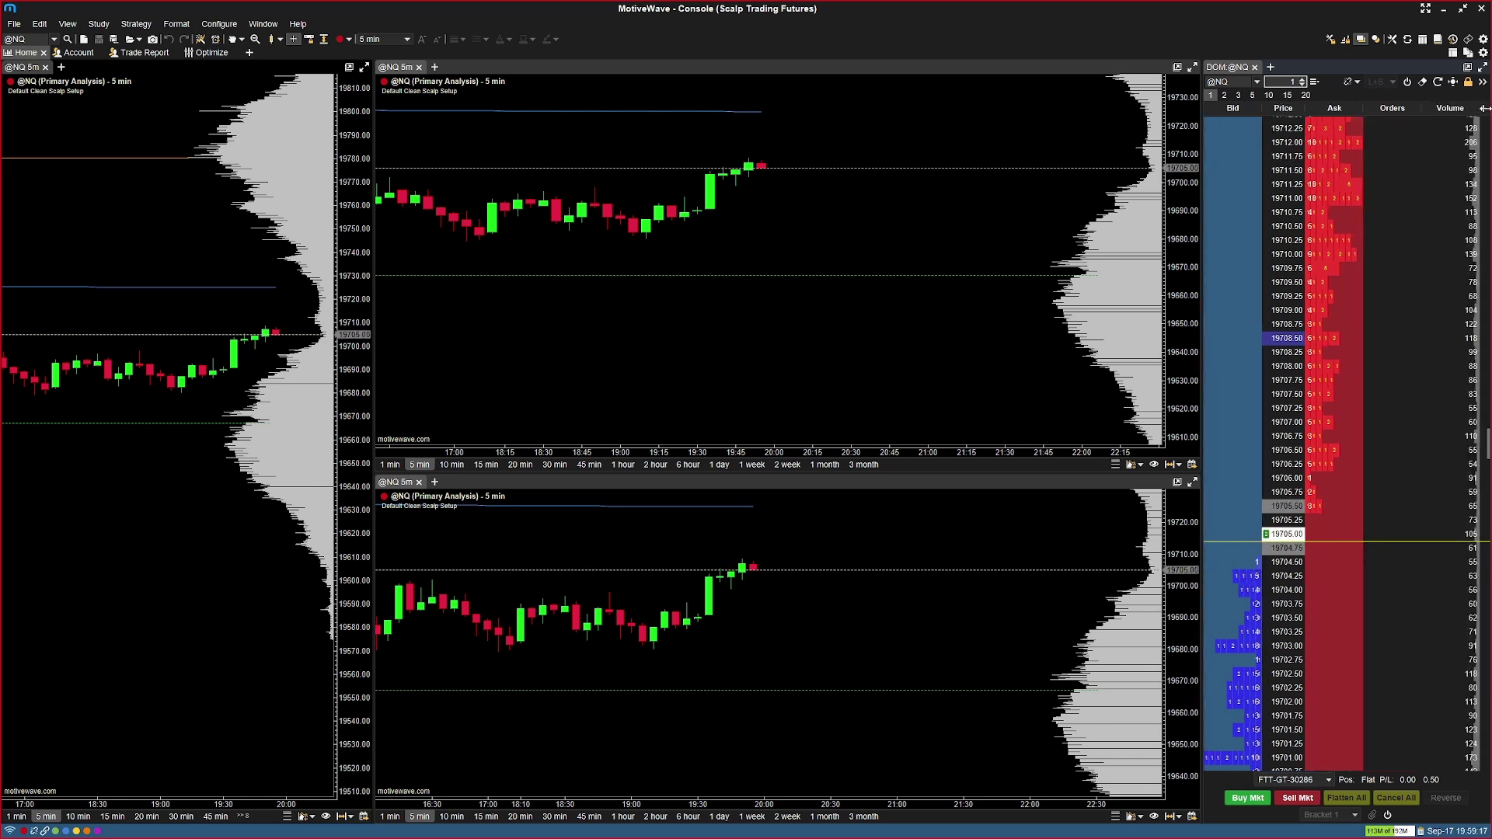
left_click(1484, 109)
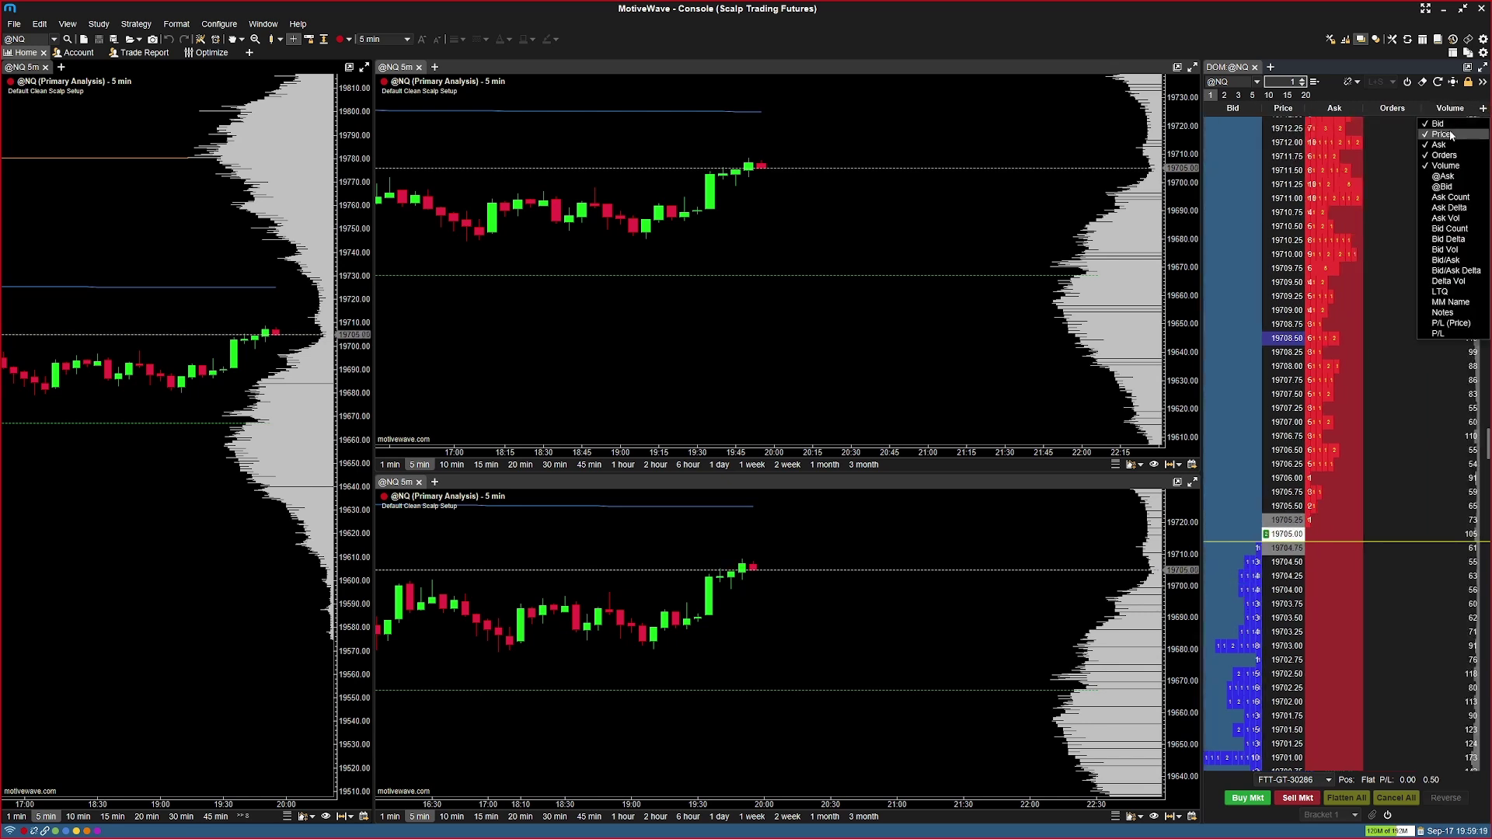
left_click(1481, 126)
left_click(1484, 109)
left_click(1473, 118)
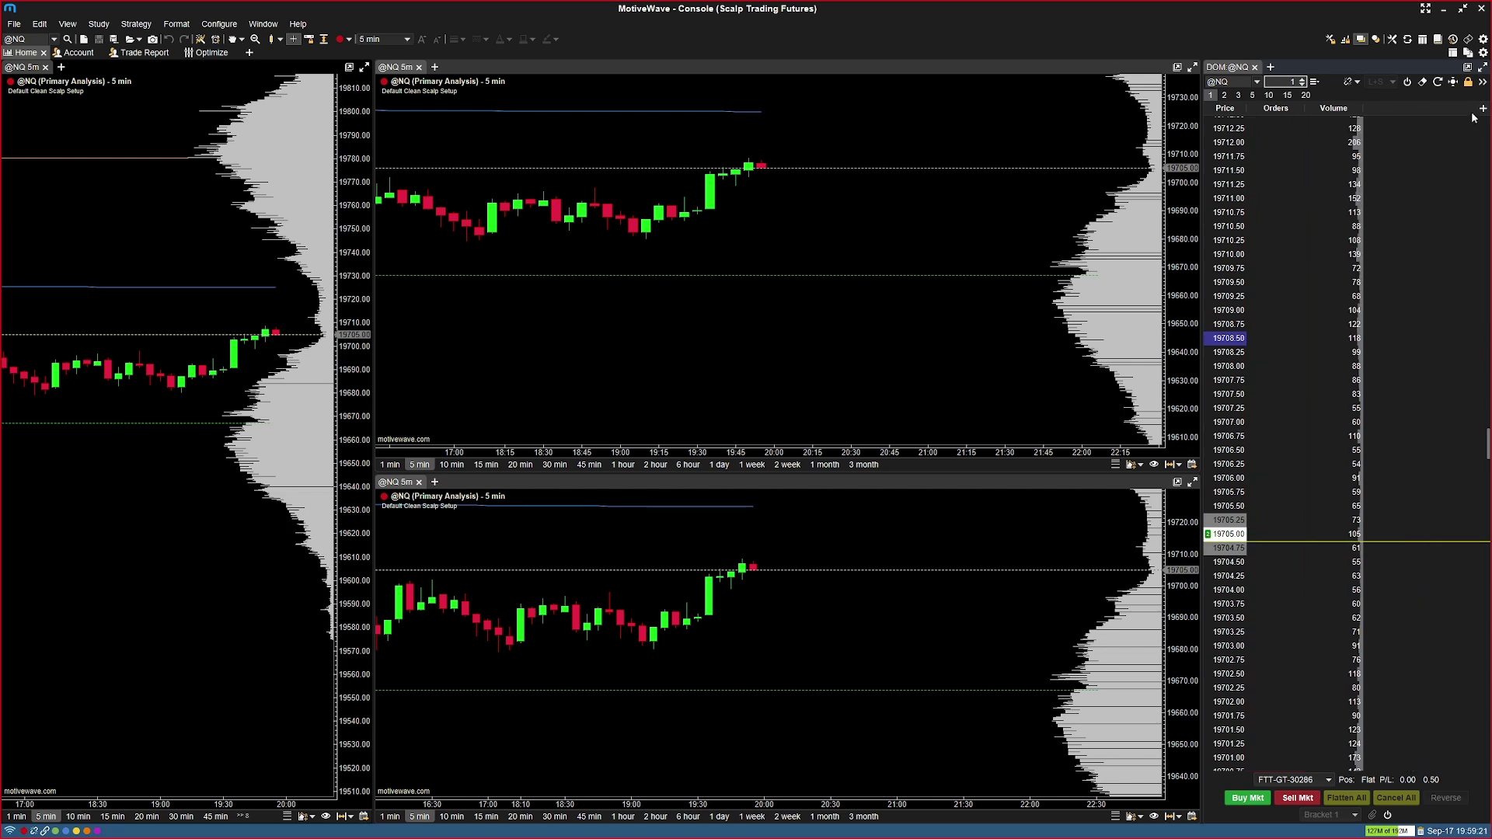
left_click(1483, 109)
left_click(1482, 117)
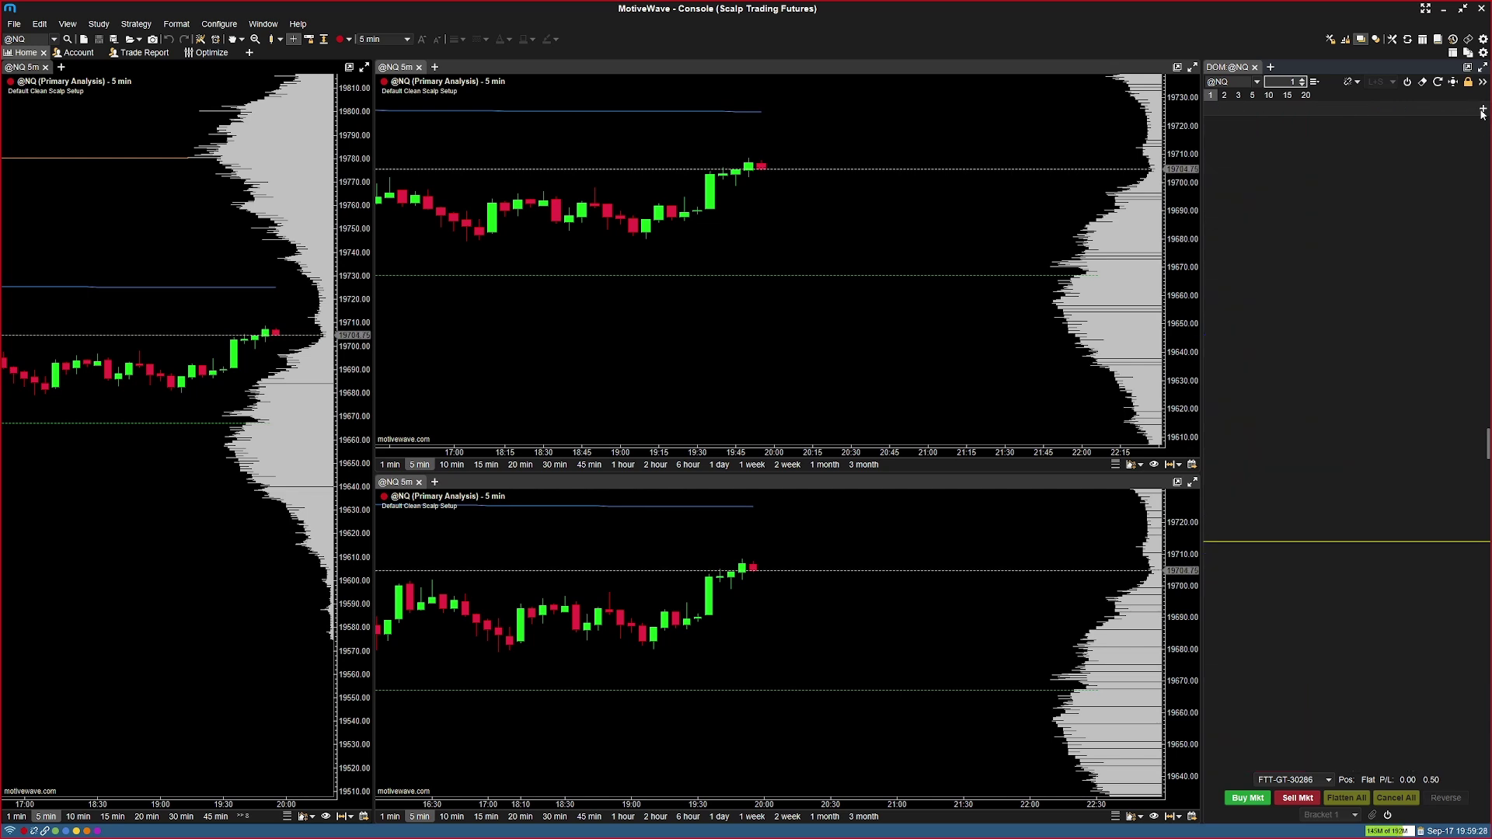
Add the DOM columns Volume, Bid, Price, Ask and P/L in that order, and narrow the panel to fit them
left_click(1483, 110)
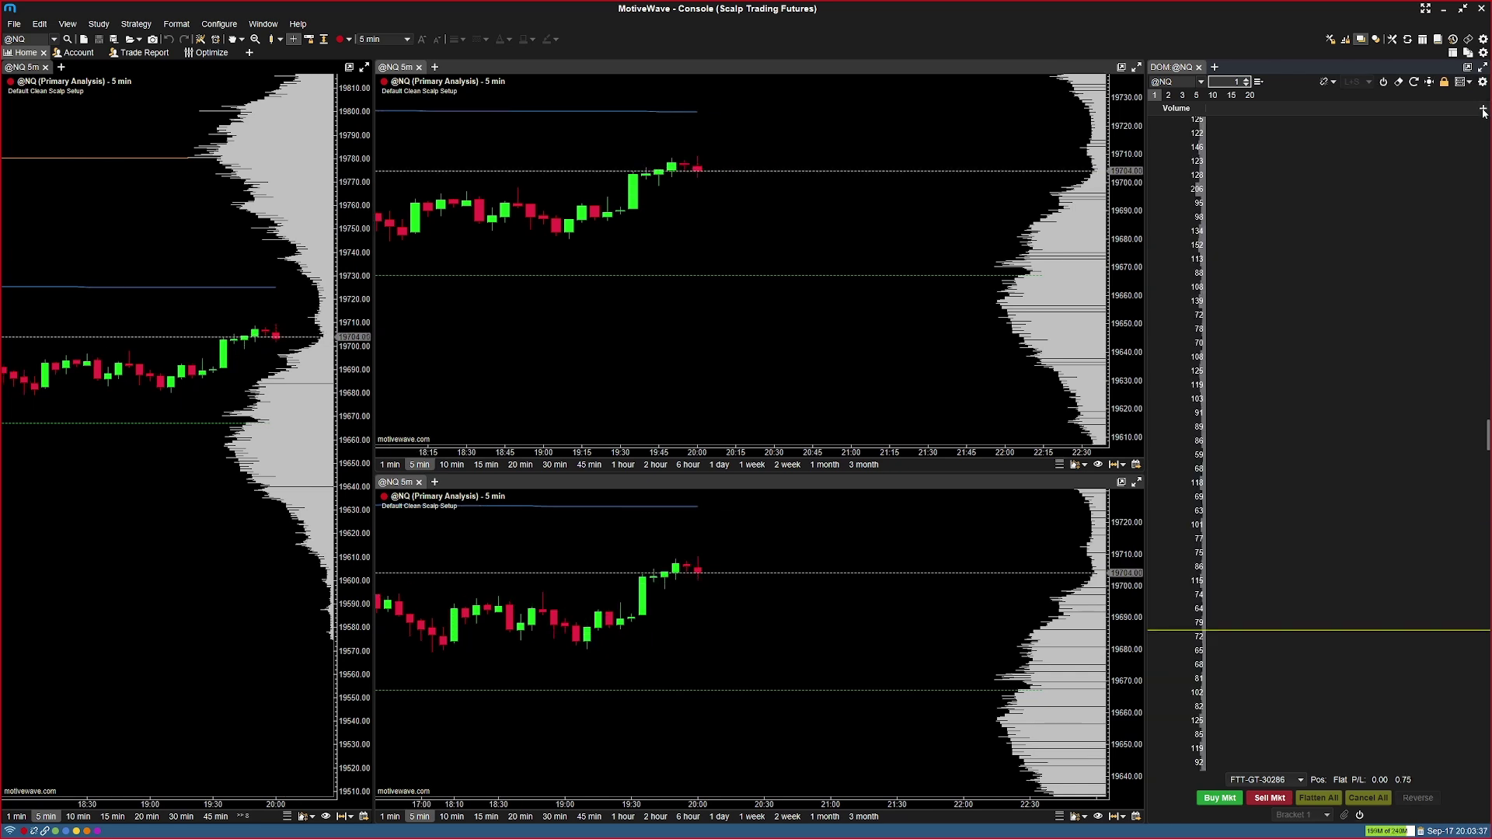
left_click(1483, 110)
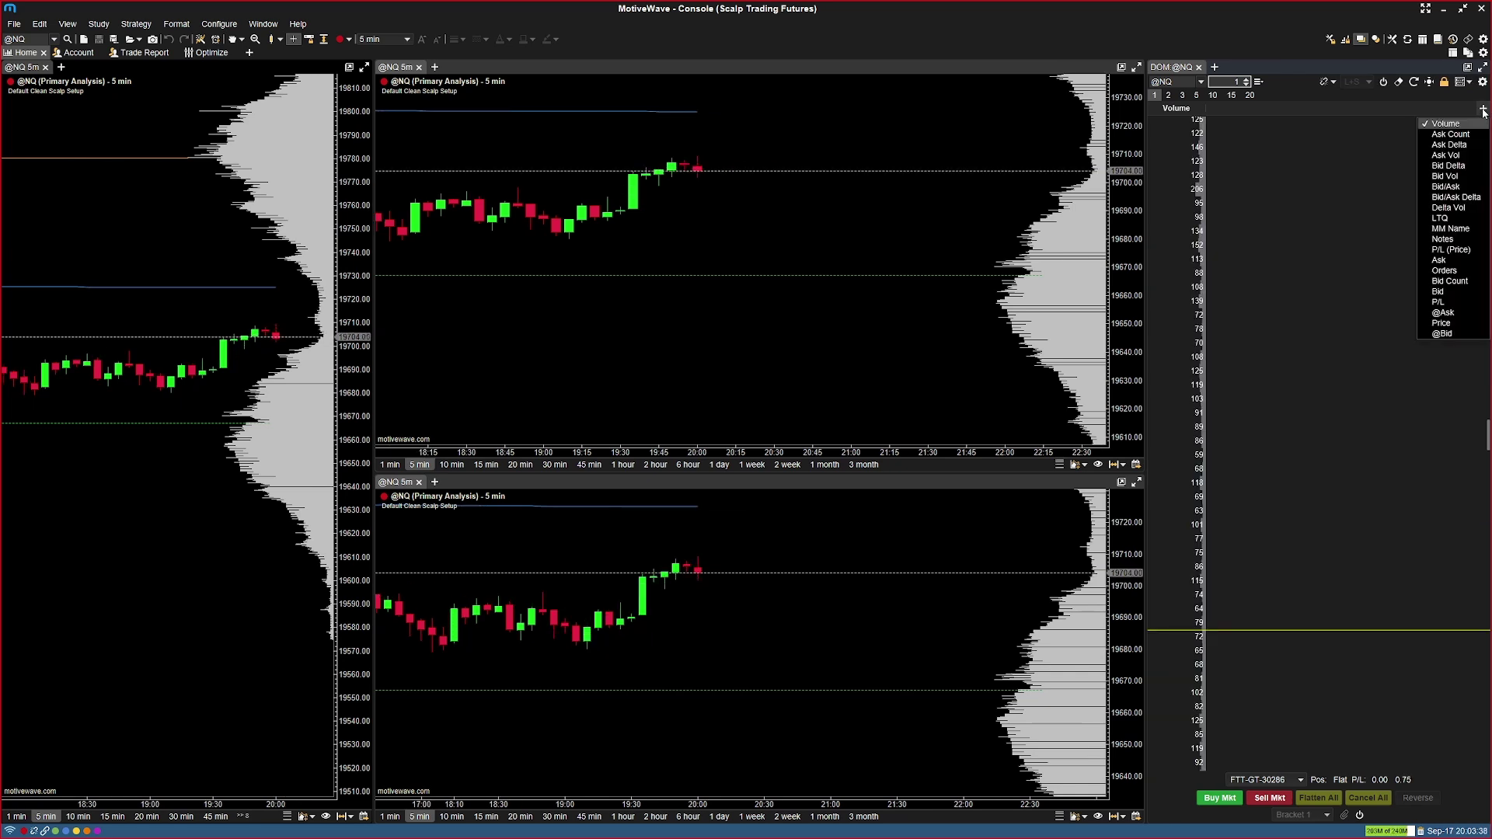
left_click(1439, 292)
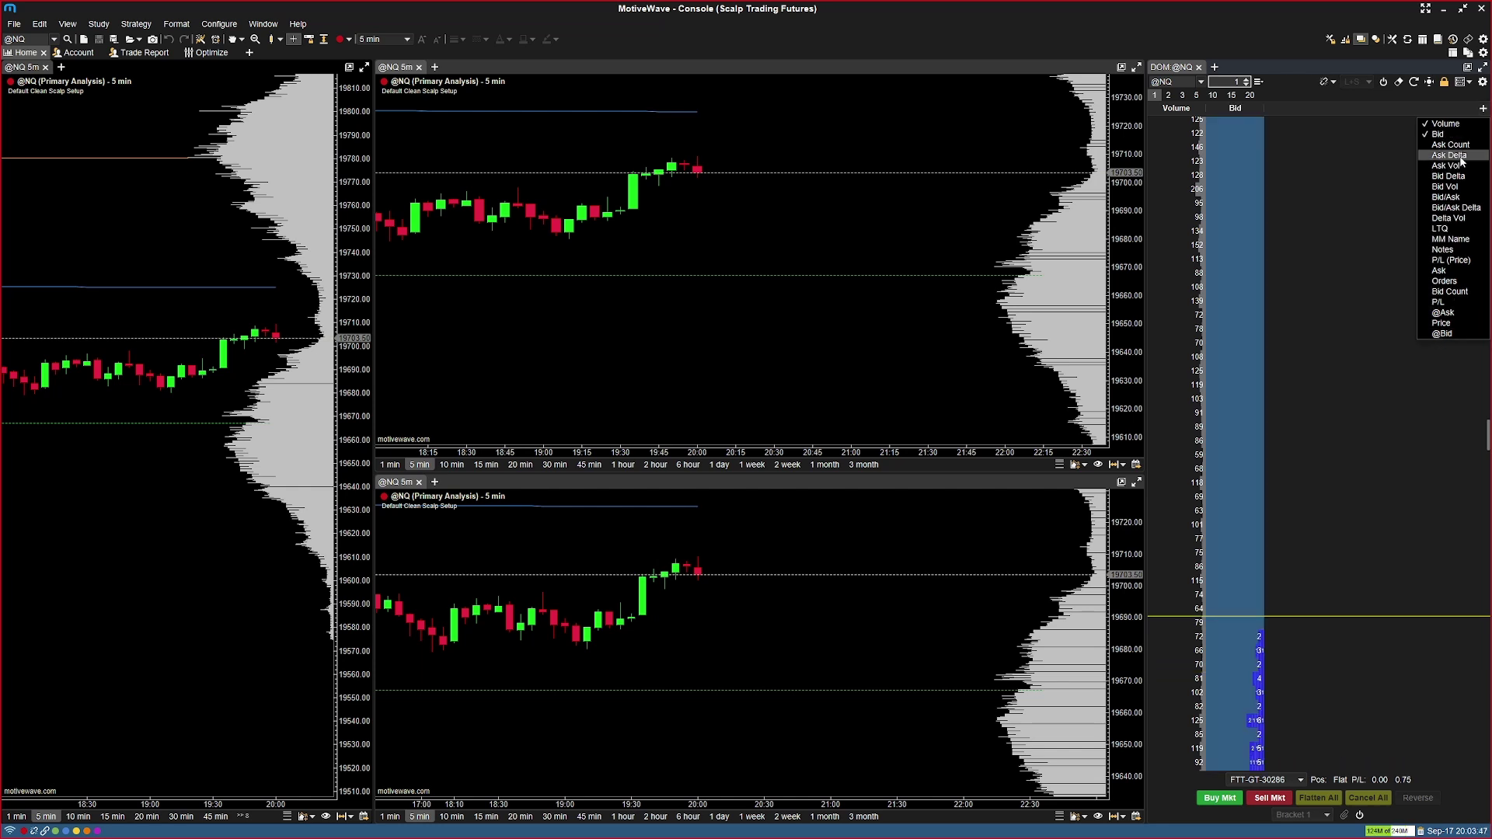
left_click(1443, 323)
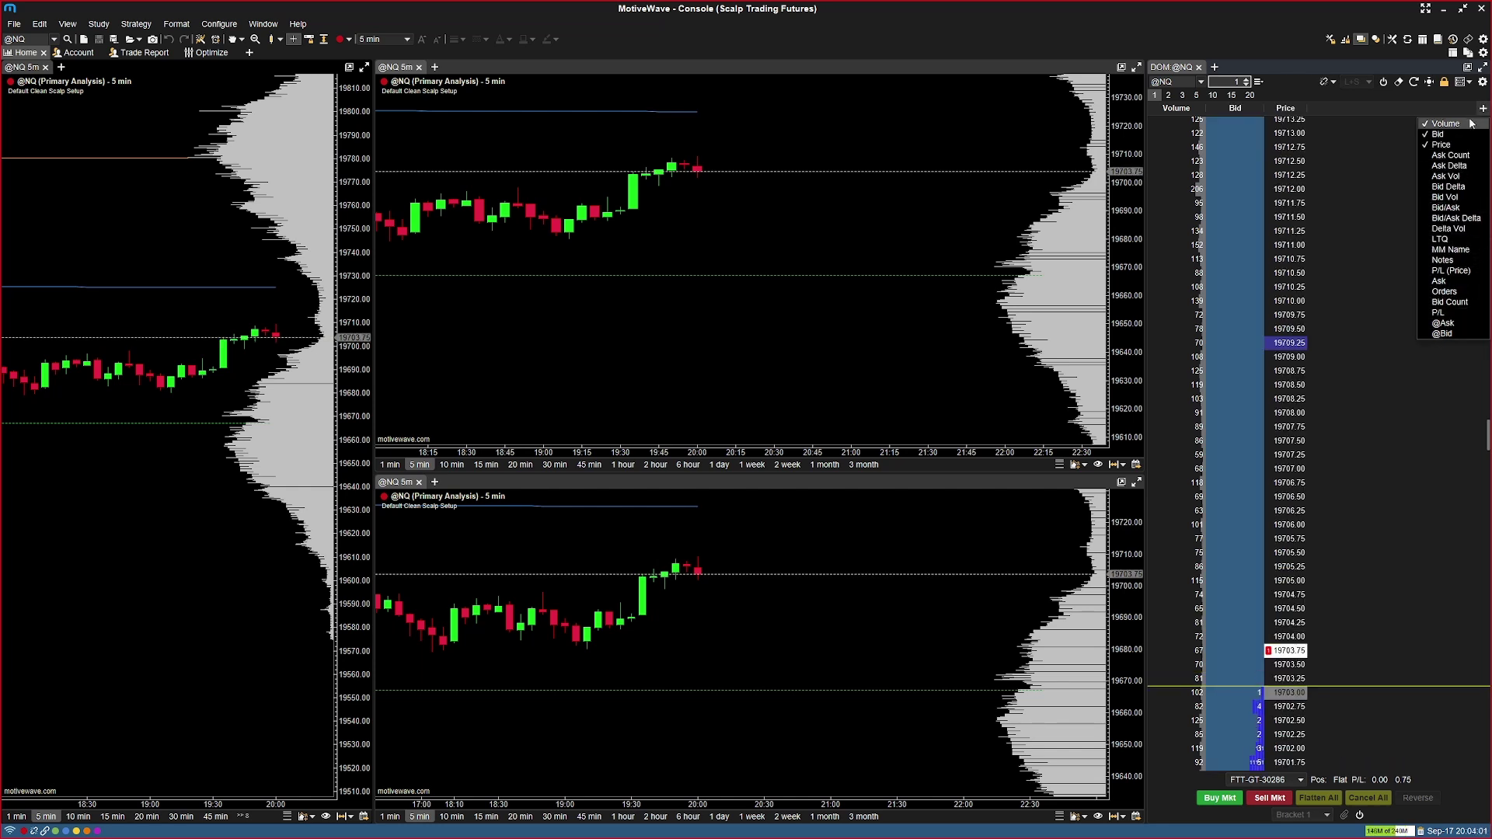
left_click(1446, 283)
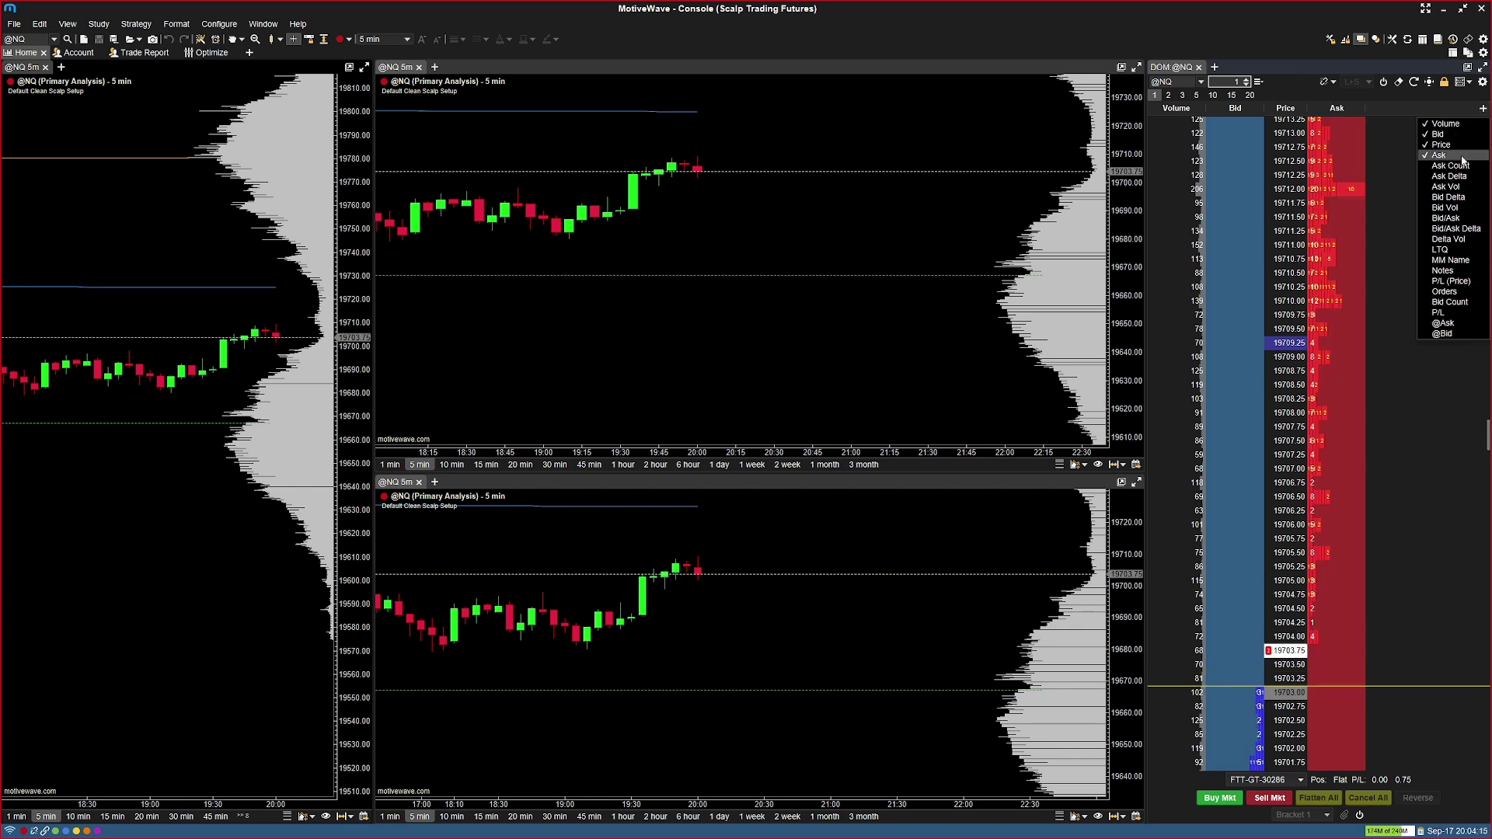
left_click(1439, 312)
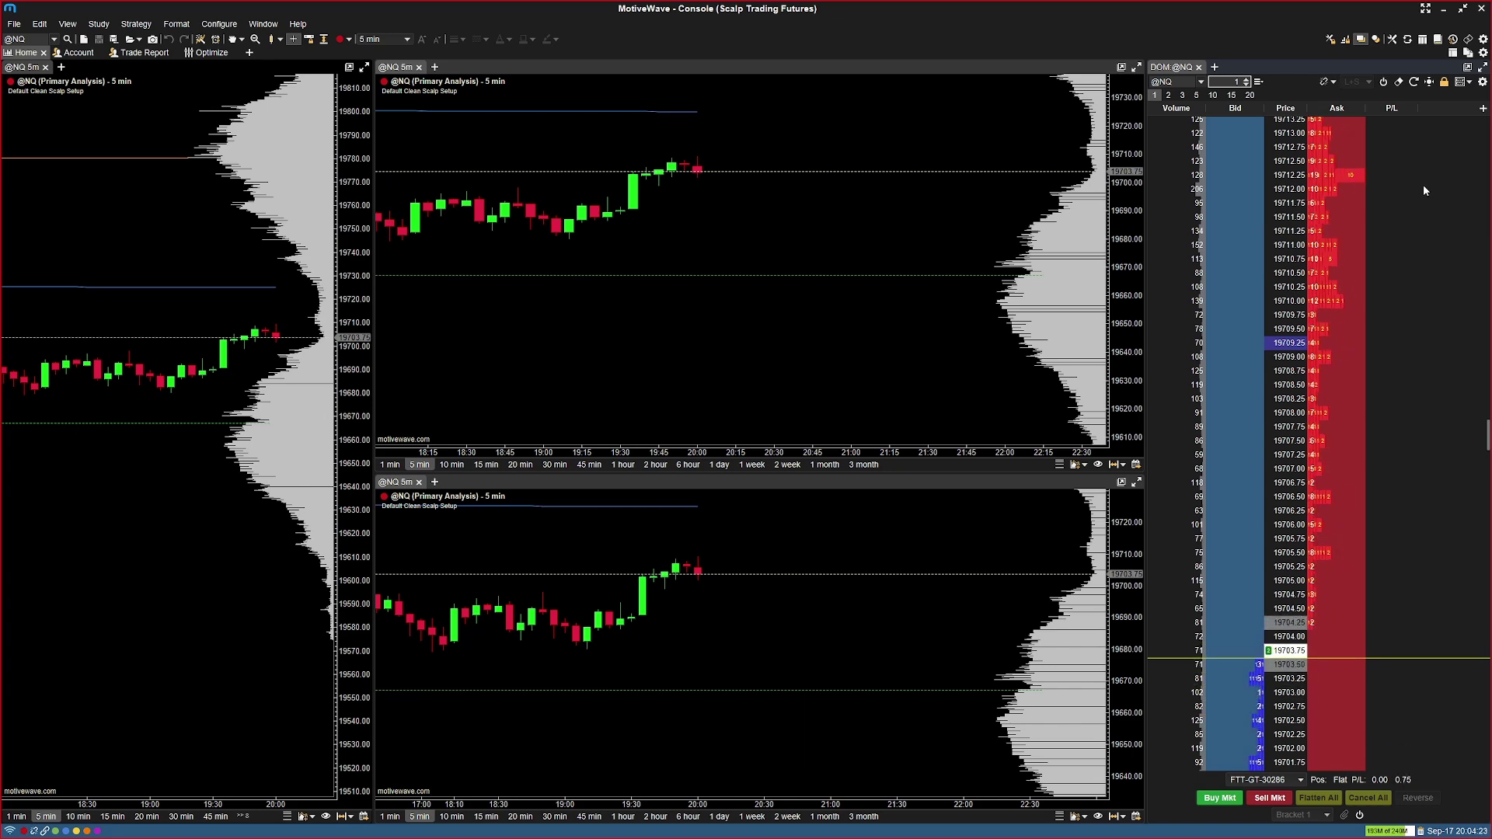
left_click_drag(1146, 375, 1207, 373)
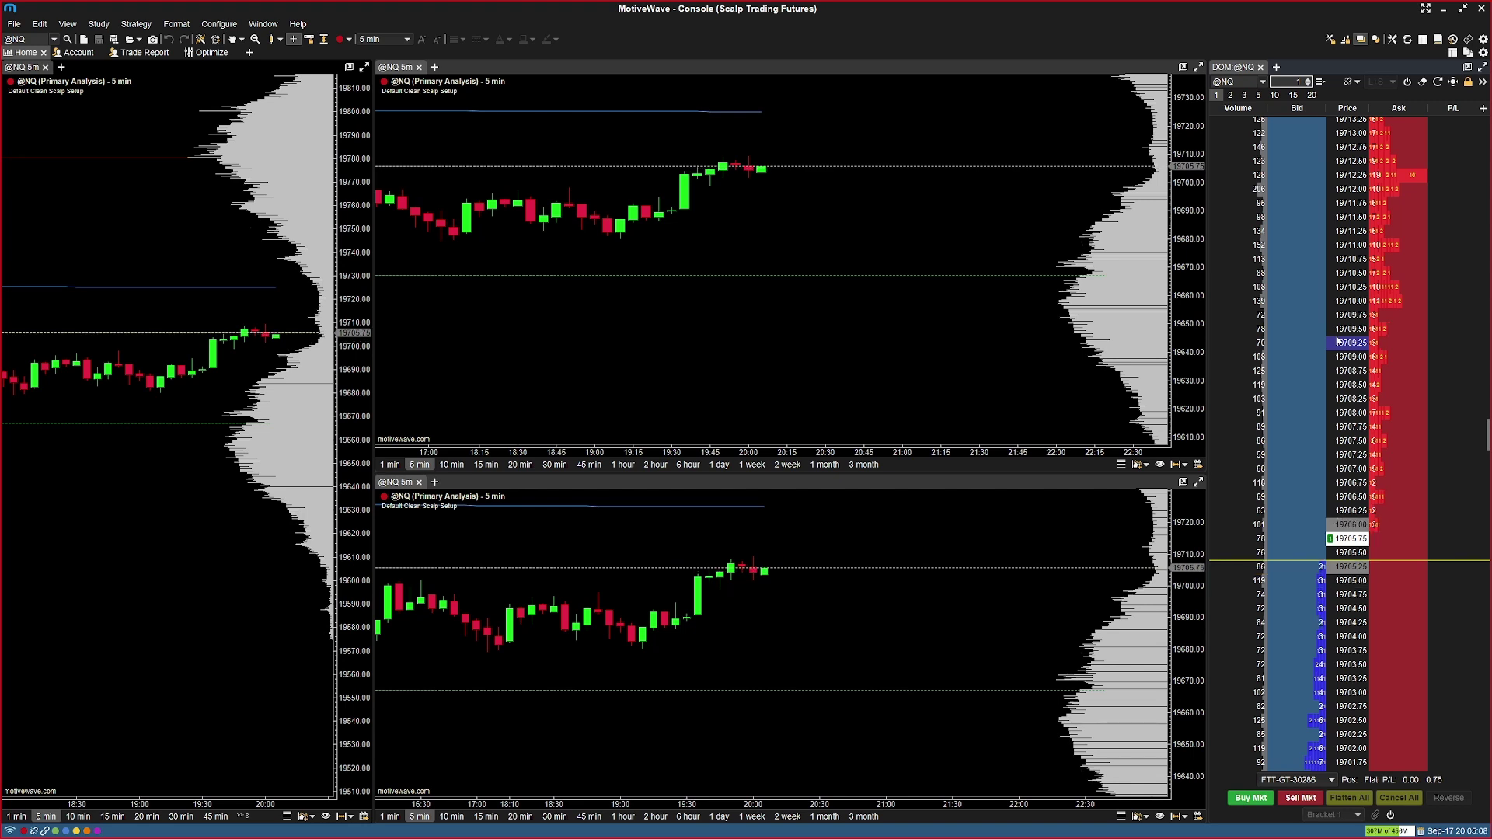
In the DOM preferences, replace the default row color with black and apply the change
left_click(1482, 83)
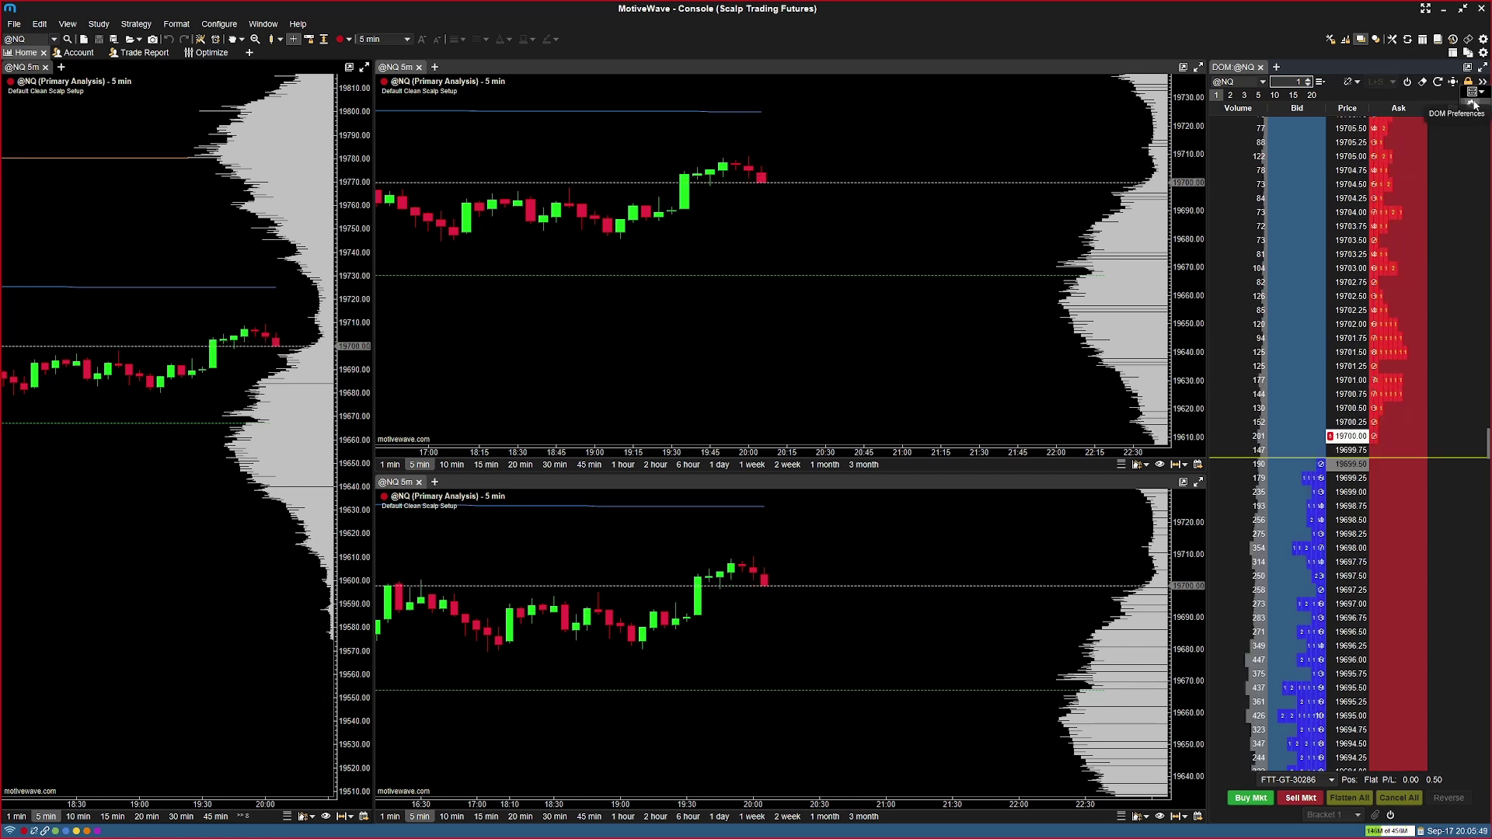
left_click(1473, 103)
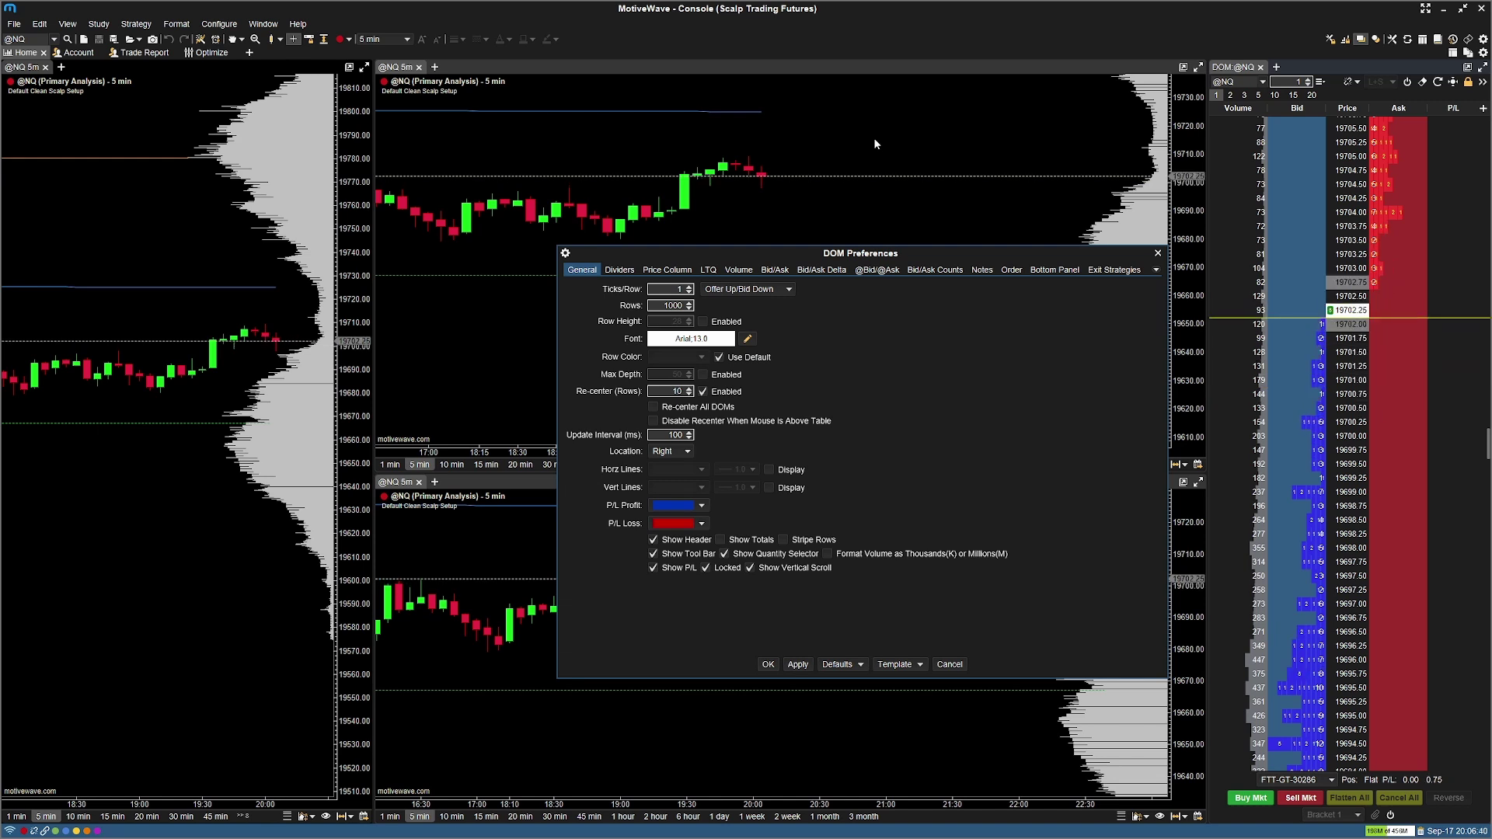
left_click(719, 356)
left_click(701, 356)
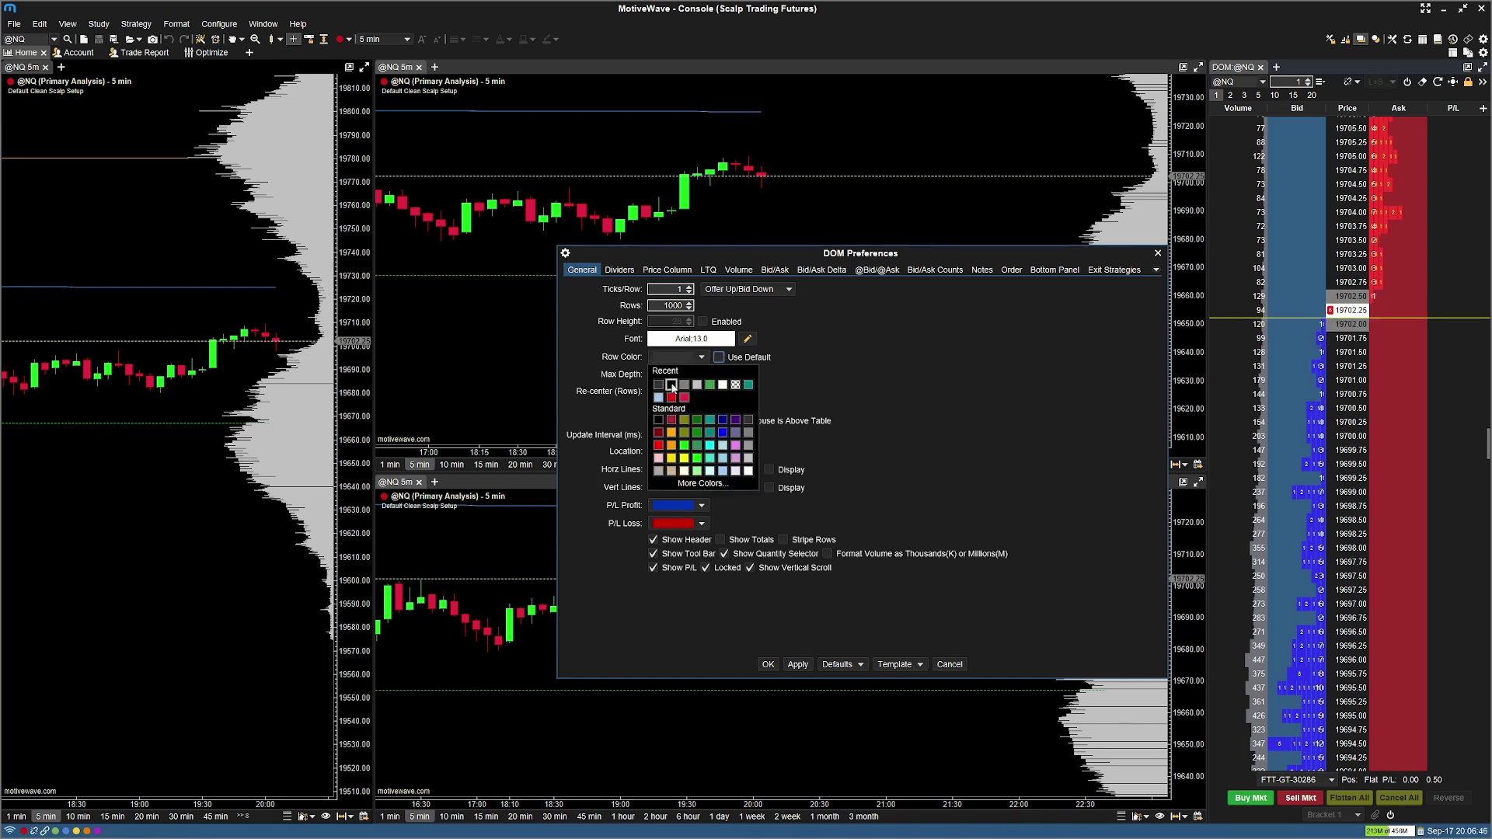
left_click(672, 384)
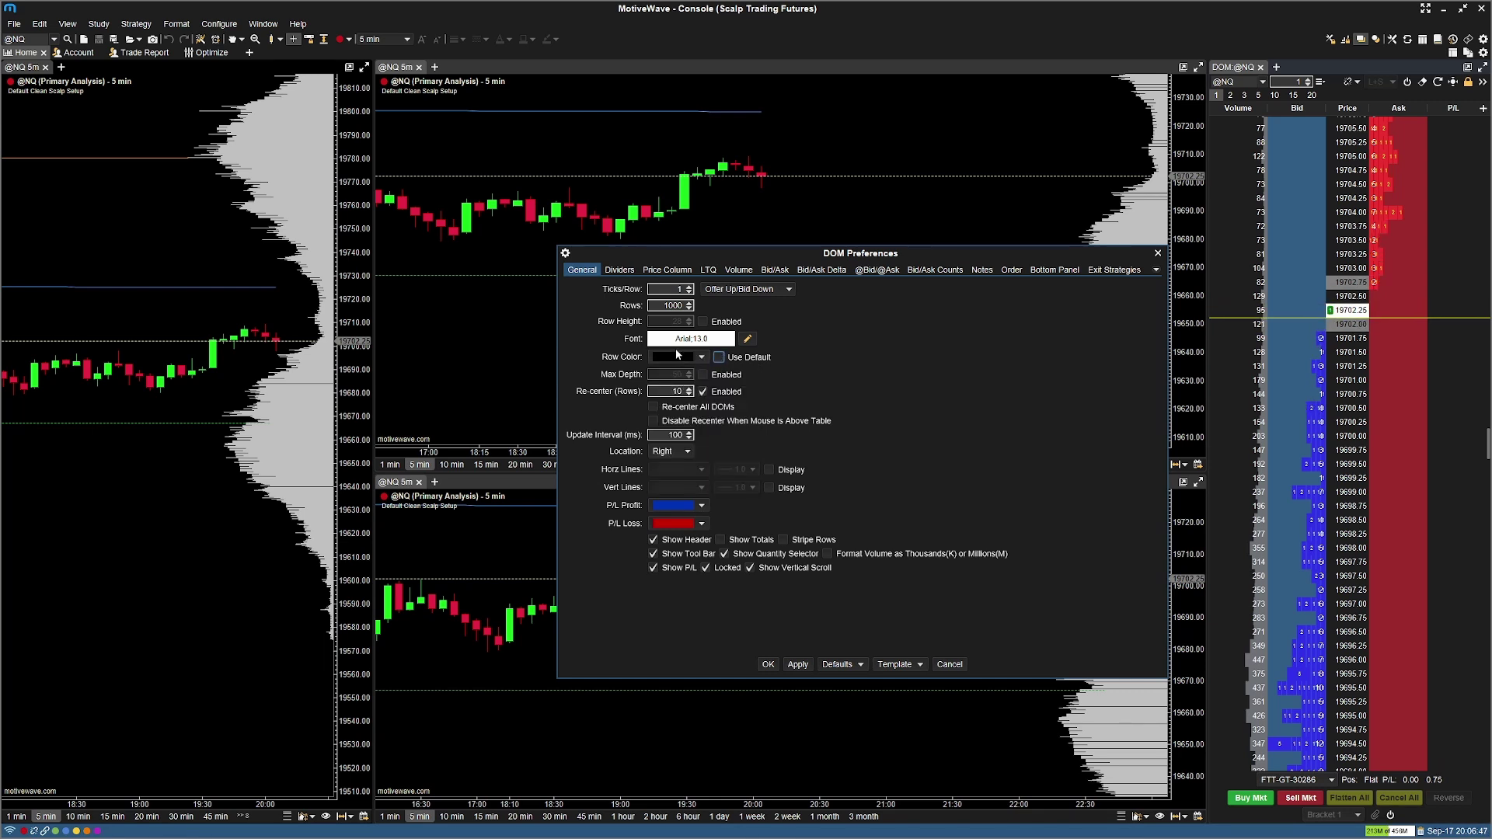
left_click(798, 665)
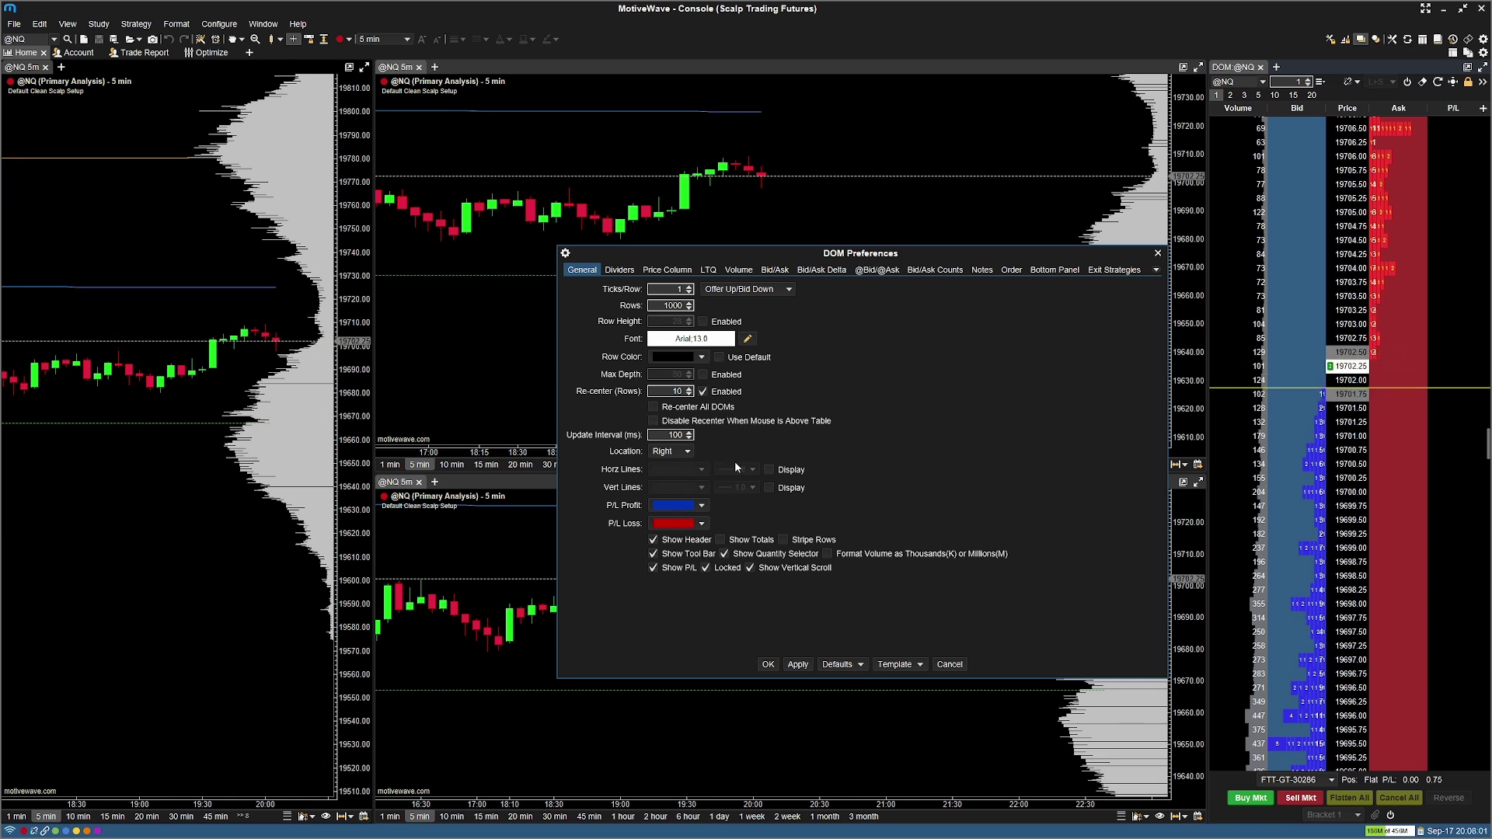
Display both horizontal and vertical lines in the DOM and set the horizontal lines to the standard dark gray
left_click(769, 470)
left_click(769, 488)
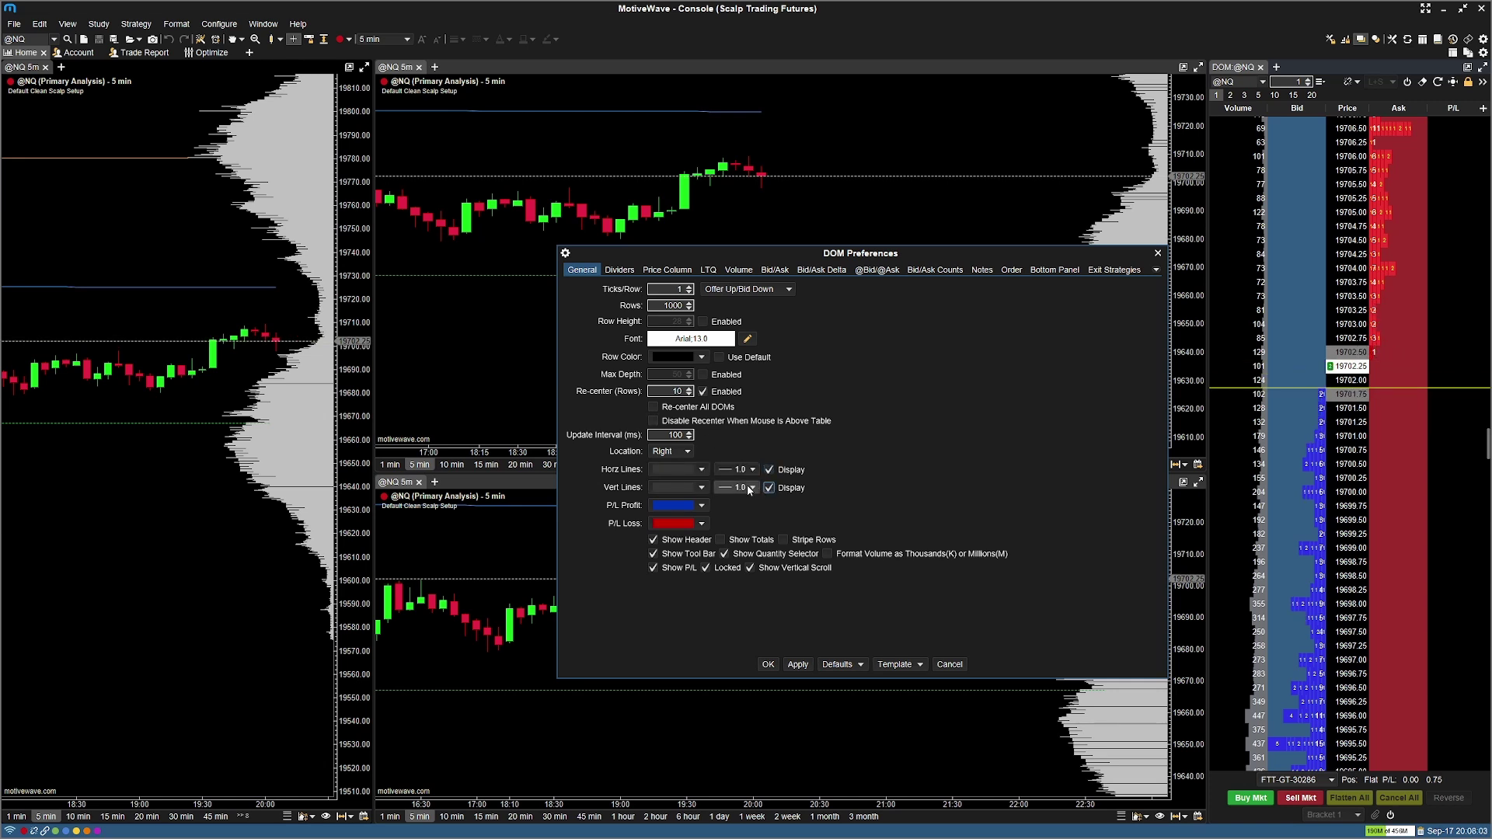
left_click(702, 470)
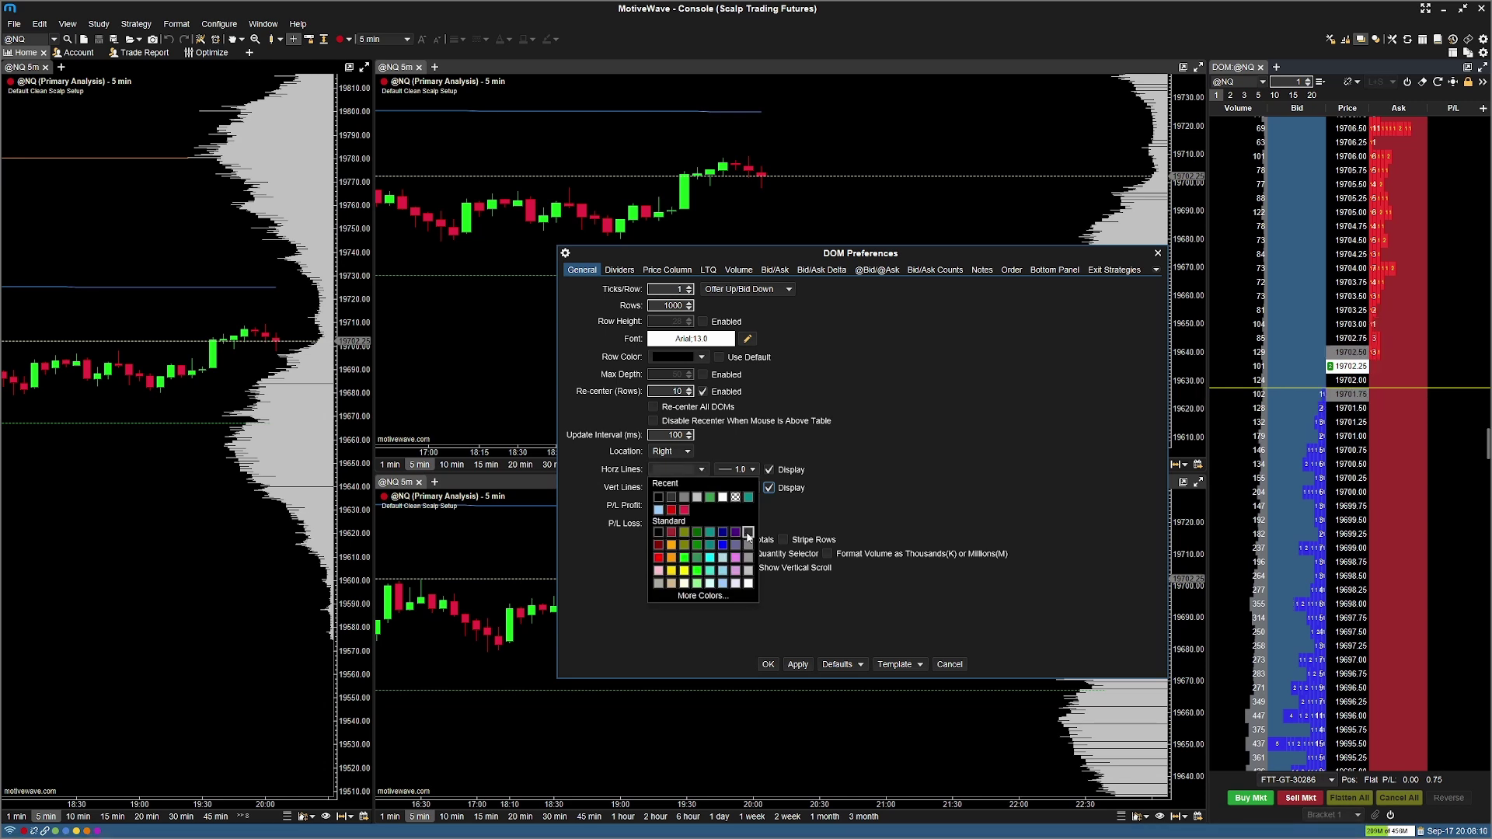
left_click(746, 534)
Give the DOM's horizontal lines a custom darker gray at 15.5% brightness and apply the change
left_click(702, 470)
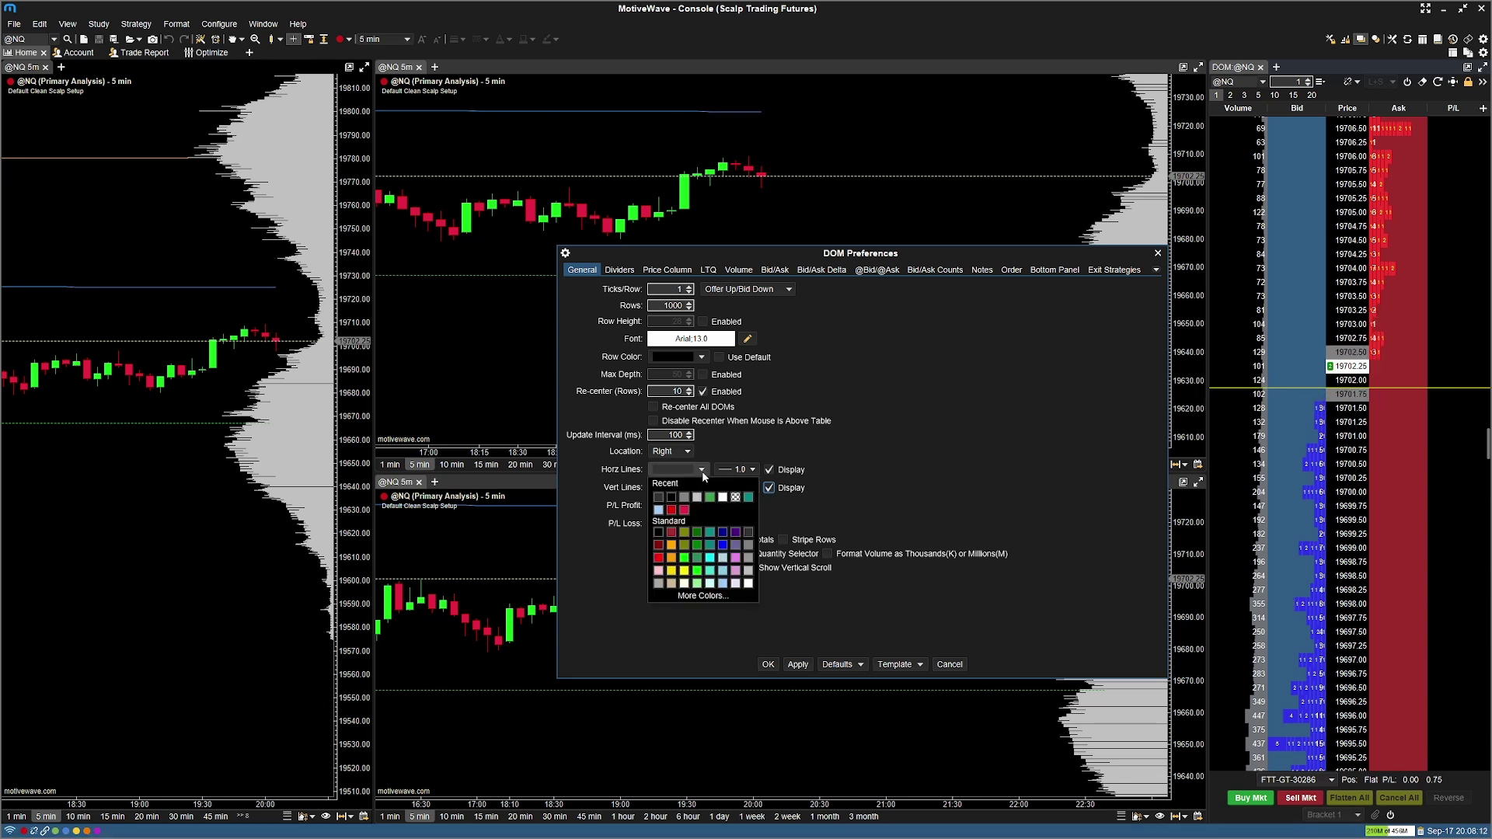
left_click(703, 597)
left_click(682, 521)
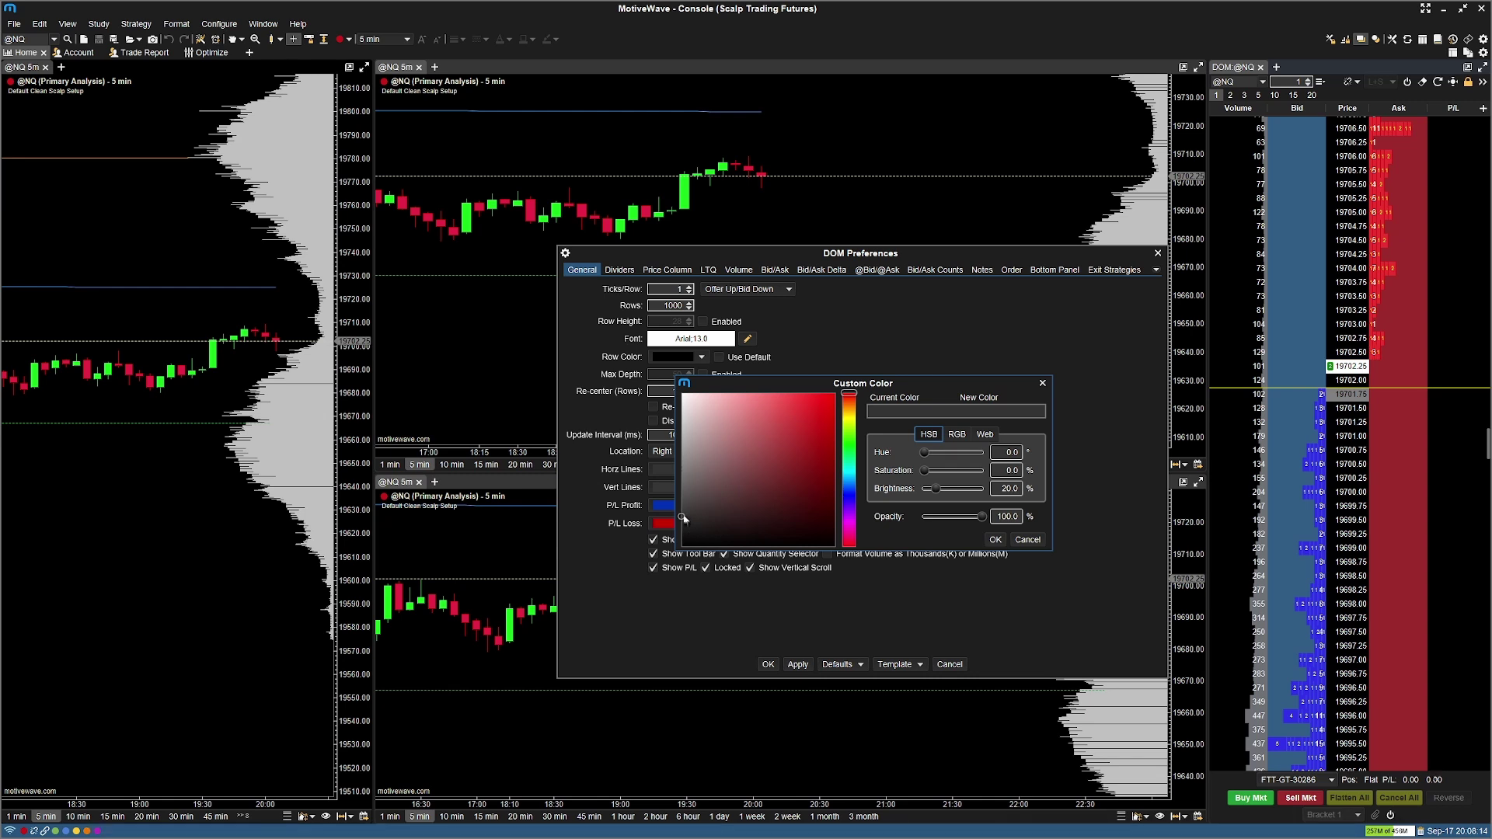
left_click_drag(682, 523, 684, 524)
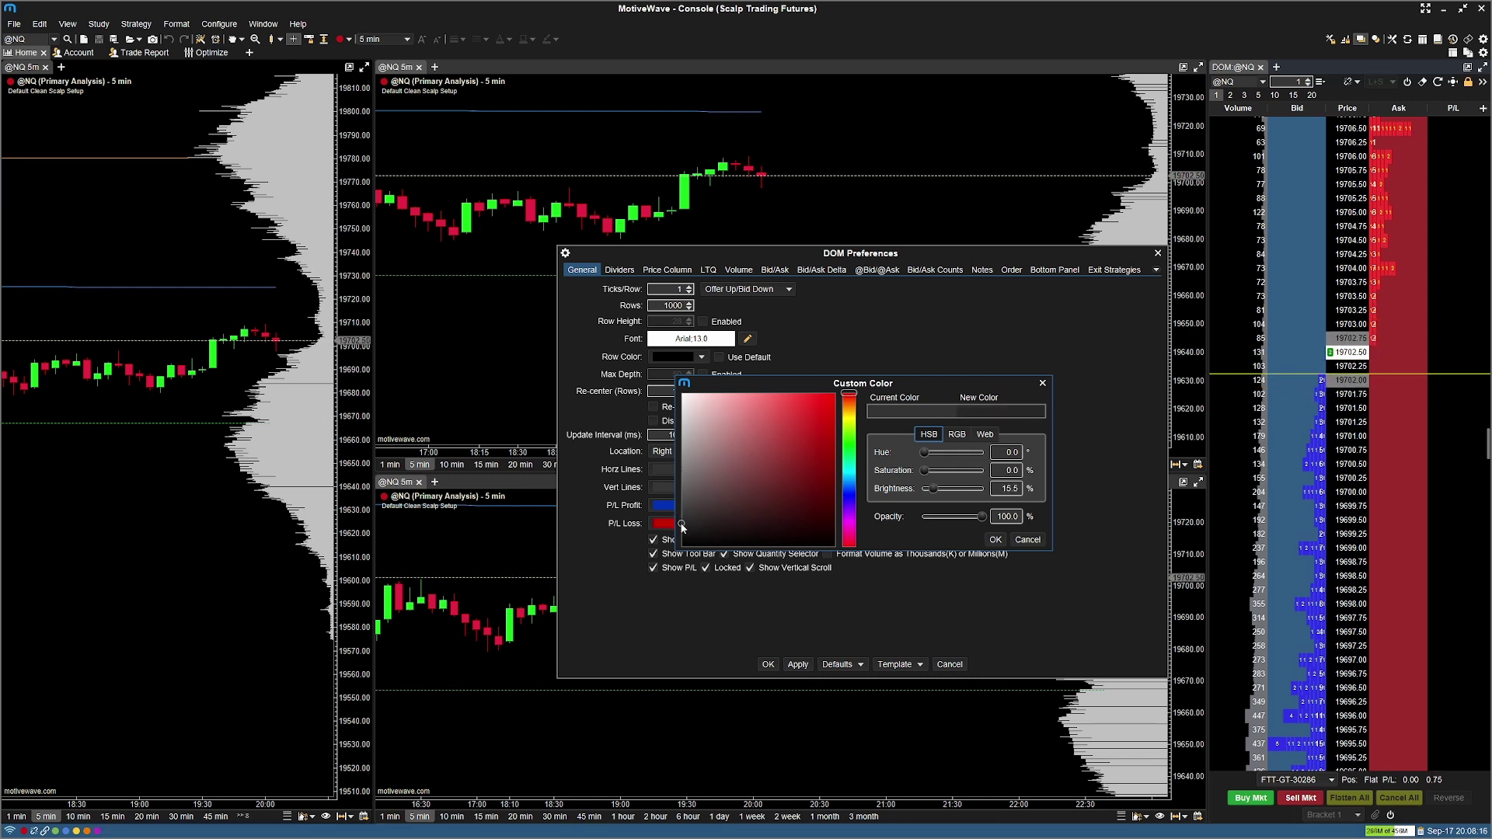
left_click(995, 539)
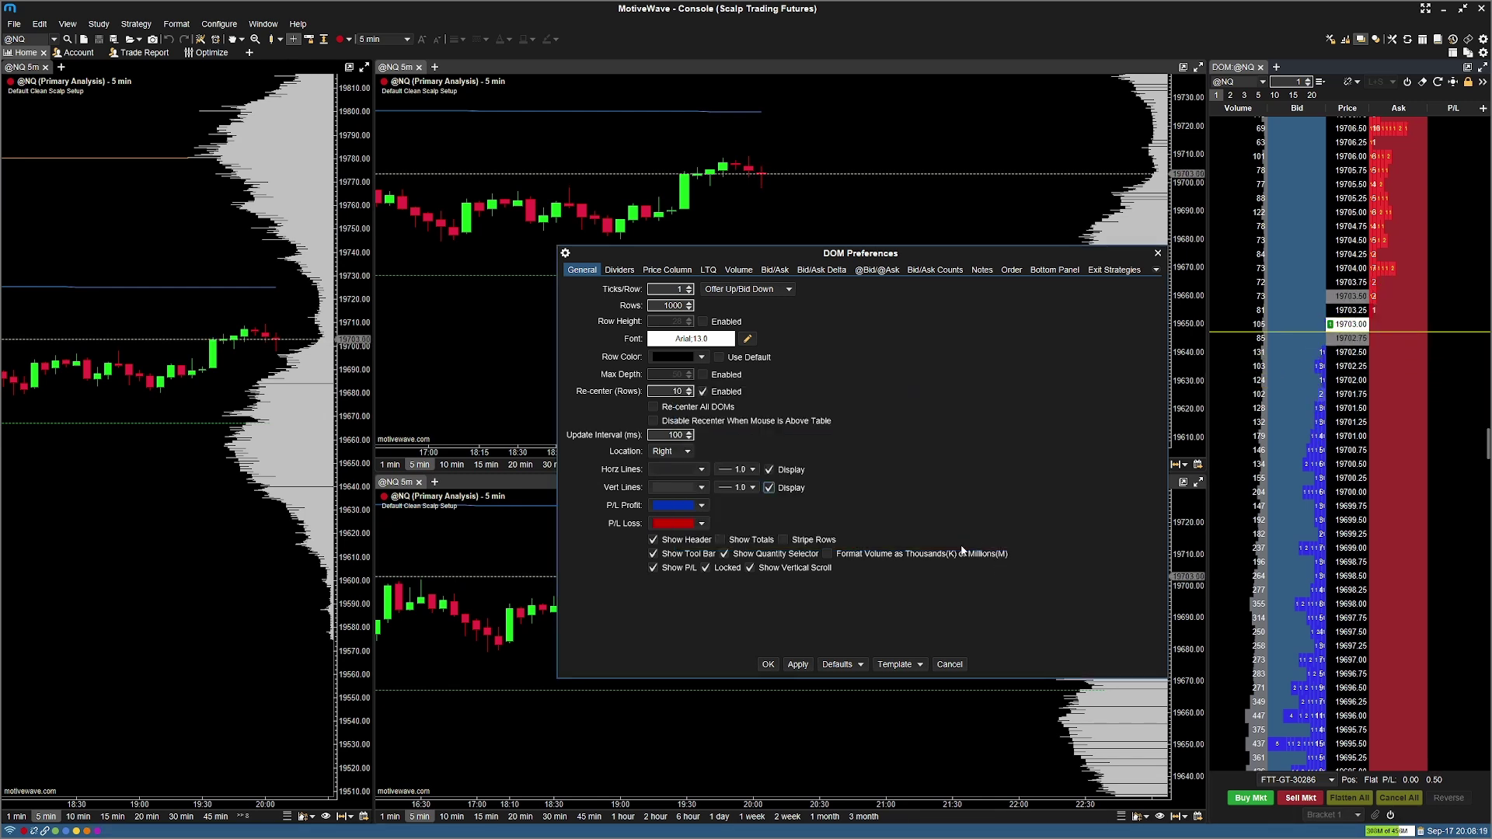
left_click(797, 665)
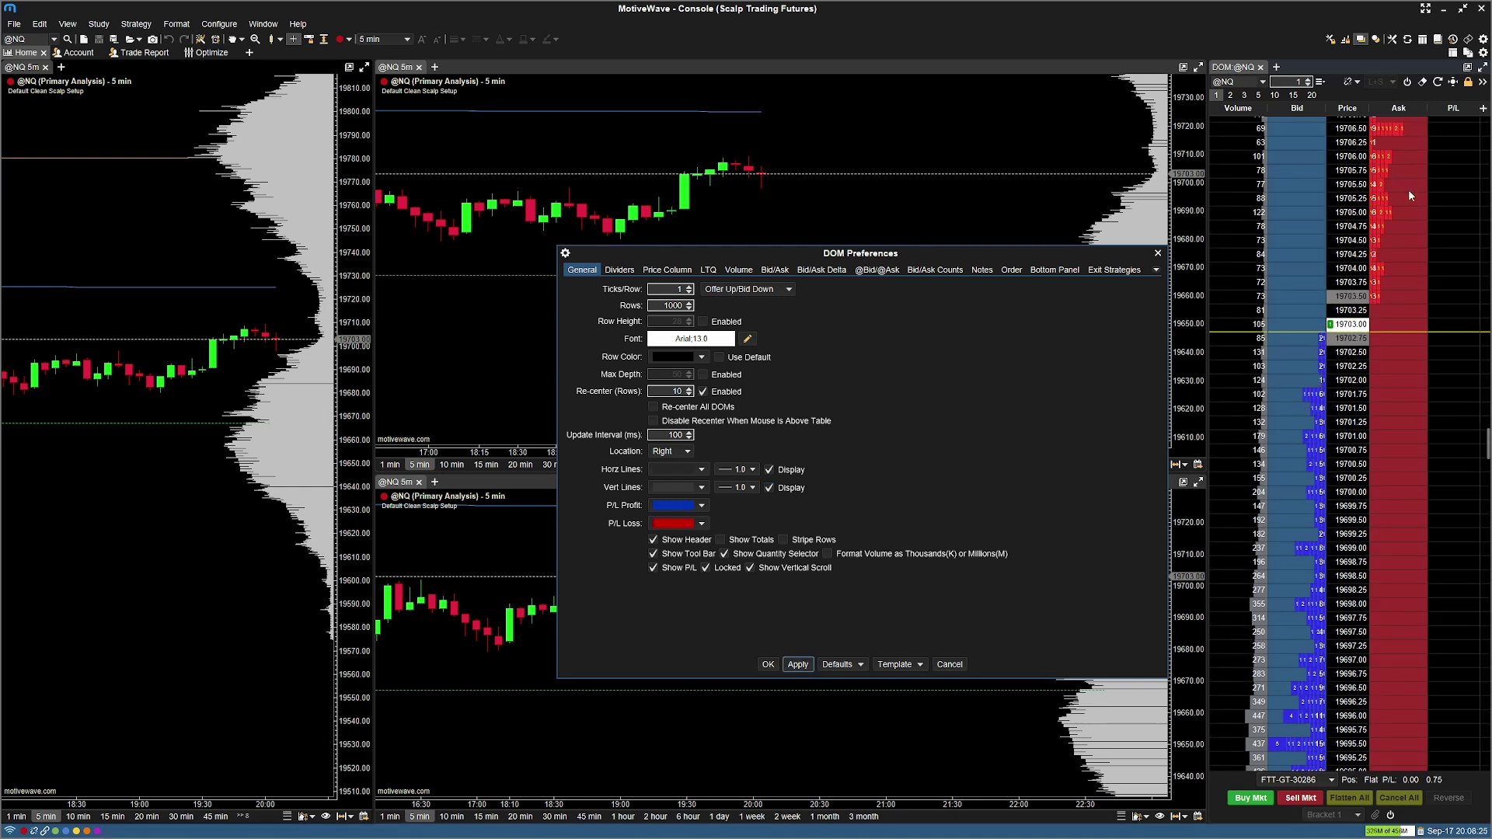
Set the P/L Profit color to bright green, disable the Bid and Ask column fills, and apply the preferences
left_click(703, 506)
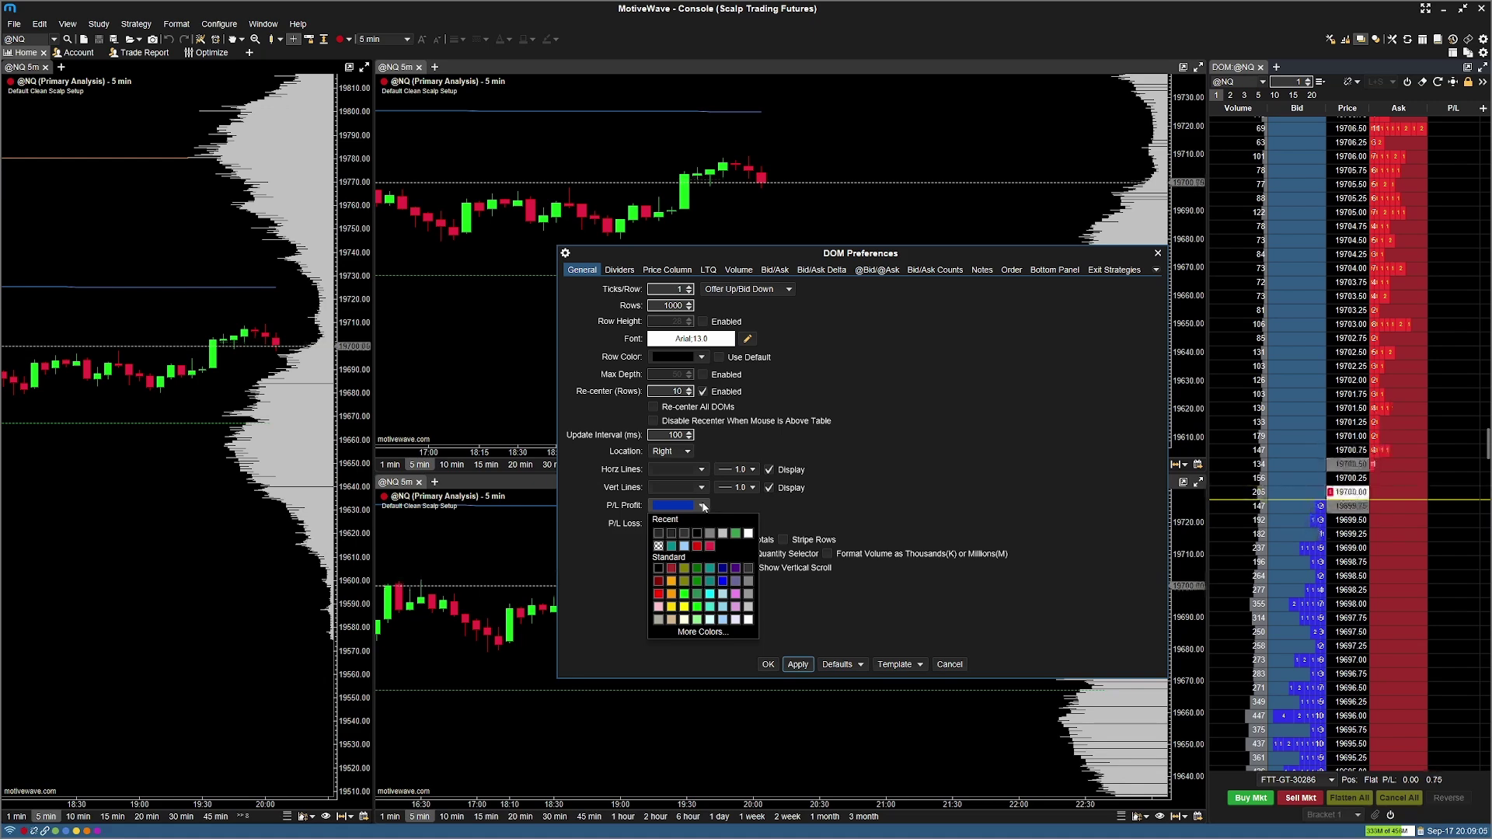
left_click(684, 594)
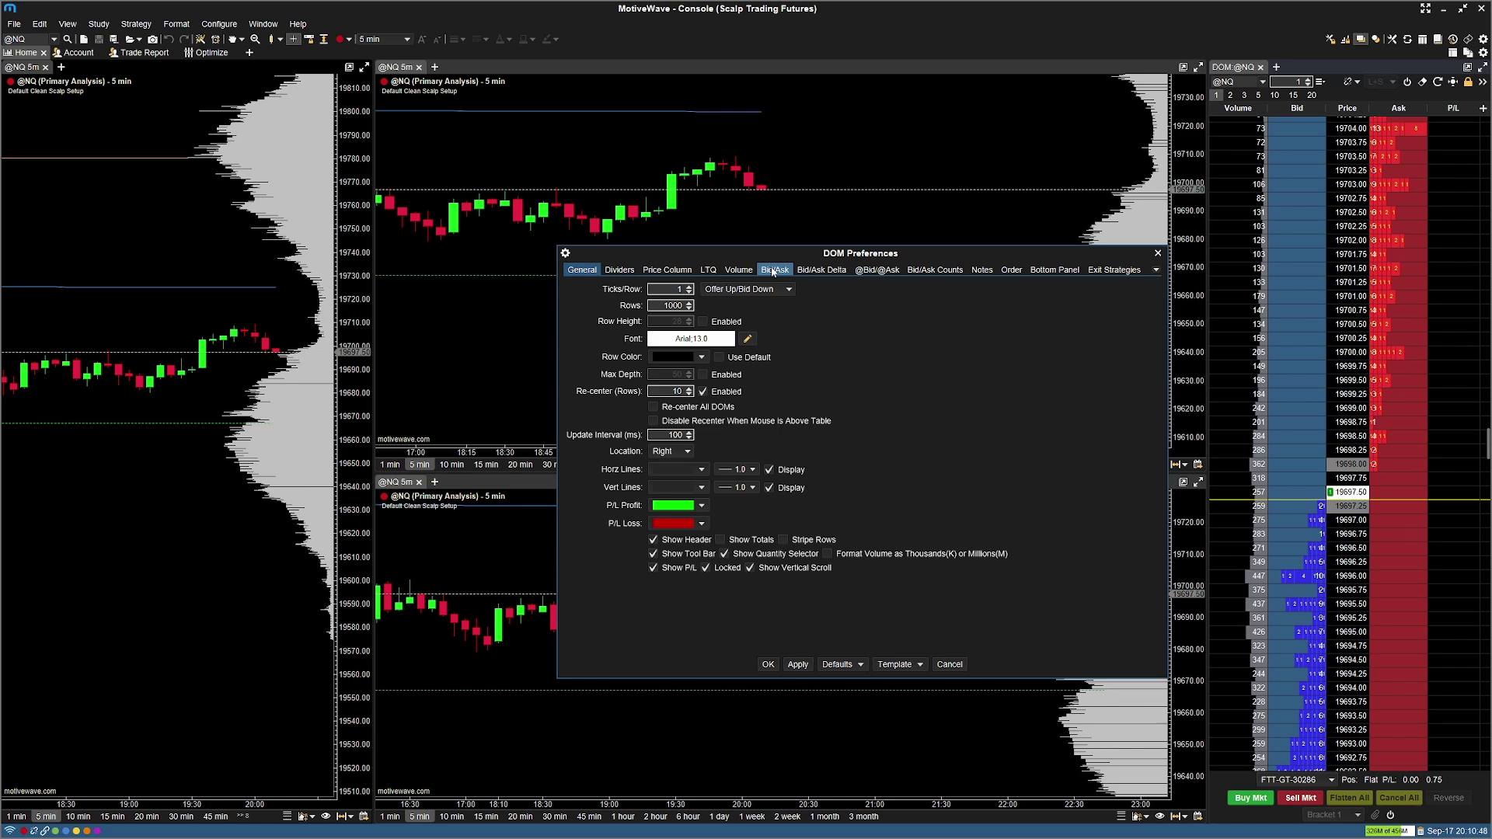
left_click(773, 270)
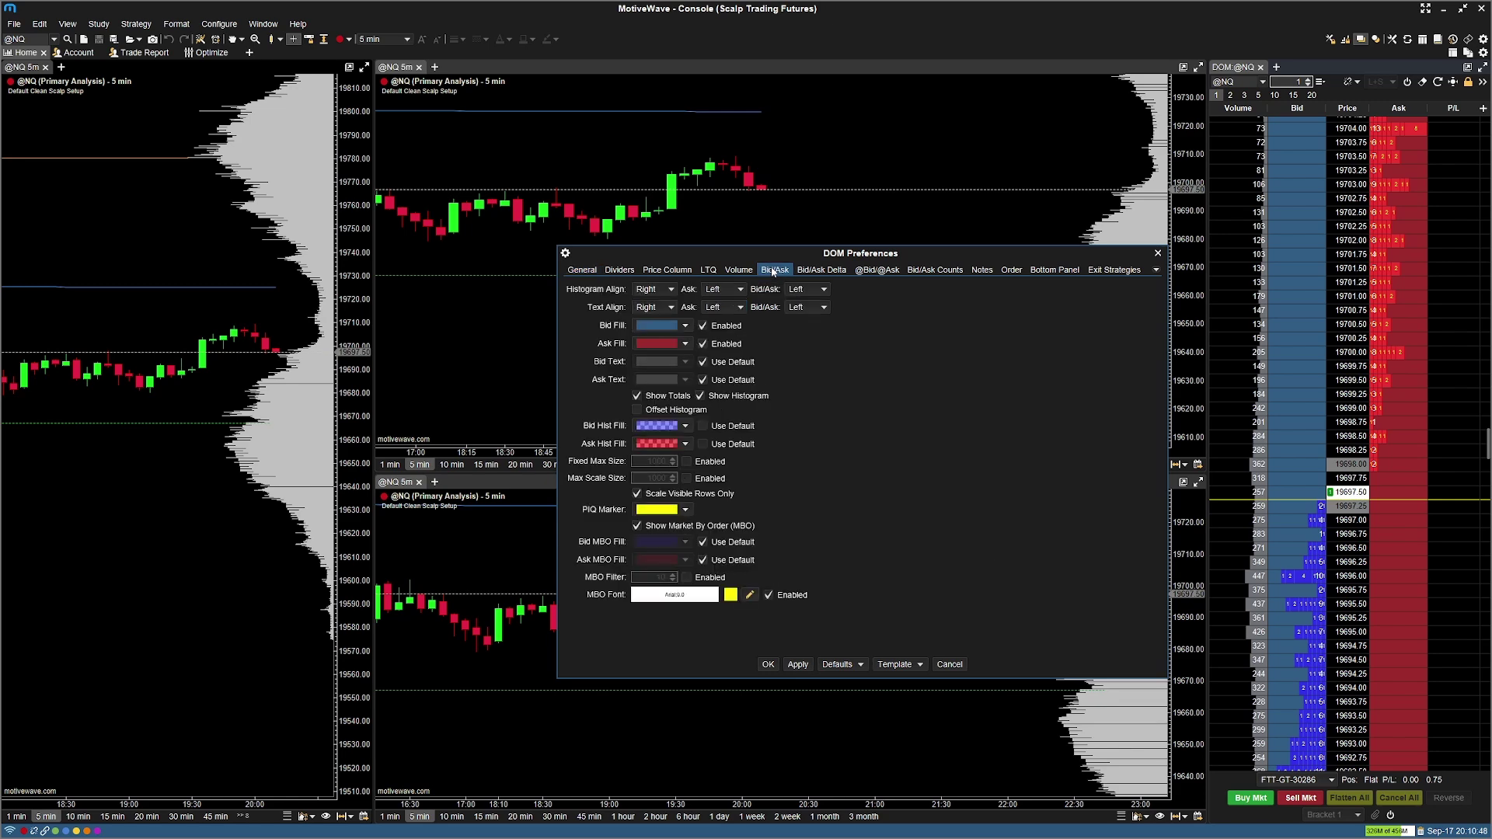
left_click(703, 327)
left_click(703, 343)
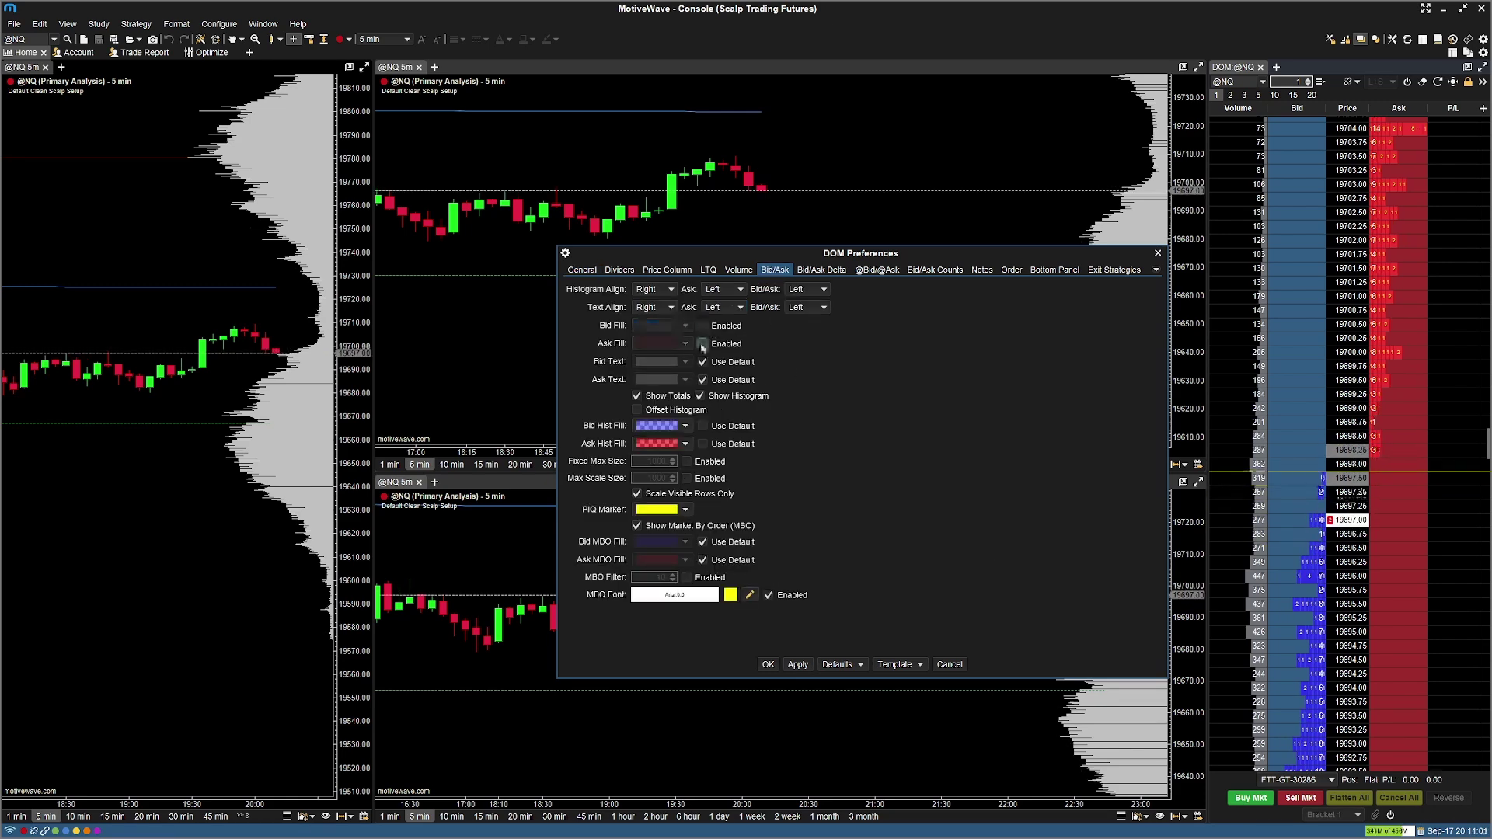
left_click(796, 665)
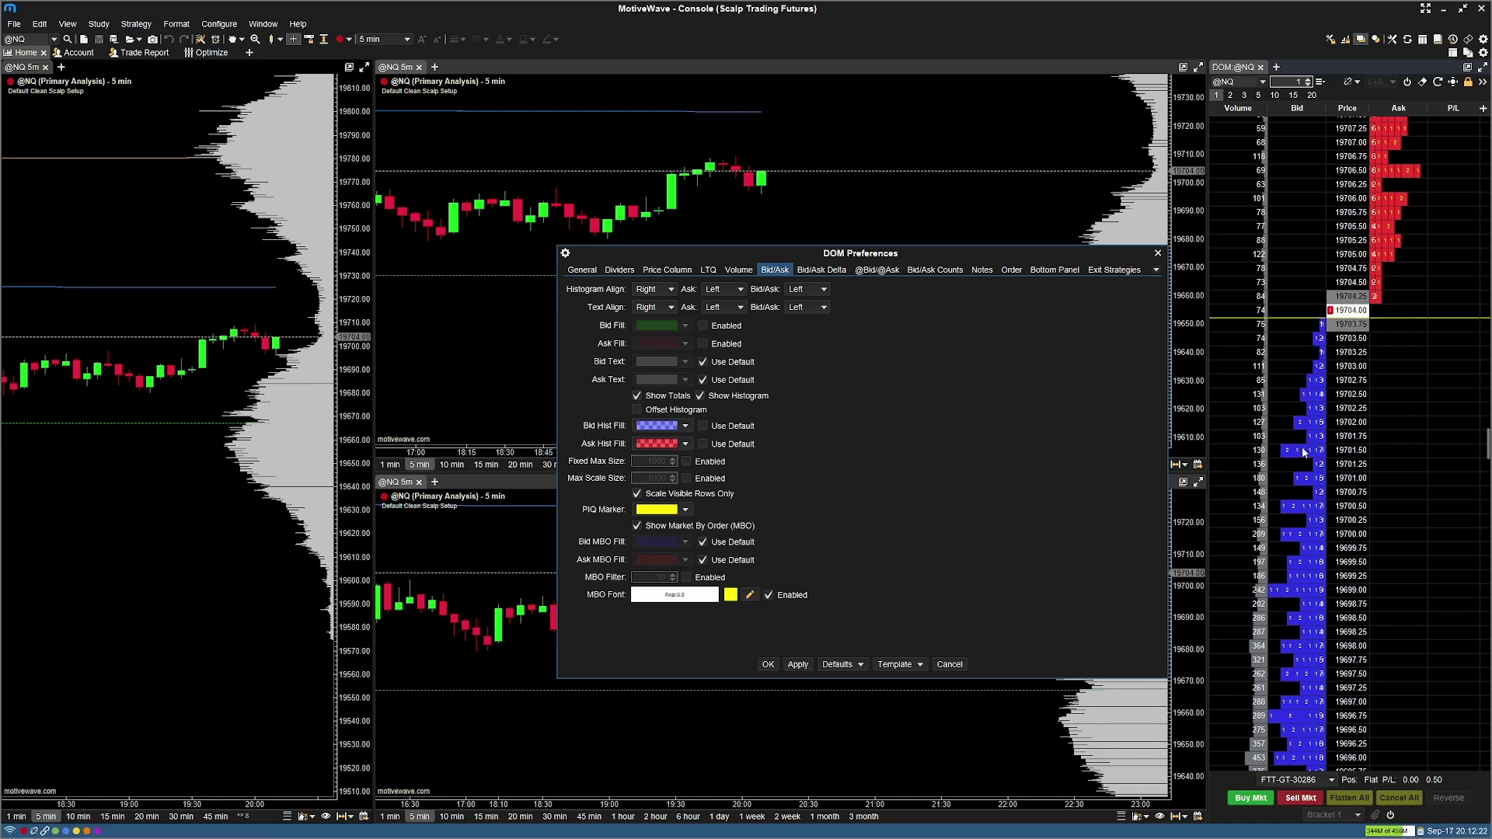
Turn off the Market By Order (MBO) display in the DOM's Bid/Ask preferences and apply the change
left_click(635, 526)
left_click(797, 665)
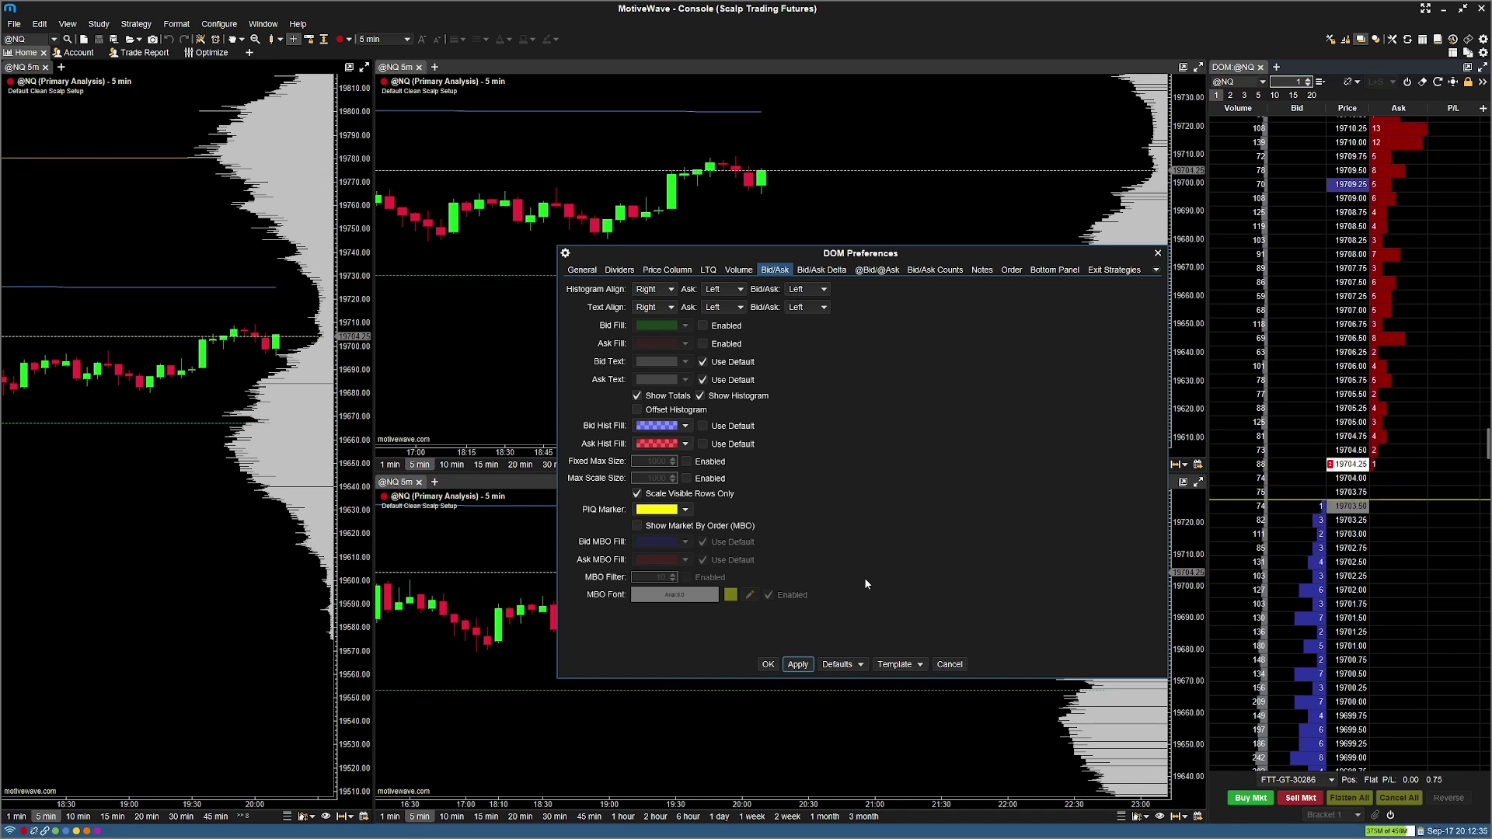
Set the DOM's bid histogram fill to green at 70.7% opacity, apply it, and close the preferences
left_click(703, 426)
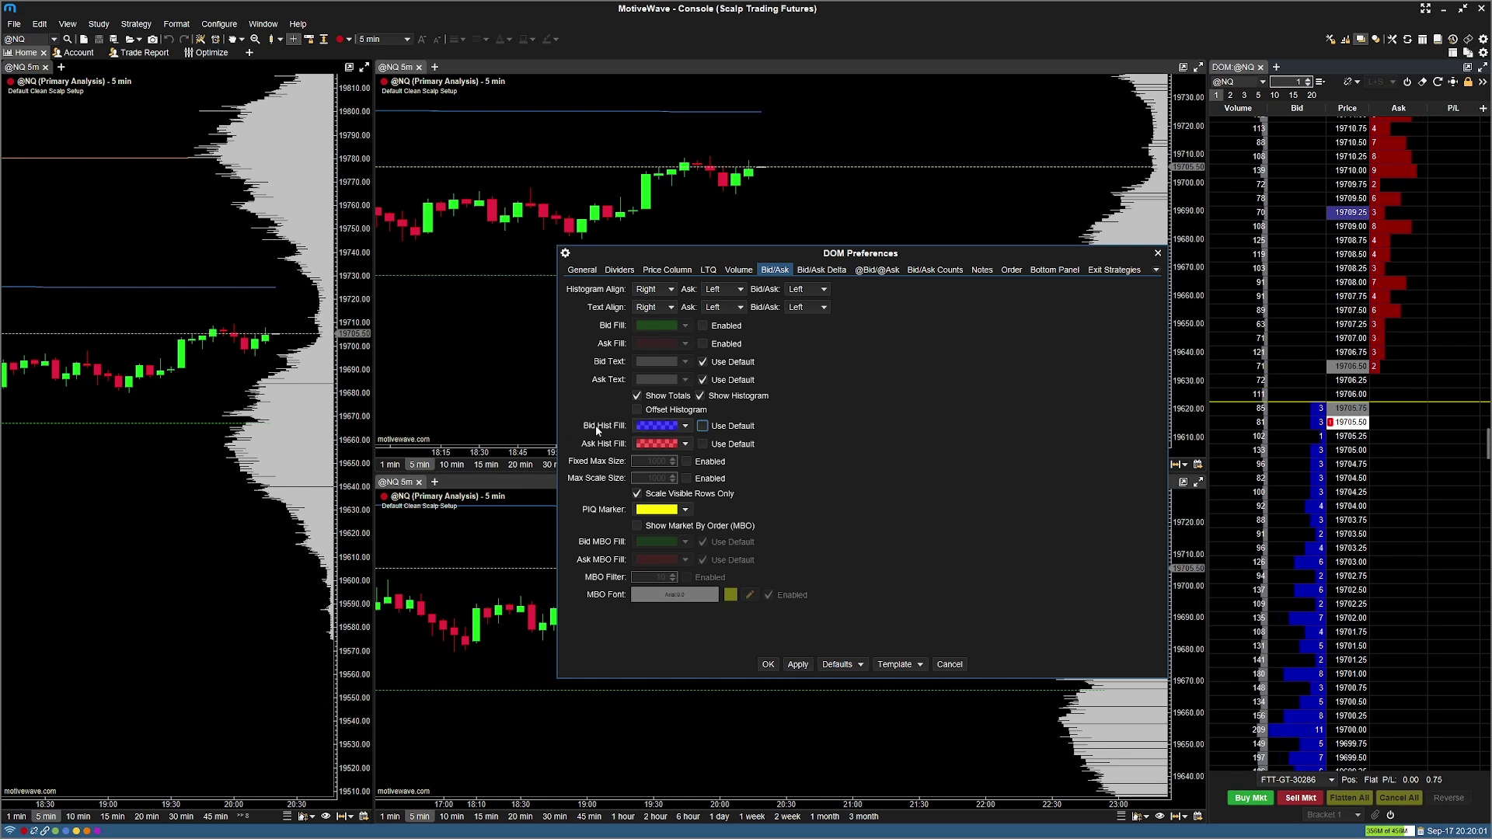
left_click(674, 425)
left_click(655, 453)
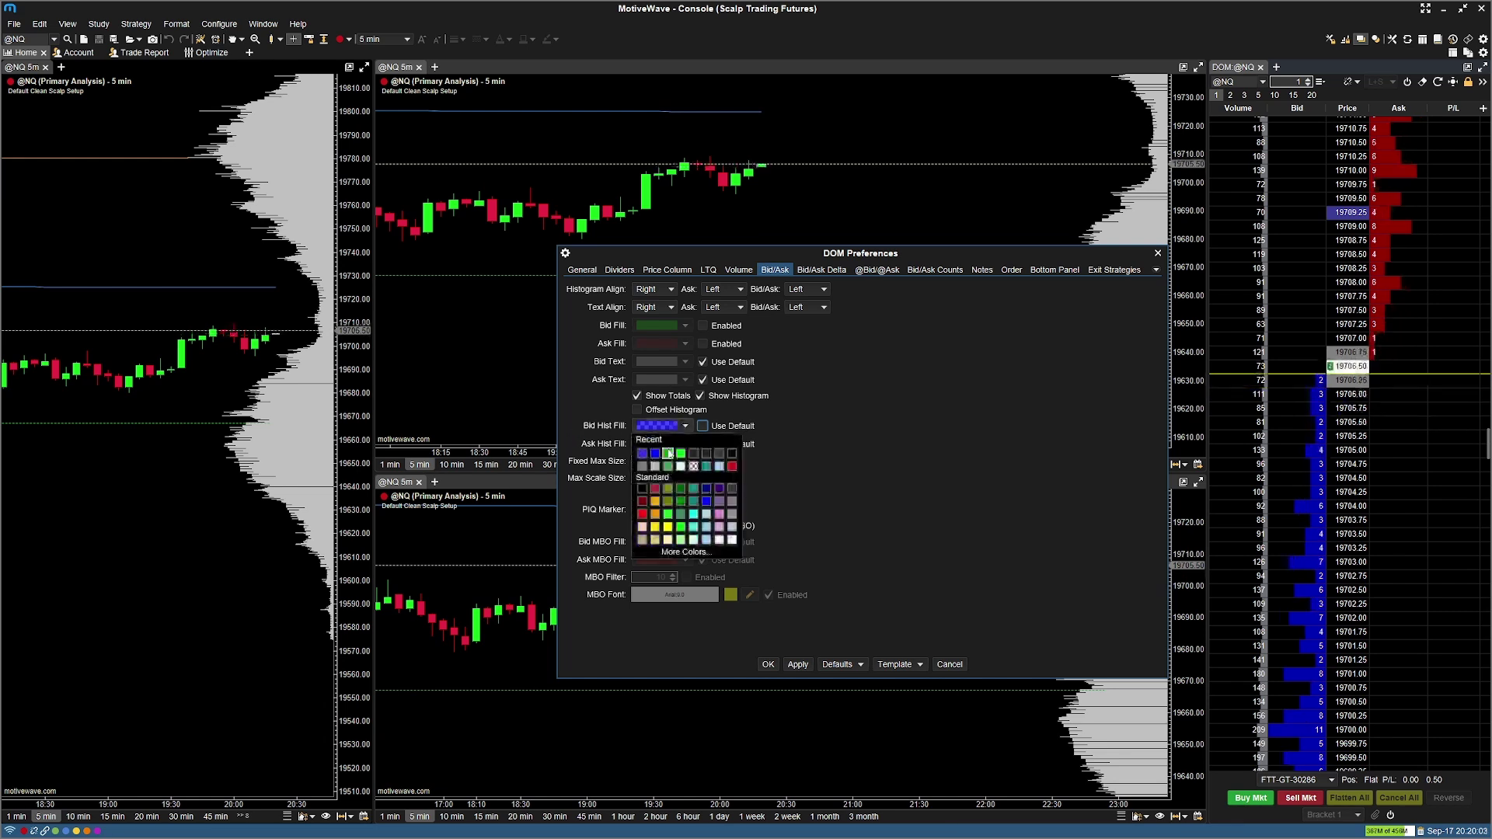
left_click(677, 553)
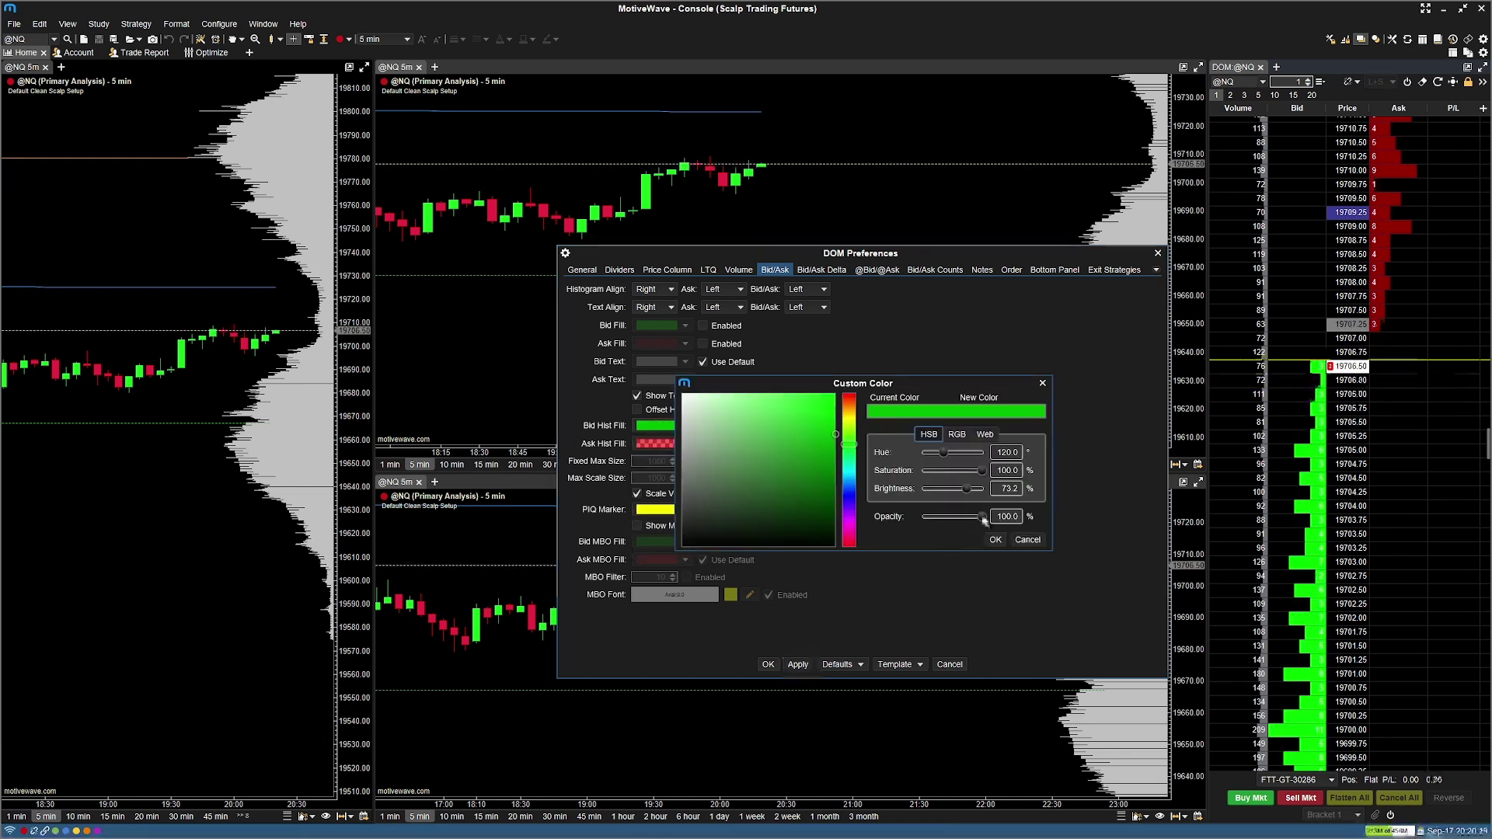
left_click_drag(982, 517, 966, 517)
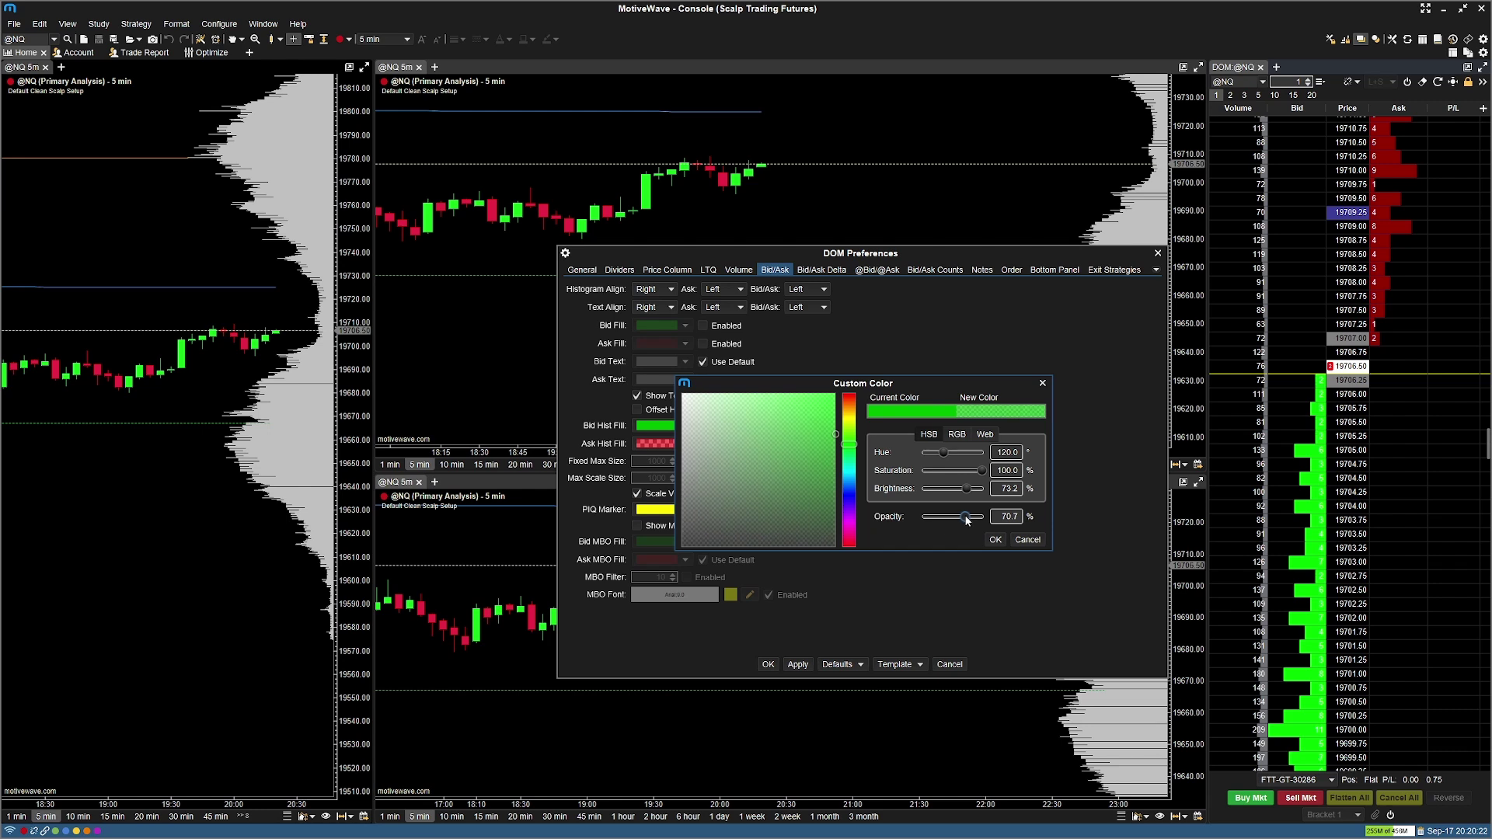
left_click(995, 540)
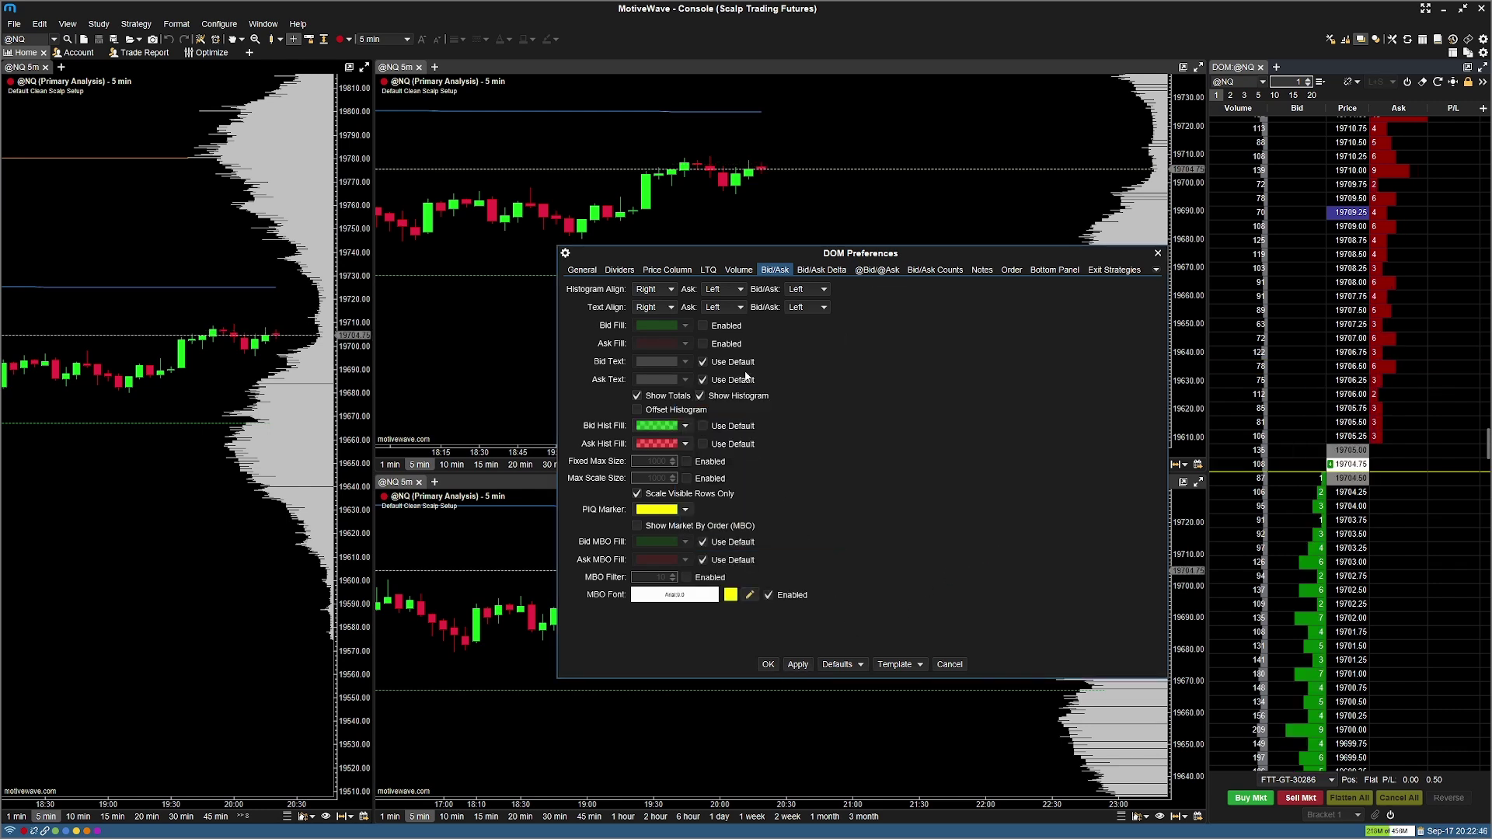
left_click(800, 664)
left_click(770, 665)
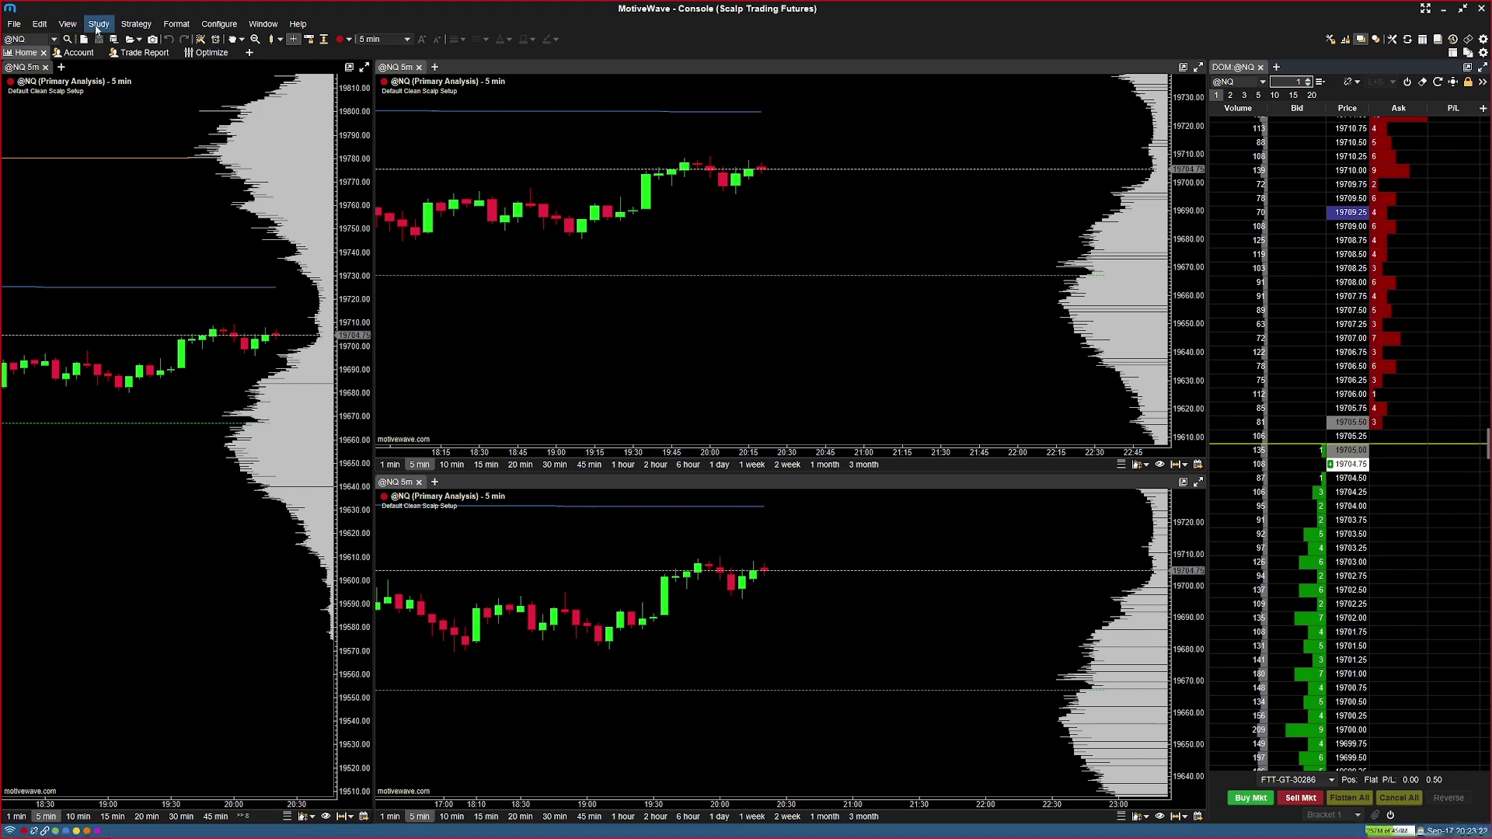
Start a new Trade Copier Account and name it "FTT Getting Paid!"
left_click(14, 23)
mouse_move(29, 40)
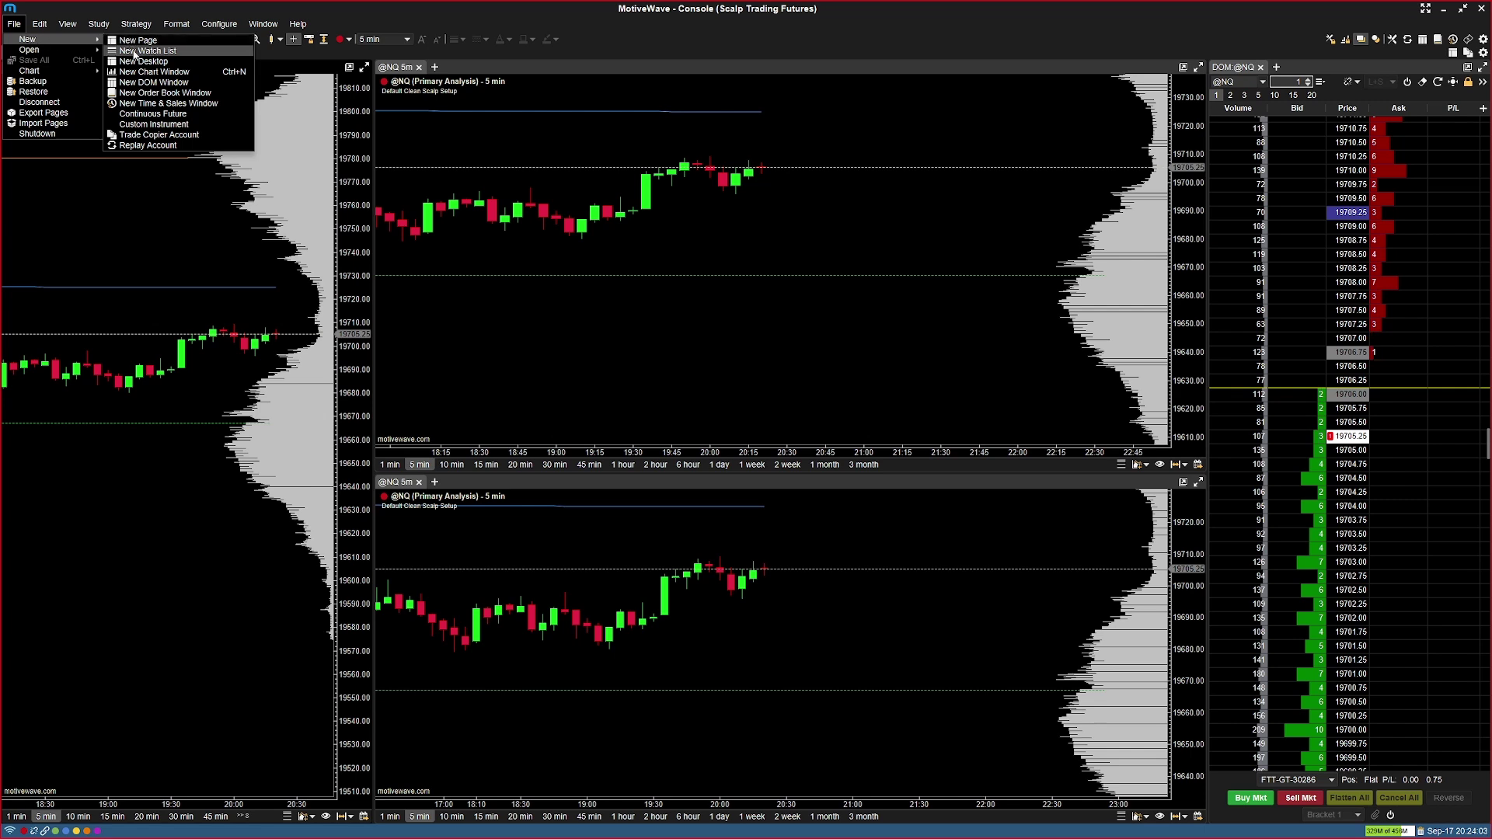
left_click(142, 135)
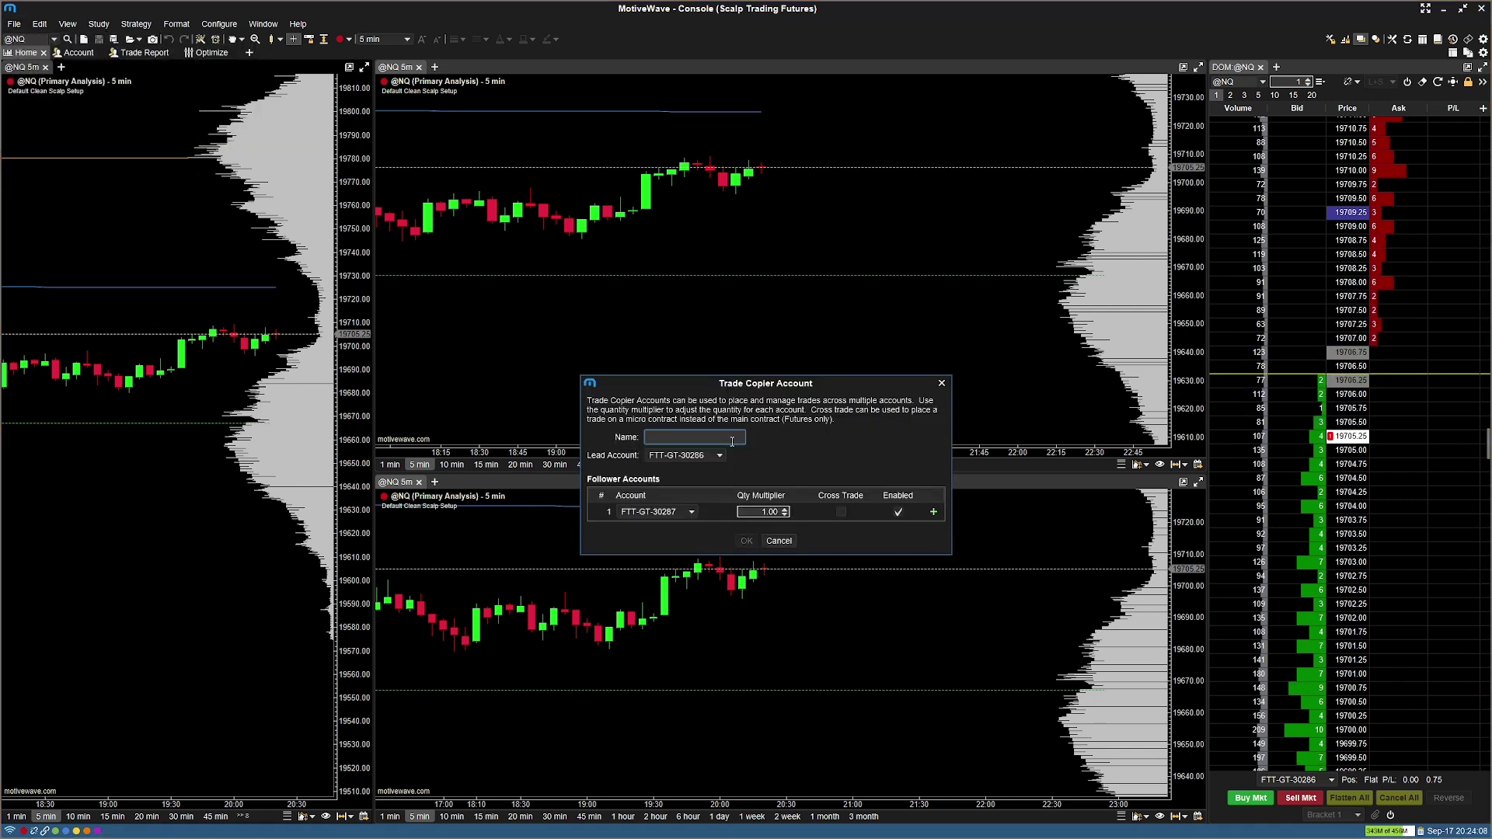
type("FTT Getting Paid!")
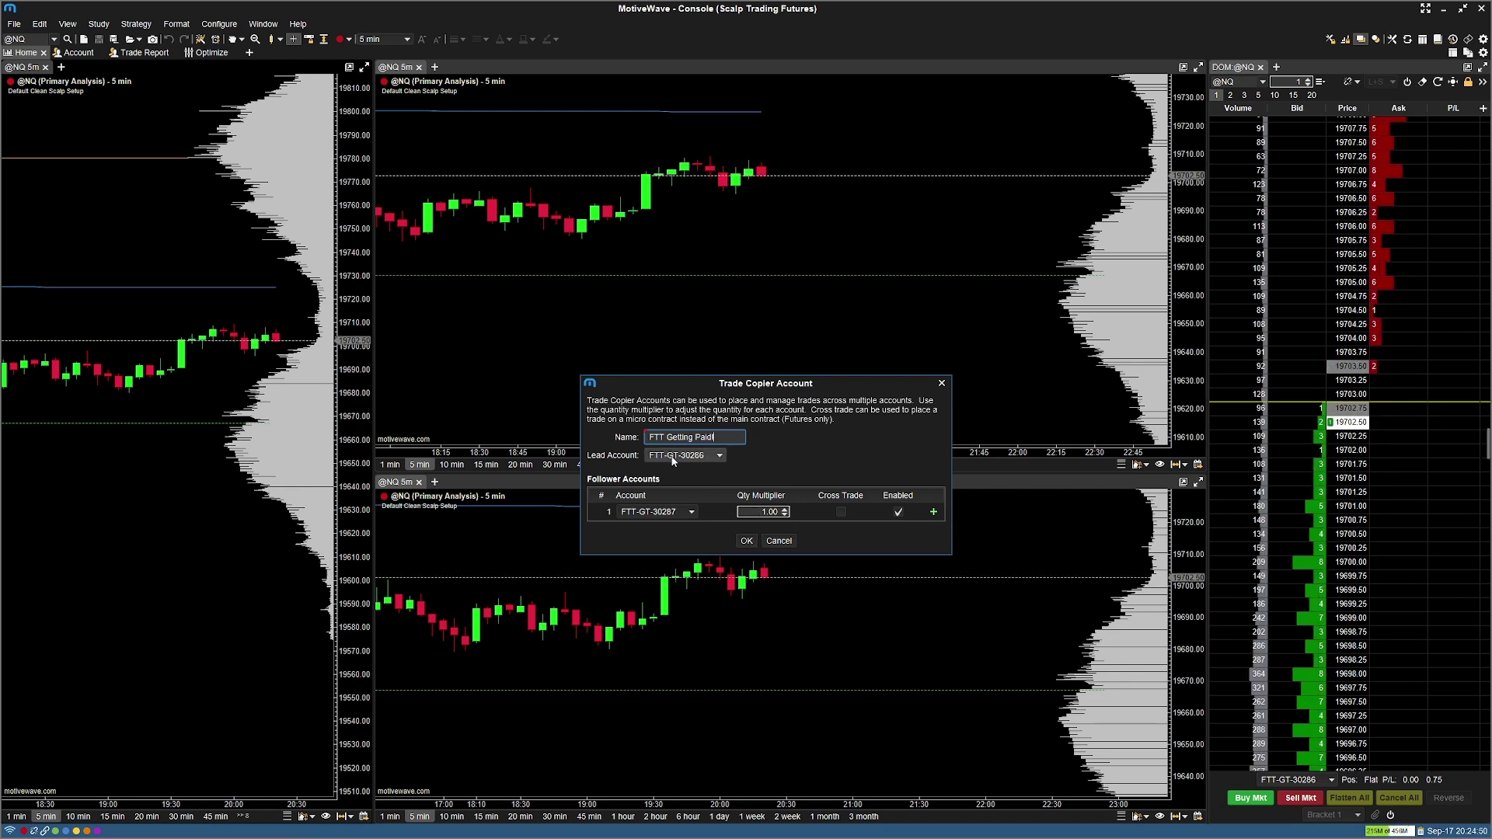
Try a quantity multiplier of 2 and Cross Trade on the follower account, returning to a multiplier of 1 without Cross Trade
double_click(761, 512)
type("2")
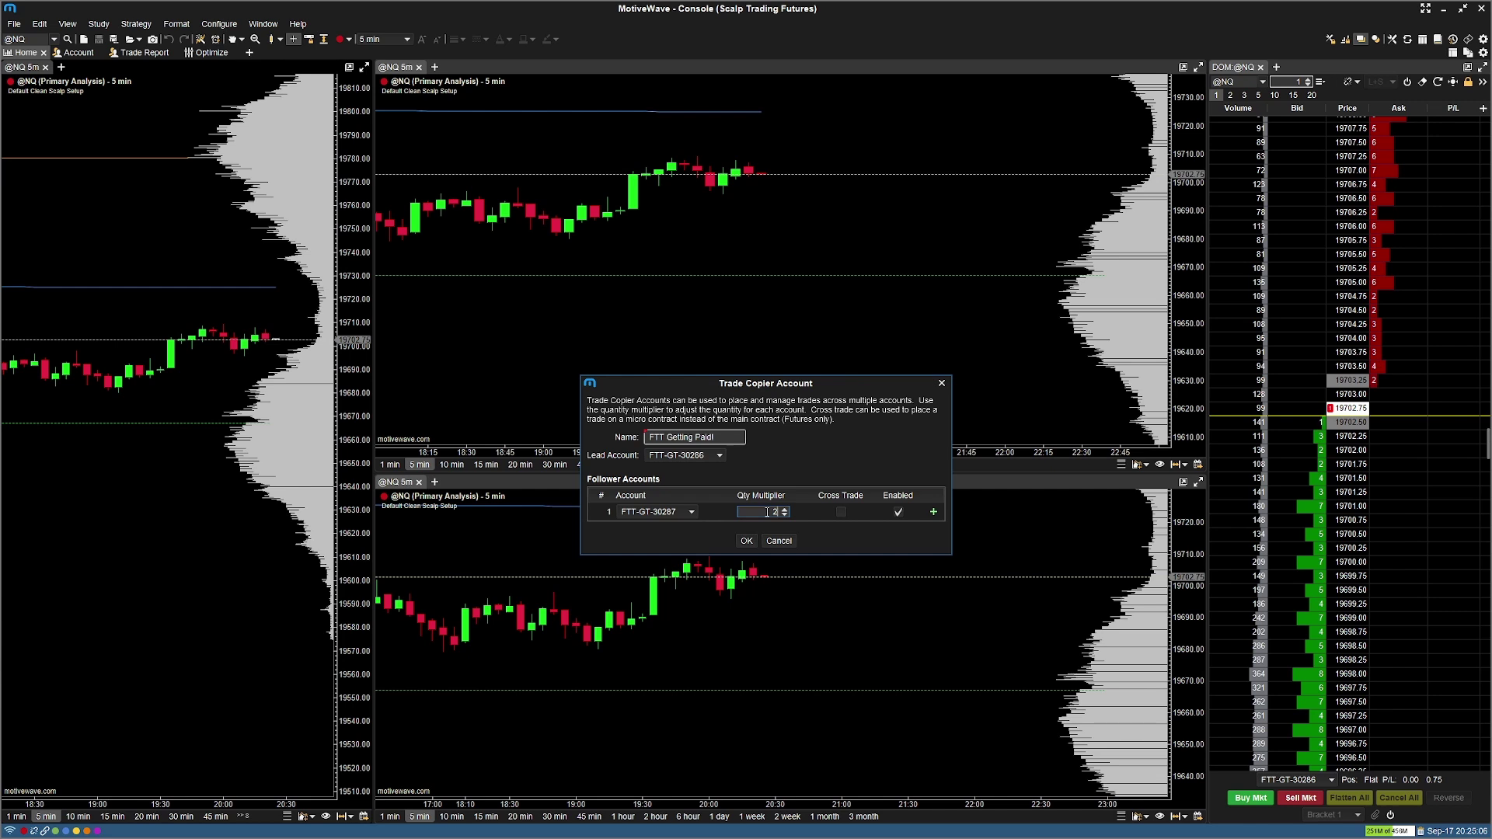
type("1")
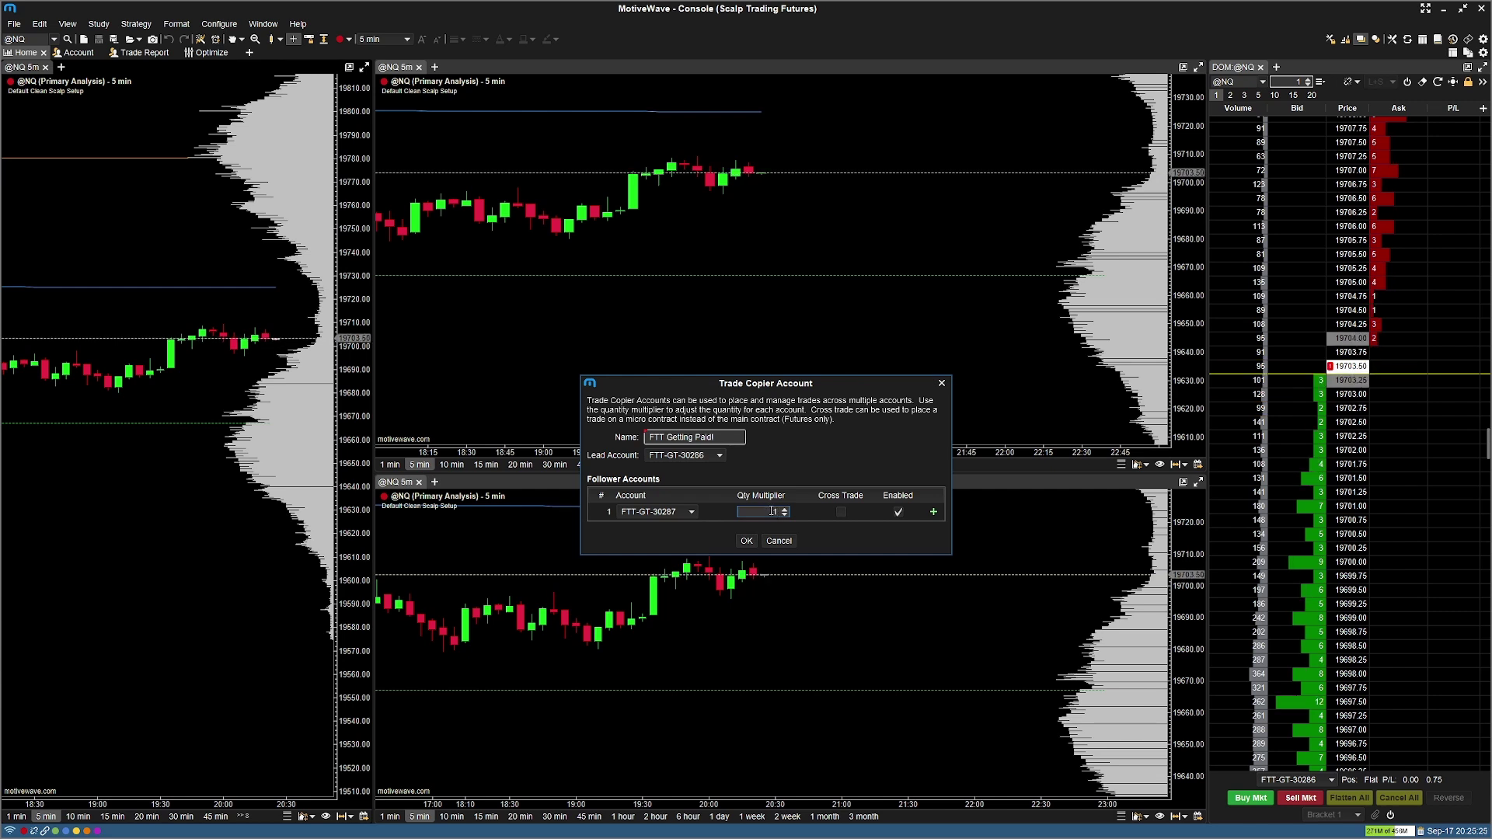
left_click(841, 513)
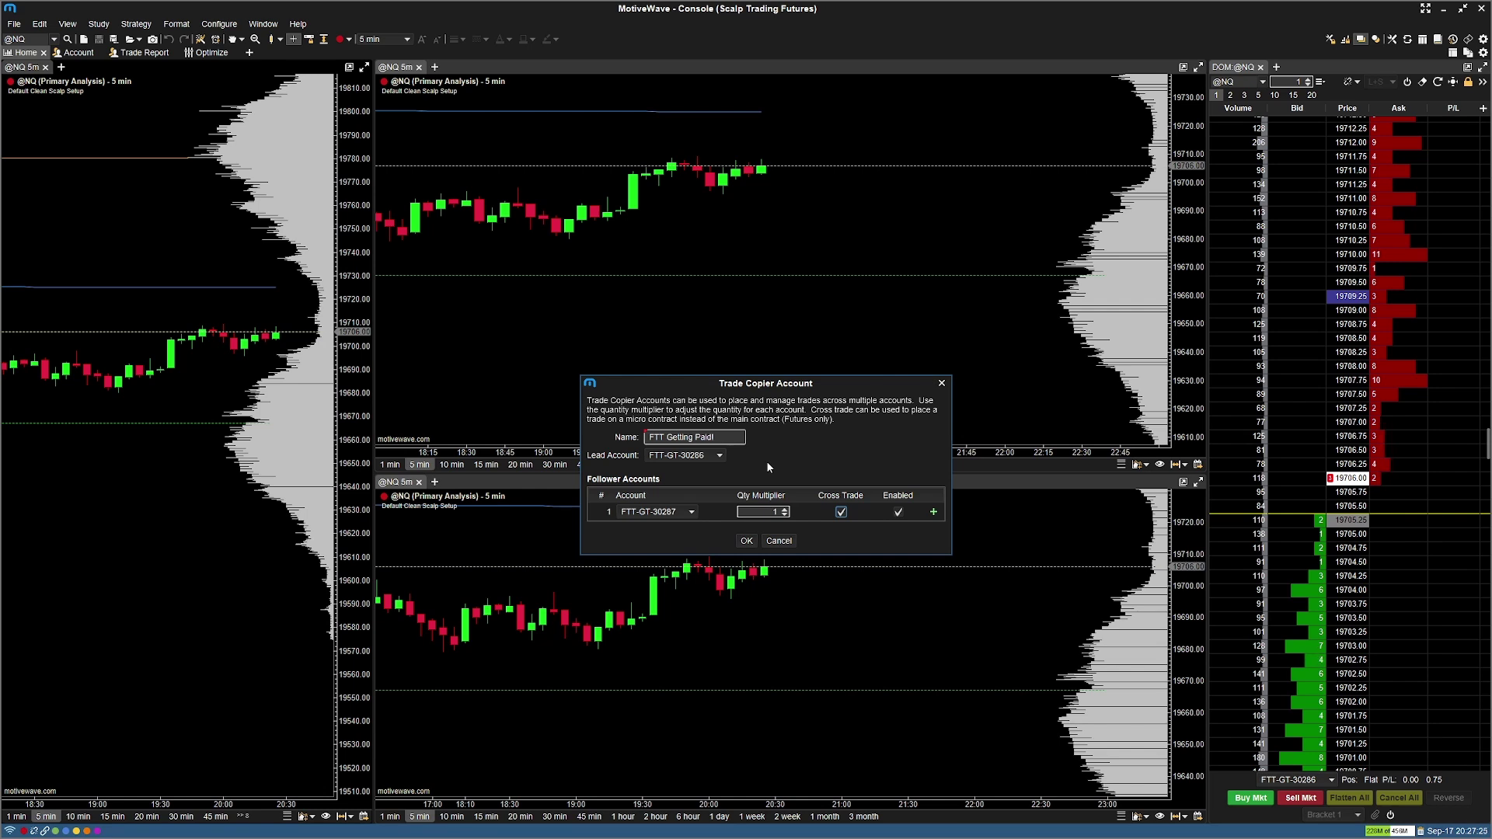
left_click(843, 511)
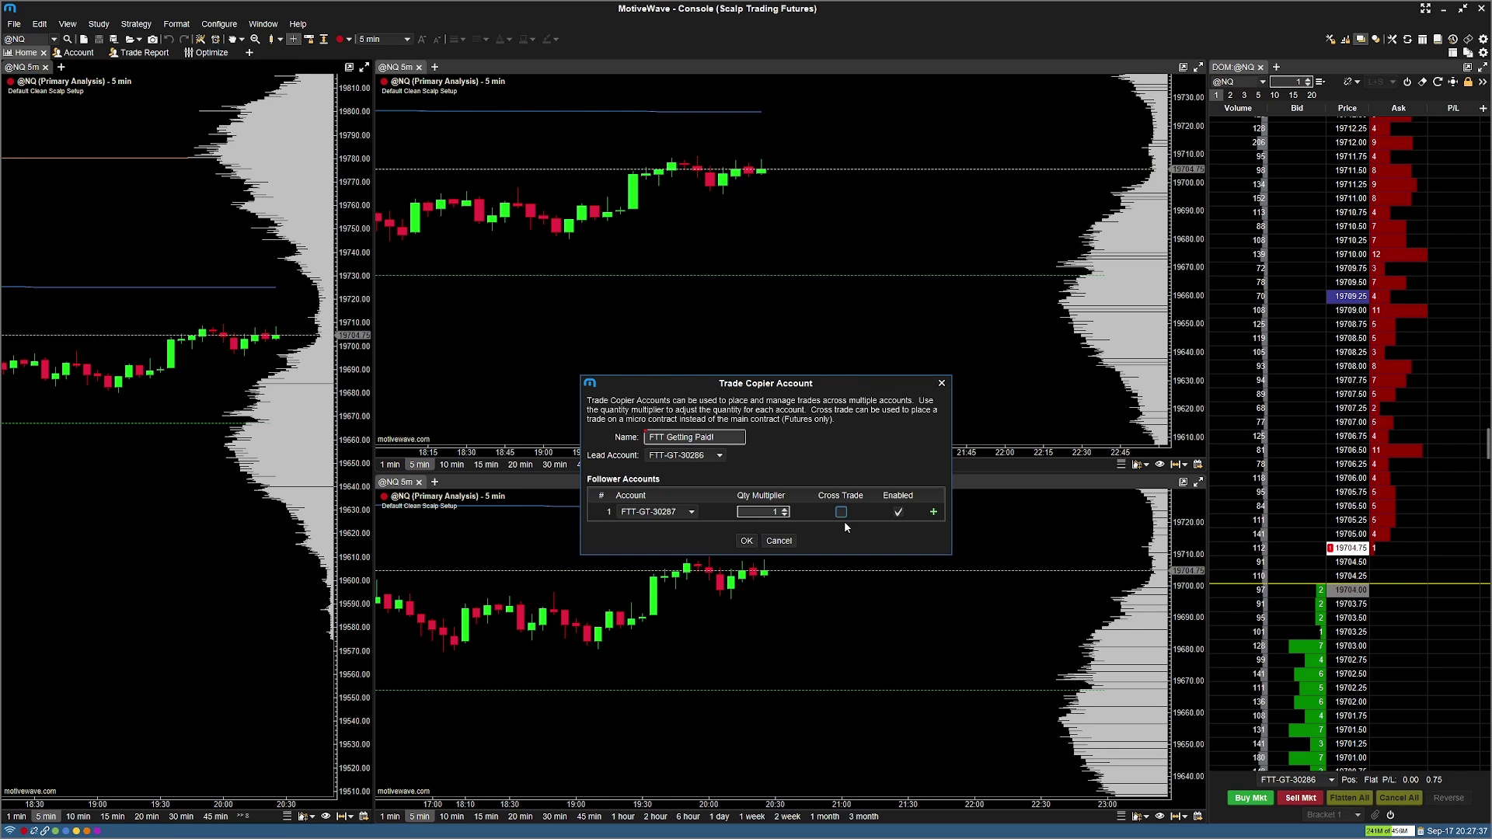
Save the trade copier account and select FTT Getting Paid! as the DOM's trading account
left_click(745, 540)
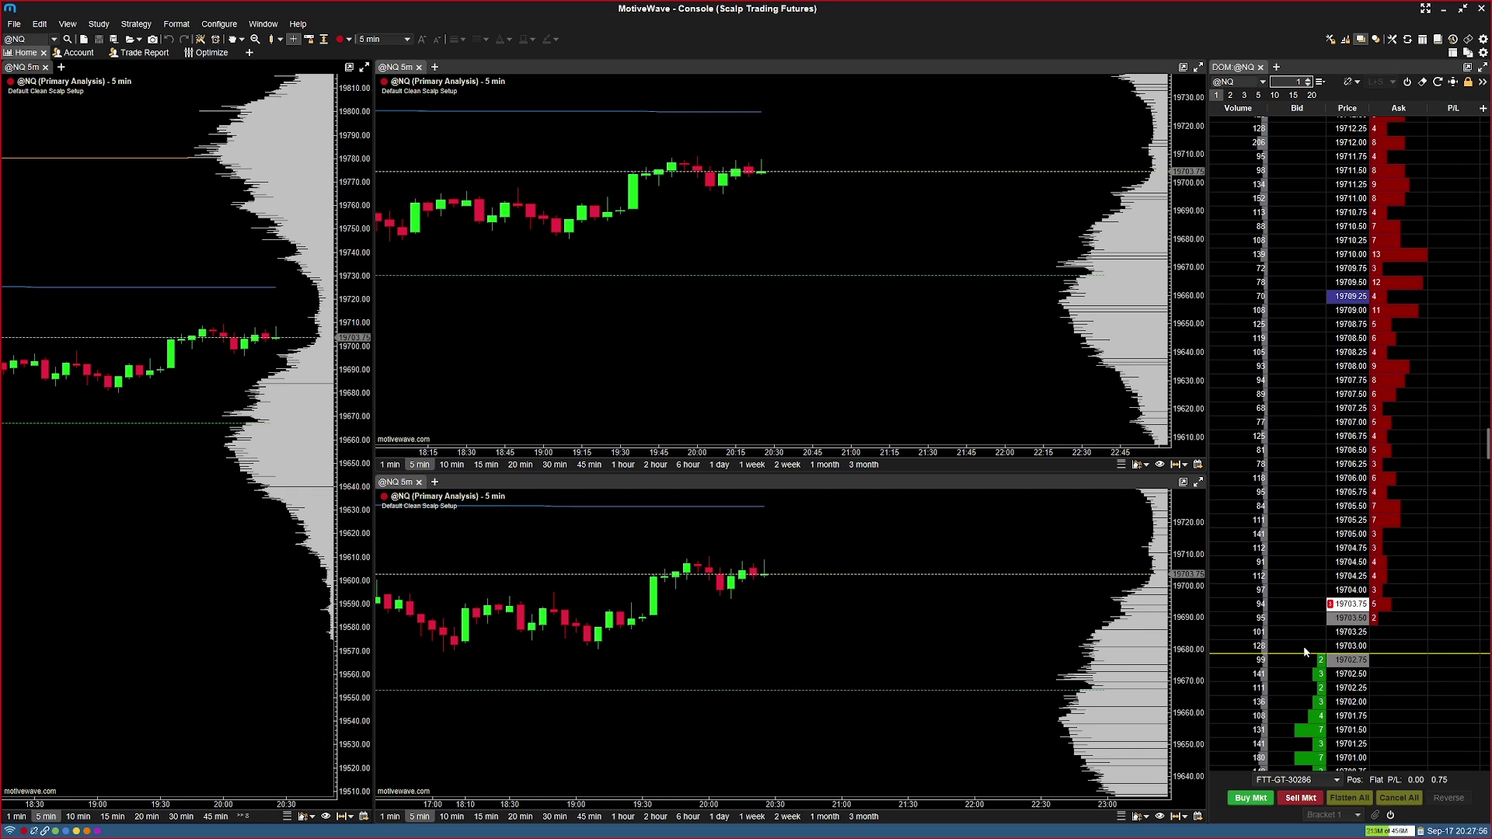
left_click(1304, 781)
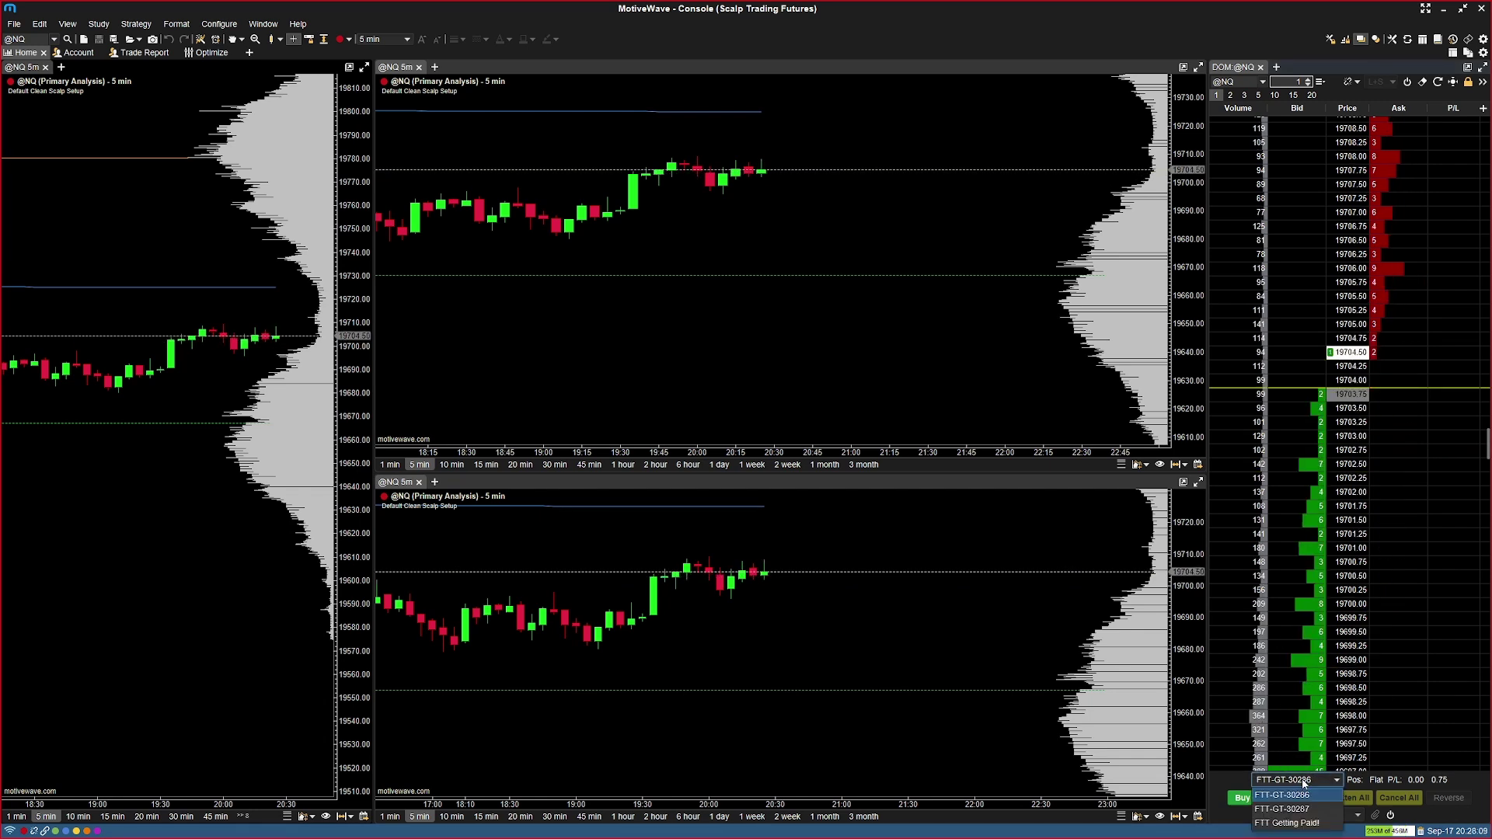
left_click(1290, 823)
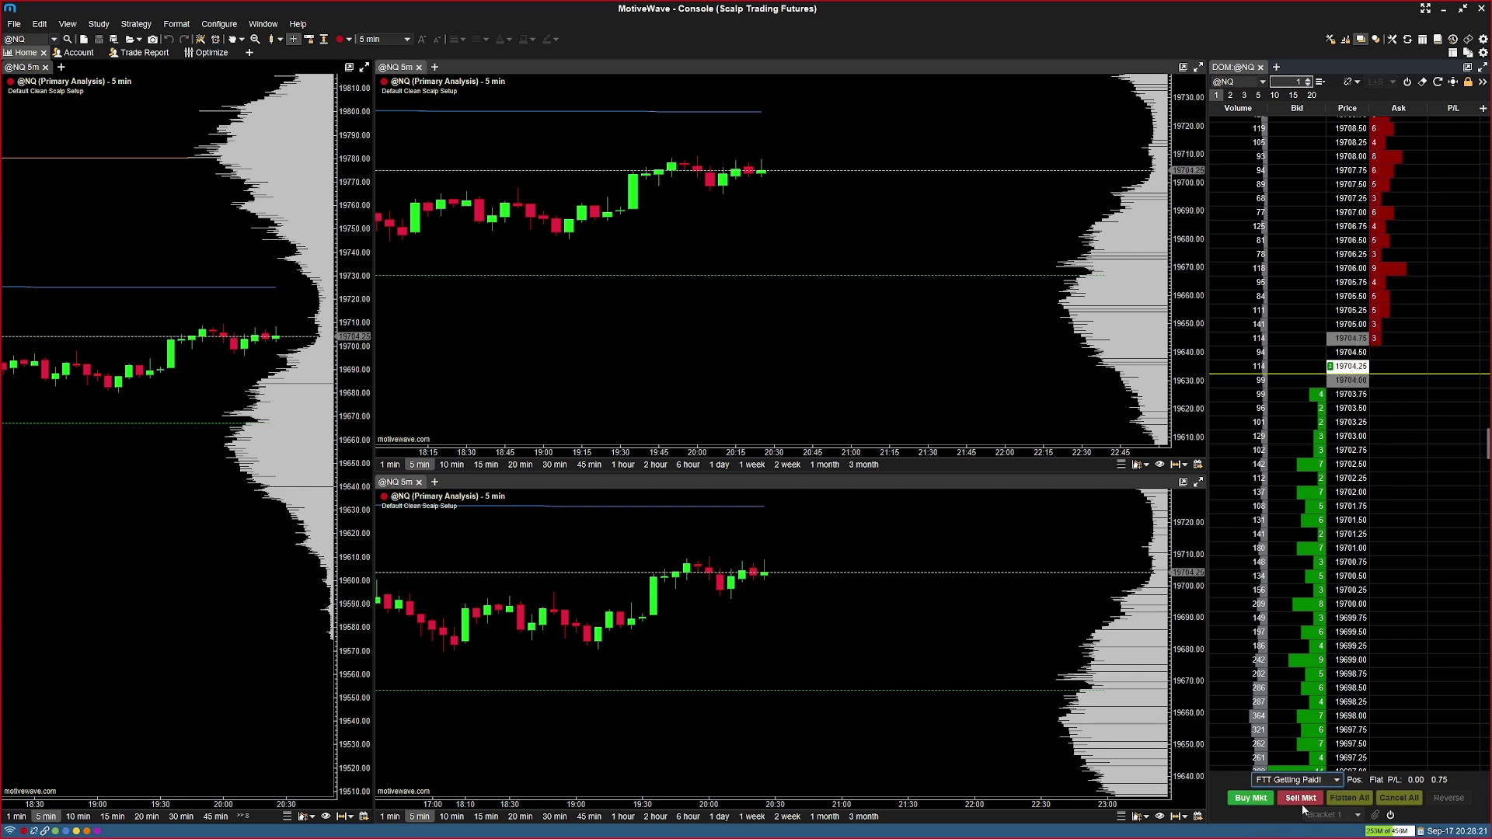
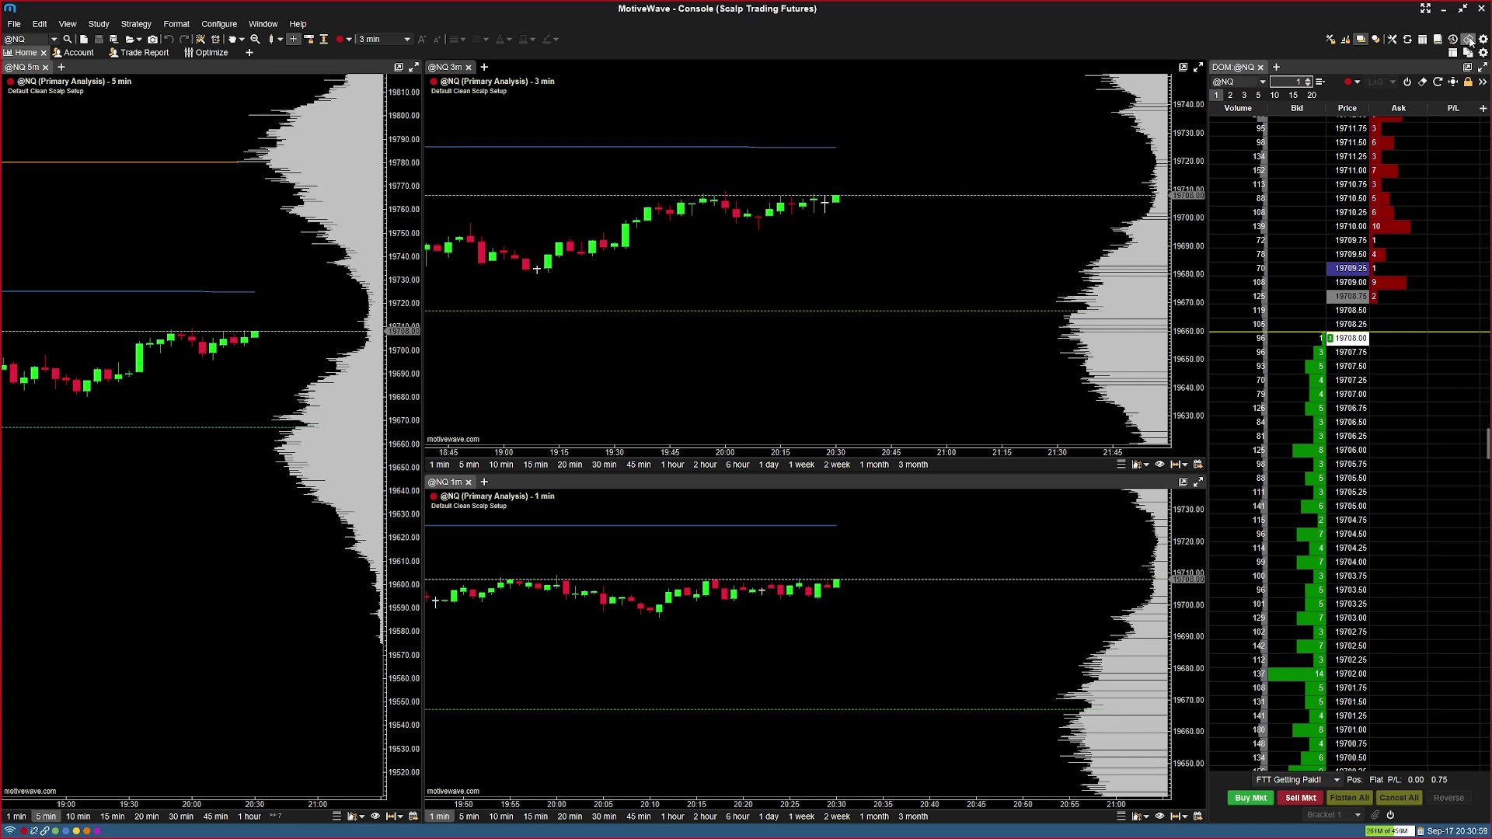
left_click(1467, 40)
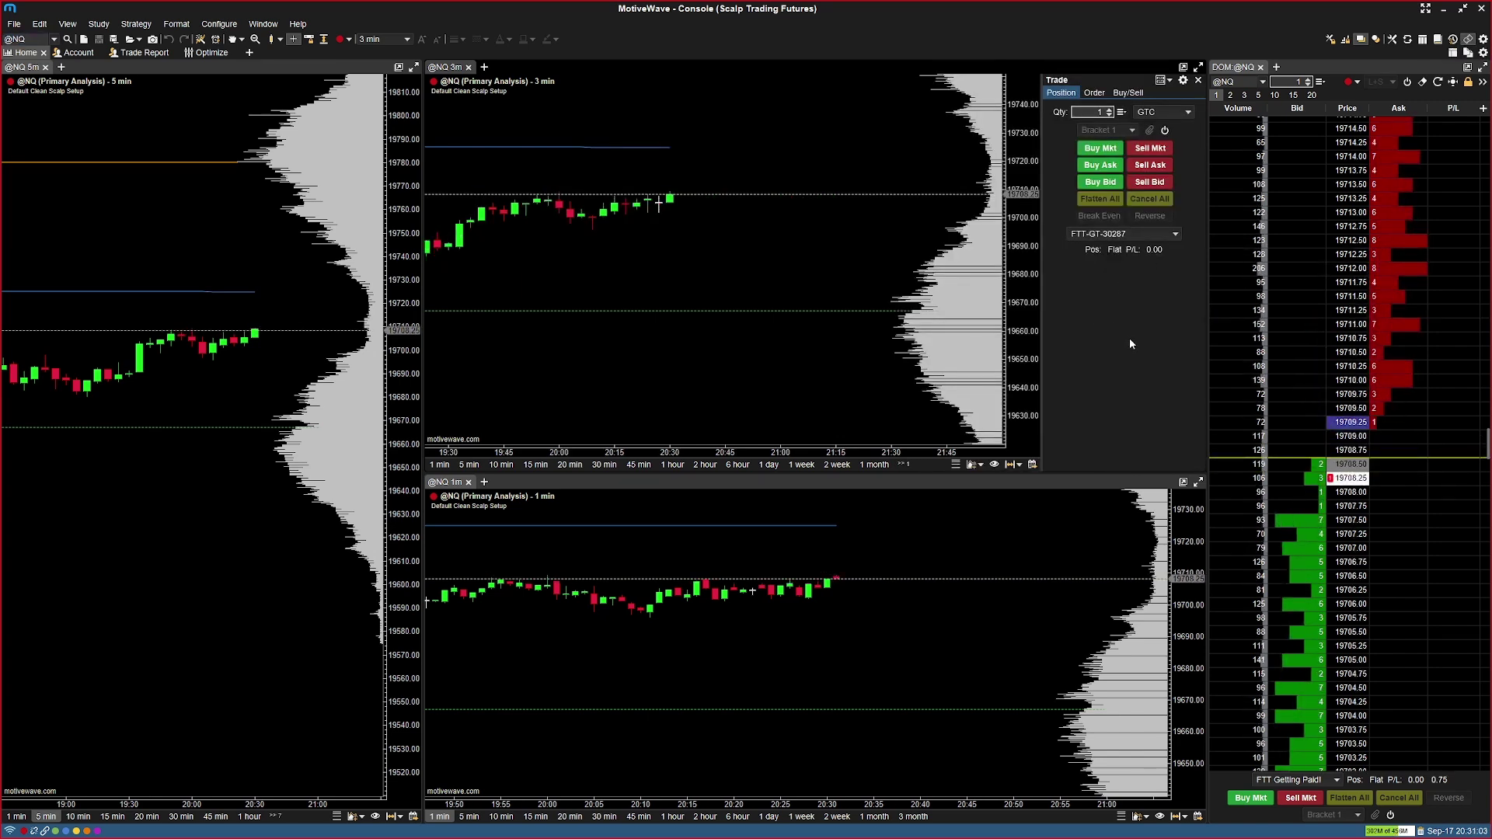
left_click(1071, 93)
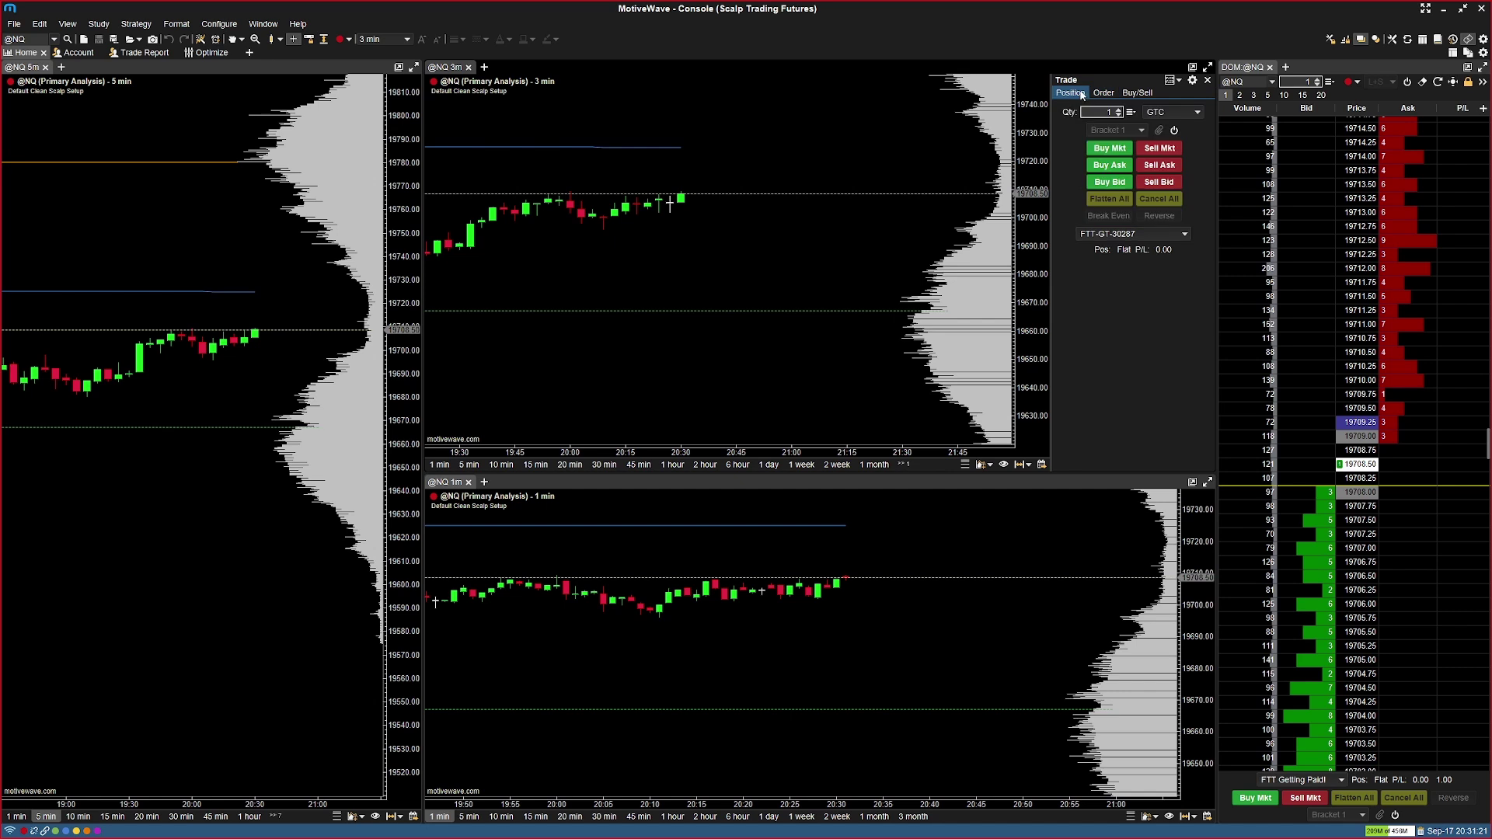
left_click(1103, 92)
left_click(1130, 93)
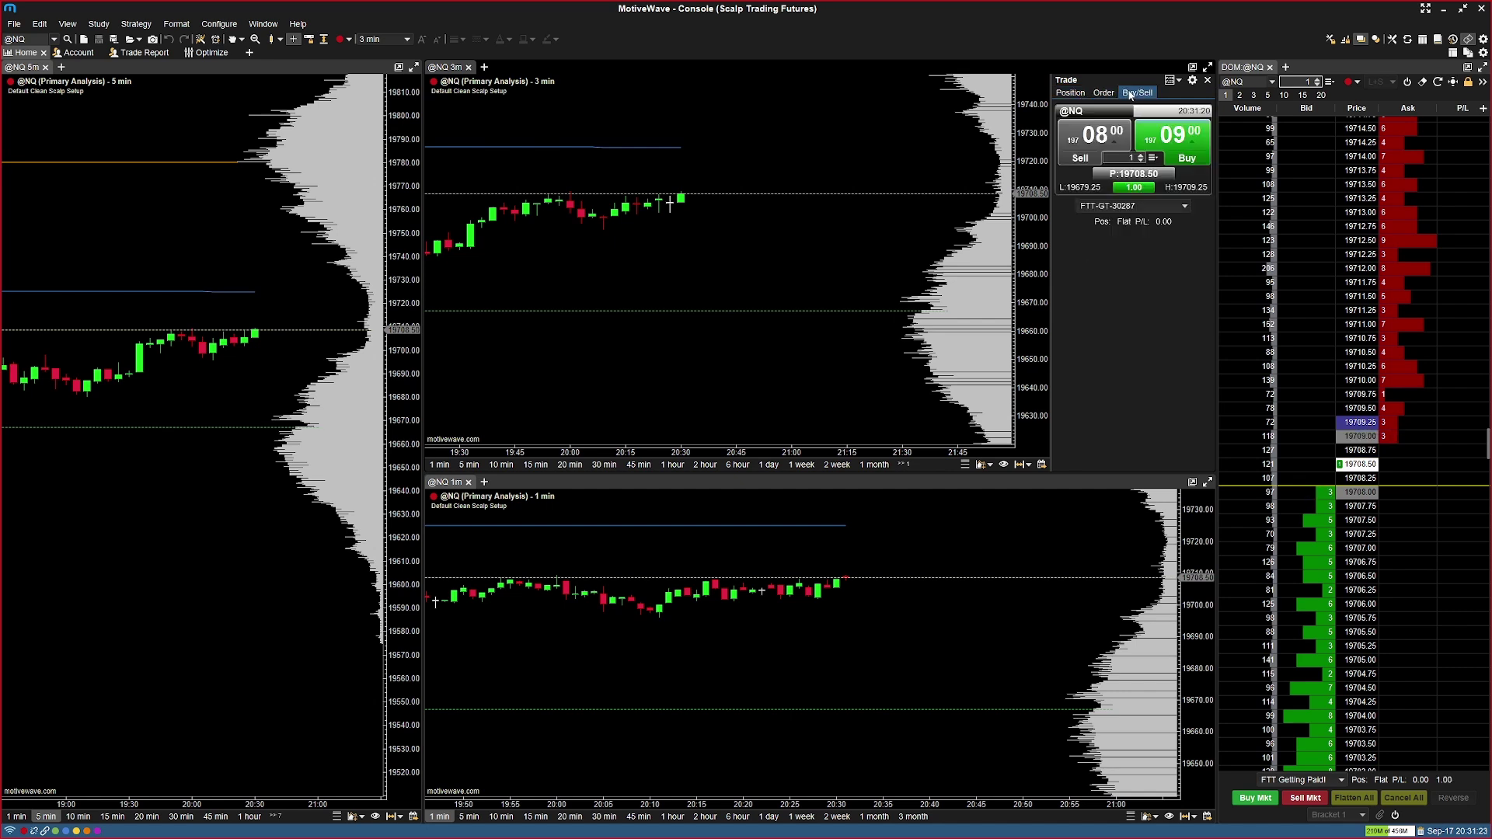
left_click(1114, 93)
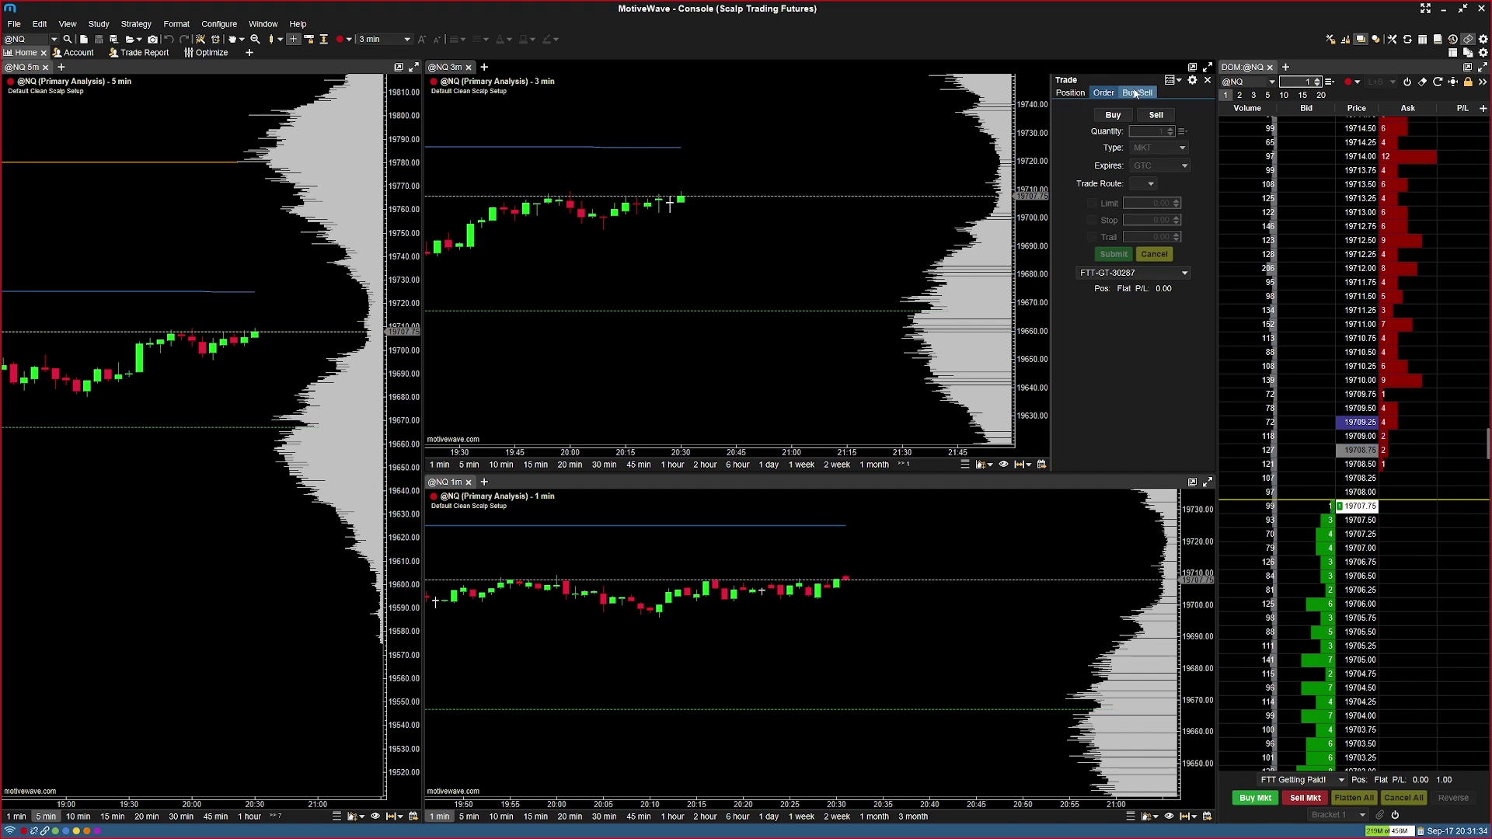
Remove the Buy/Sell and Order panels from the Trade panel's preferences, keeping only Position, and apply the change
left_click(1193, 80)
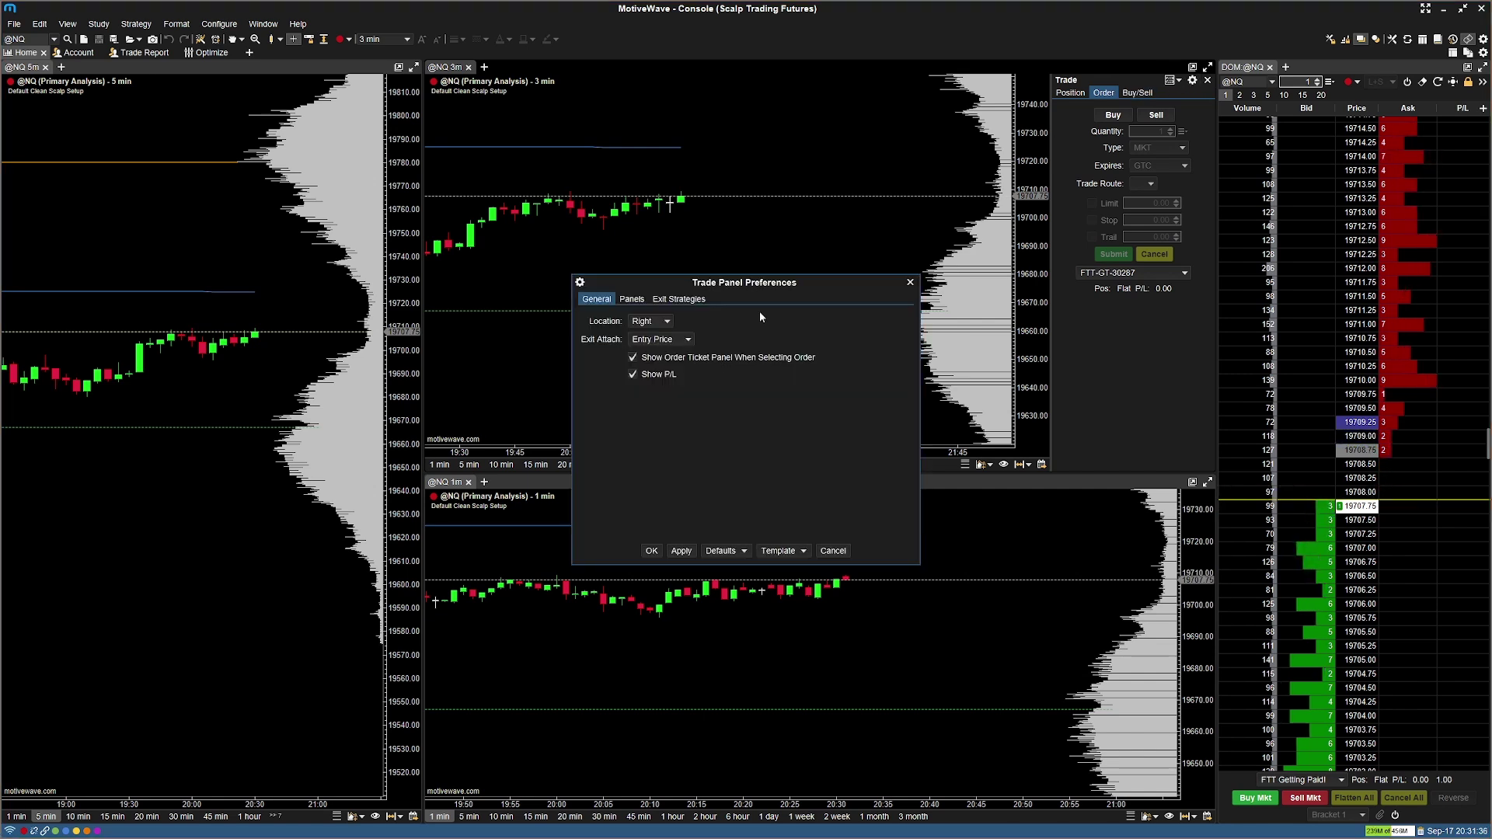
left_click(631, 299)
left_click(605, 383)
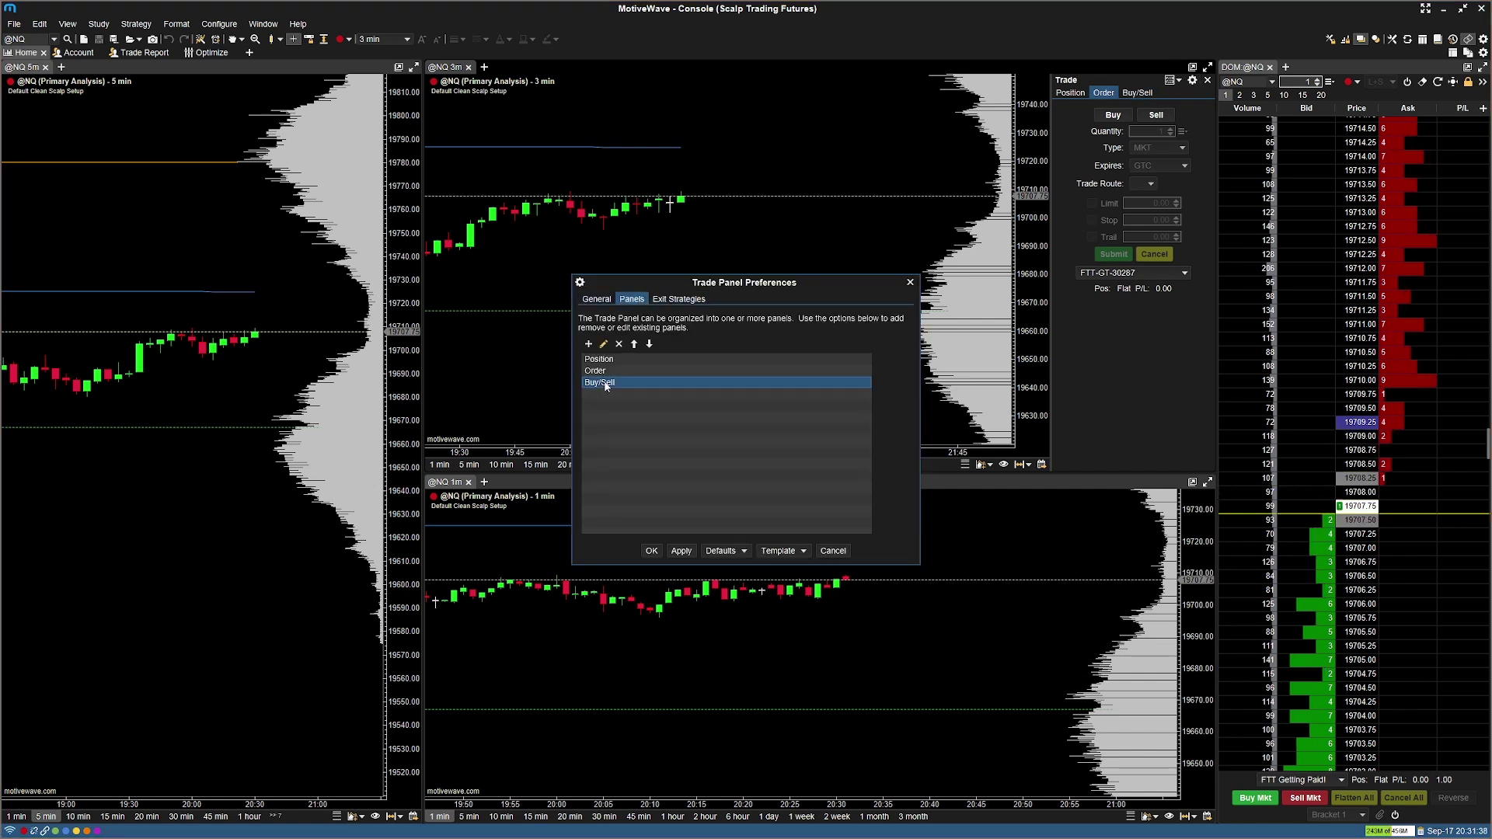
left_click(618, 344)
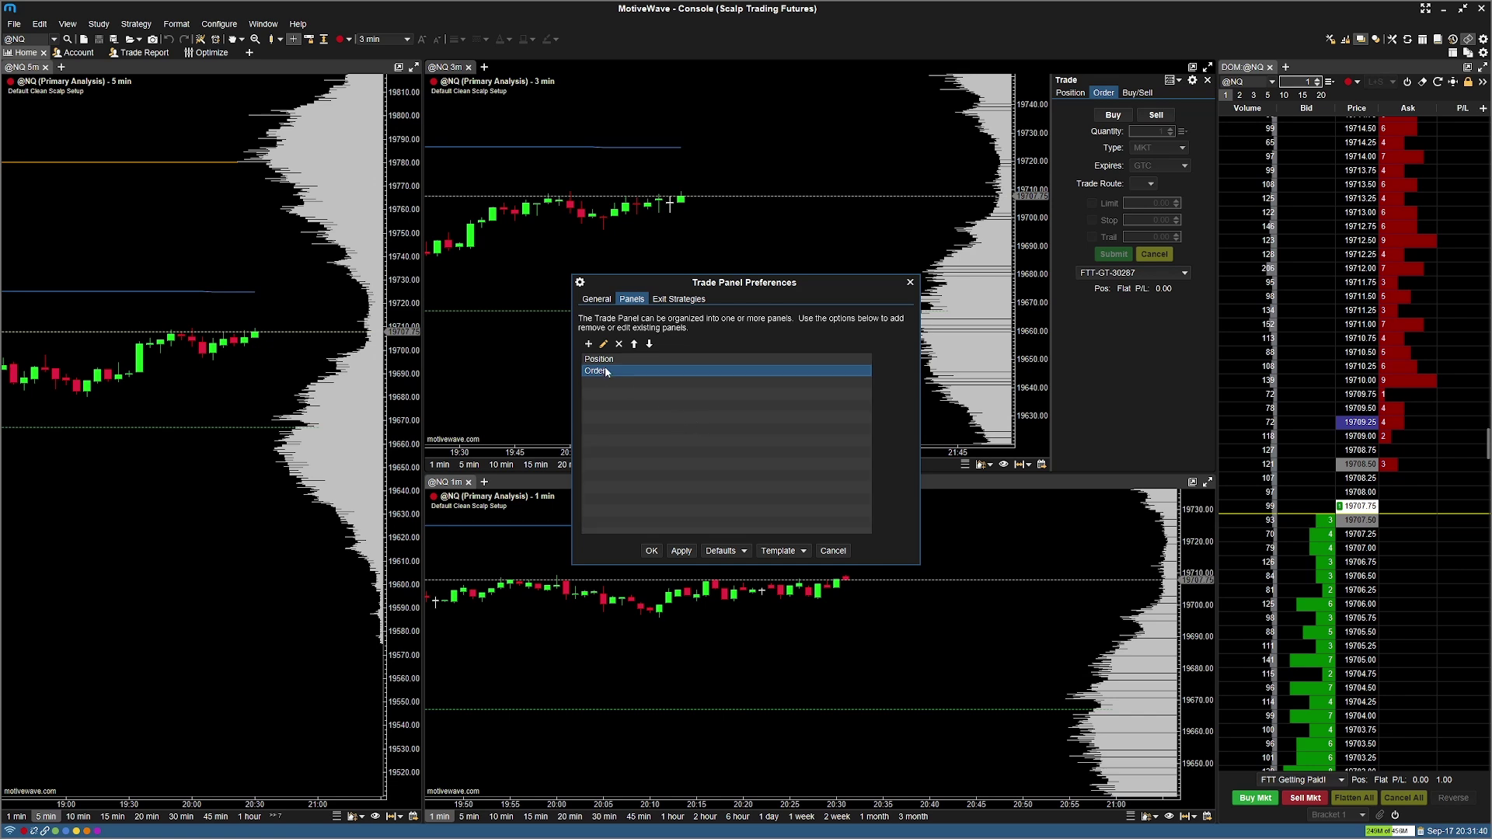
left_click(618, 344)
left_click(684, 552)
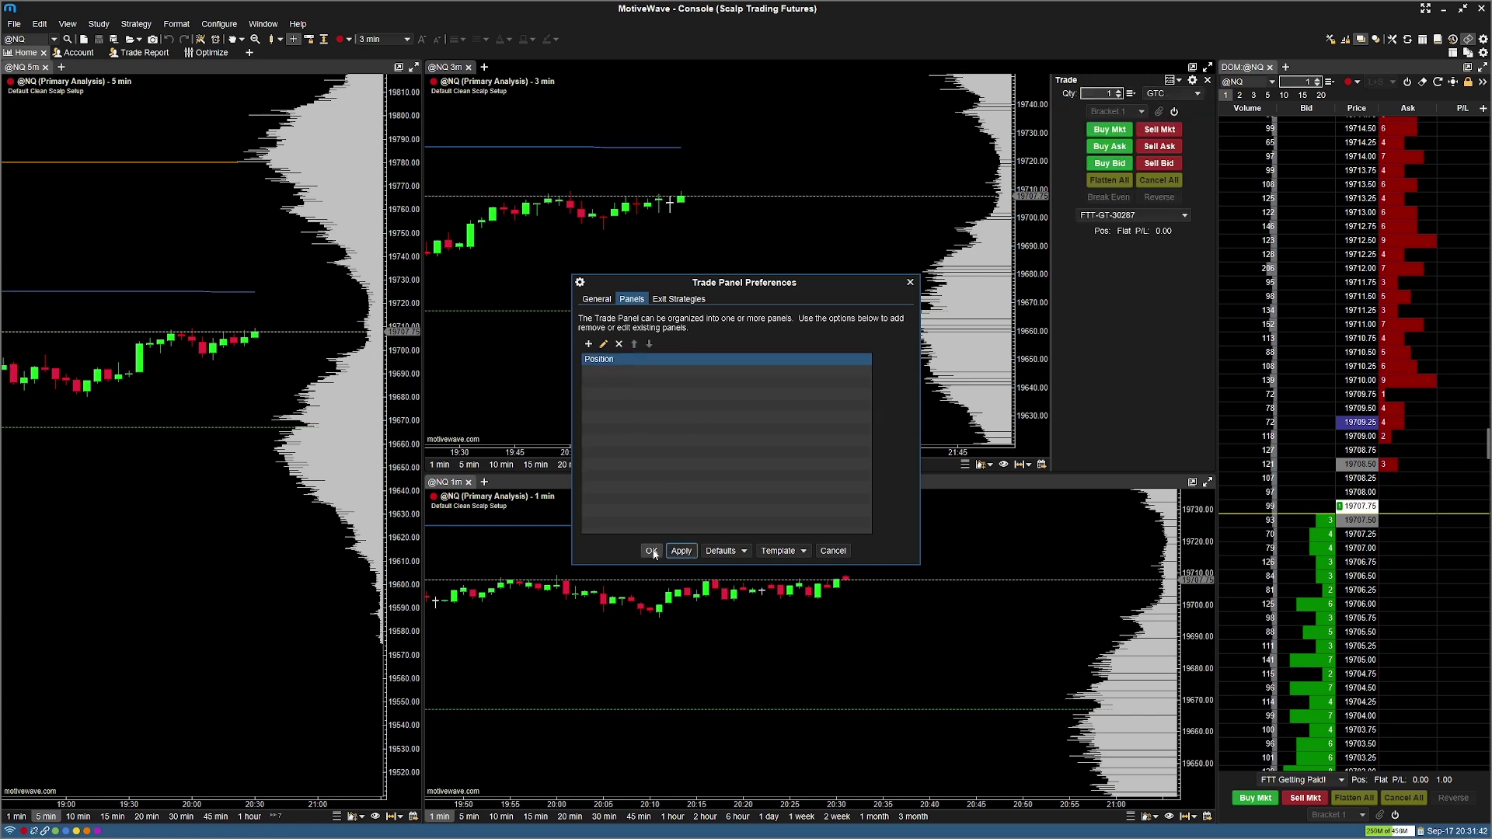
left_click(651, 551)
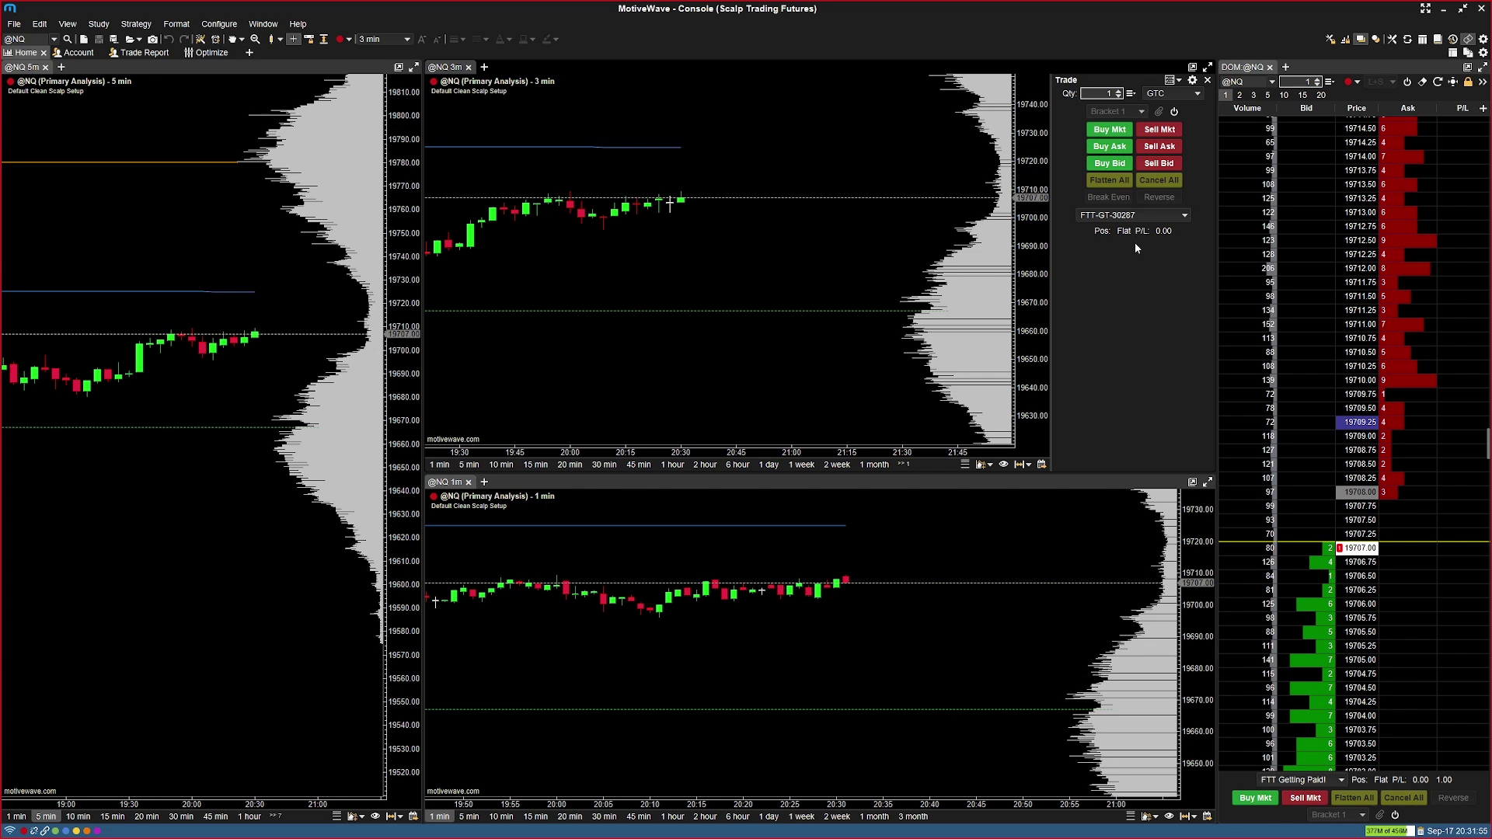
Select FTT Getting Paid! as the Trade panel's account
left_click(1117, 217)
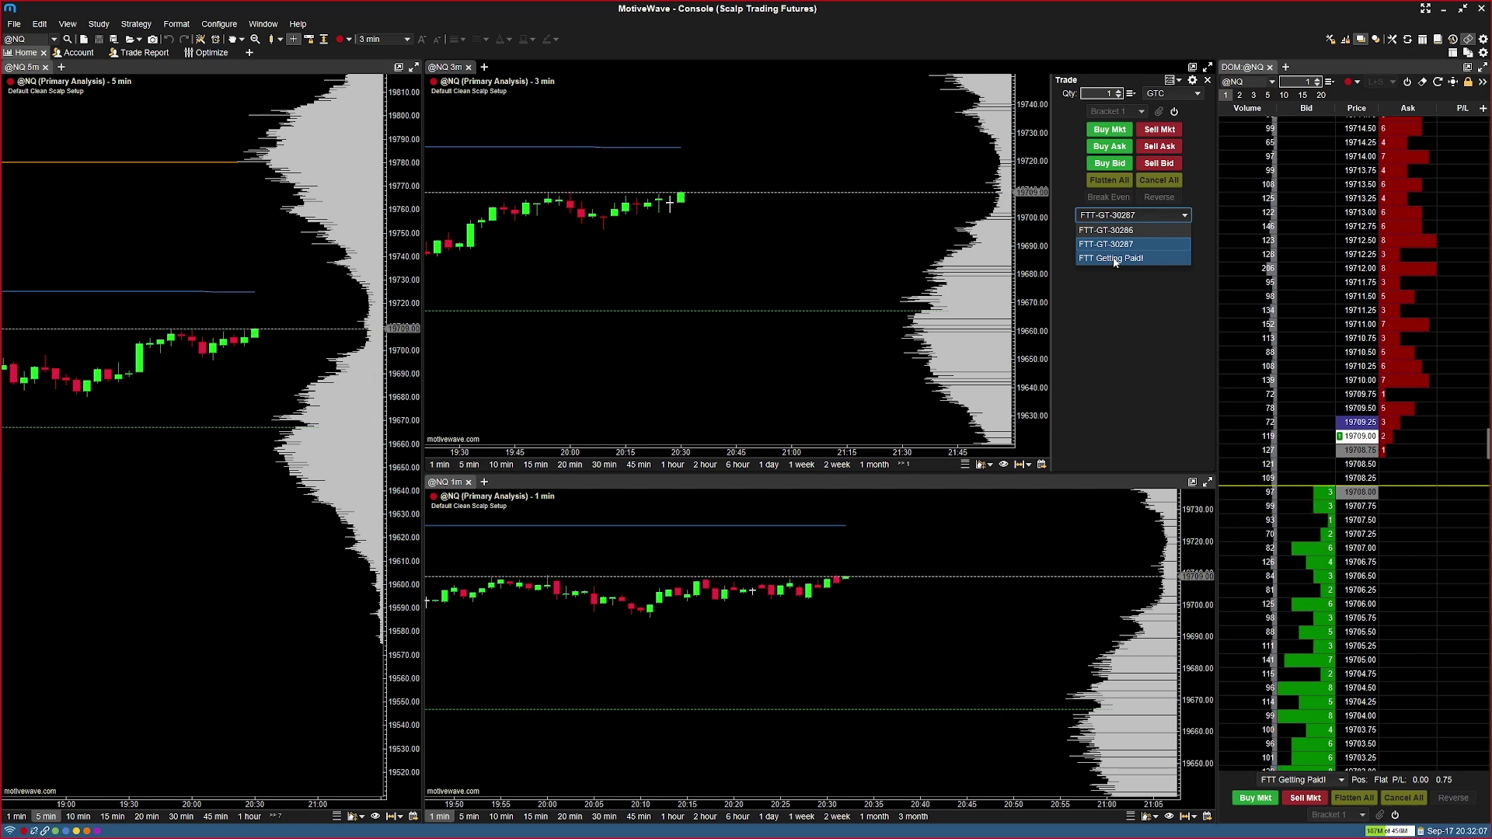
left_click(1114, 258)
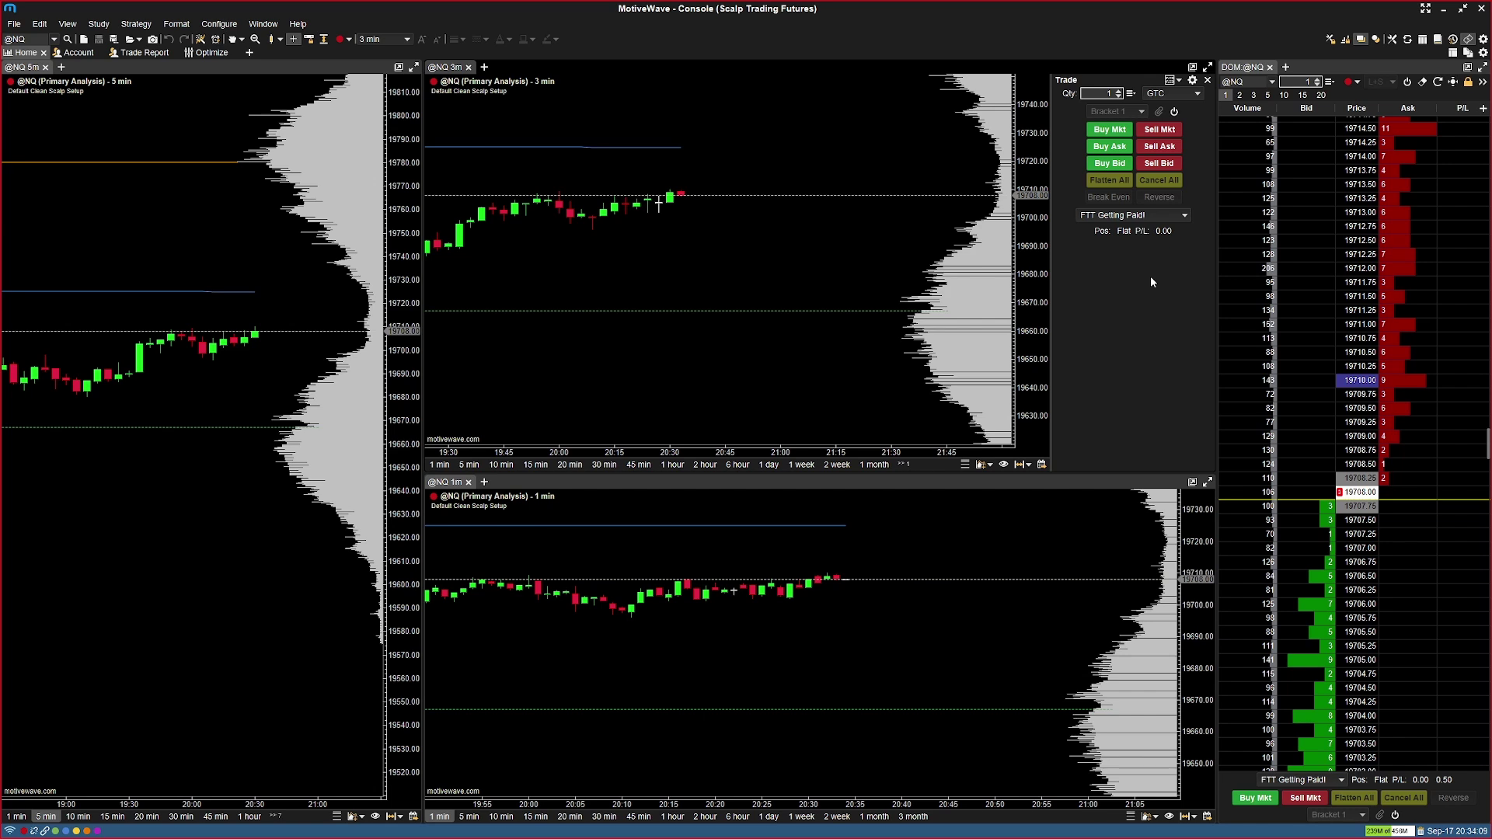
Place a buy limit order for 1 contract at 19662.50 on the 3-minute chart and cancel it
left_click_drag(812, 280, 862, 292)
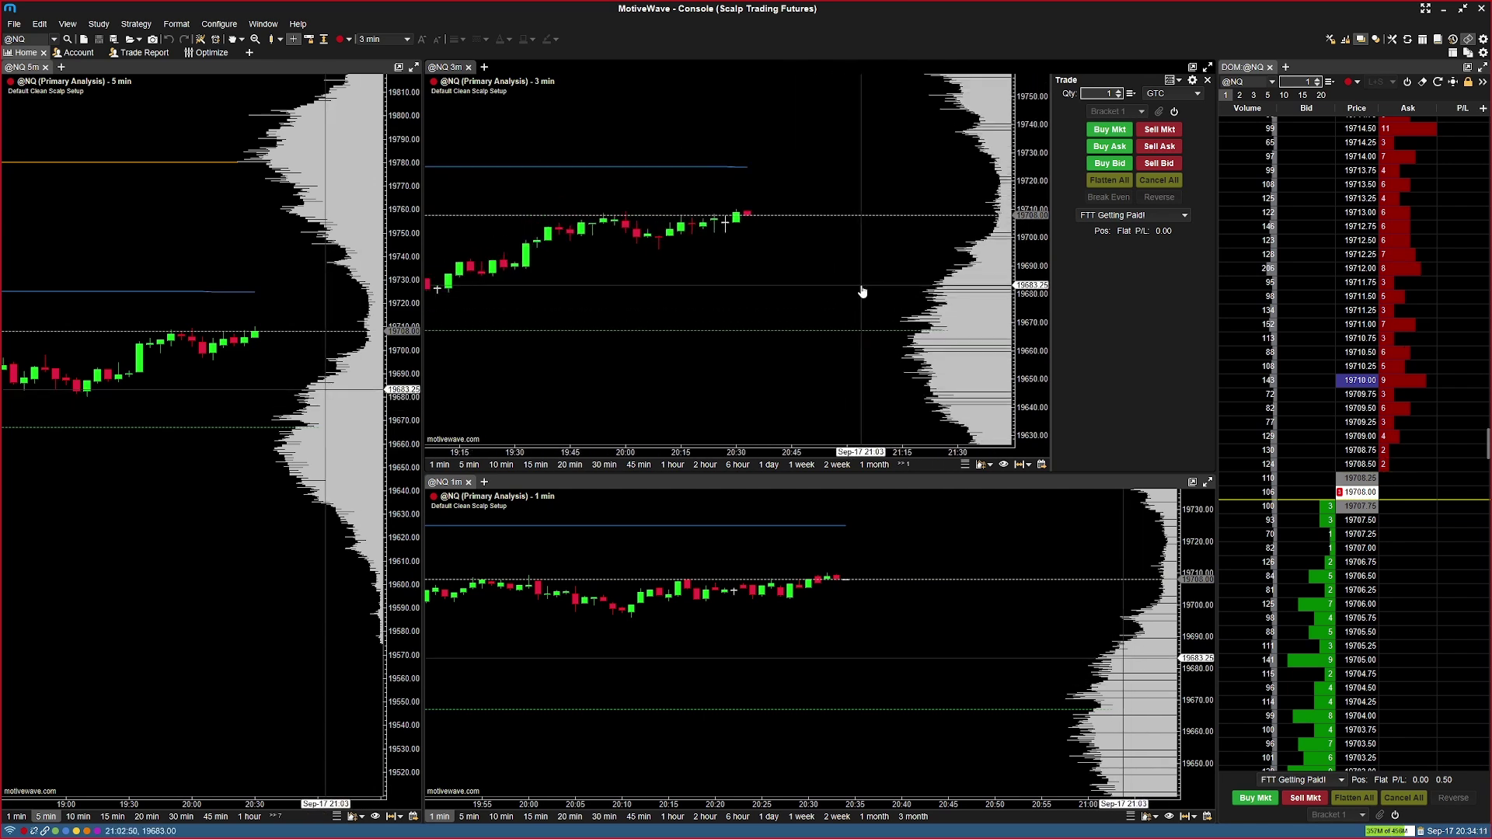
left_click(1030, 343)
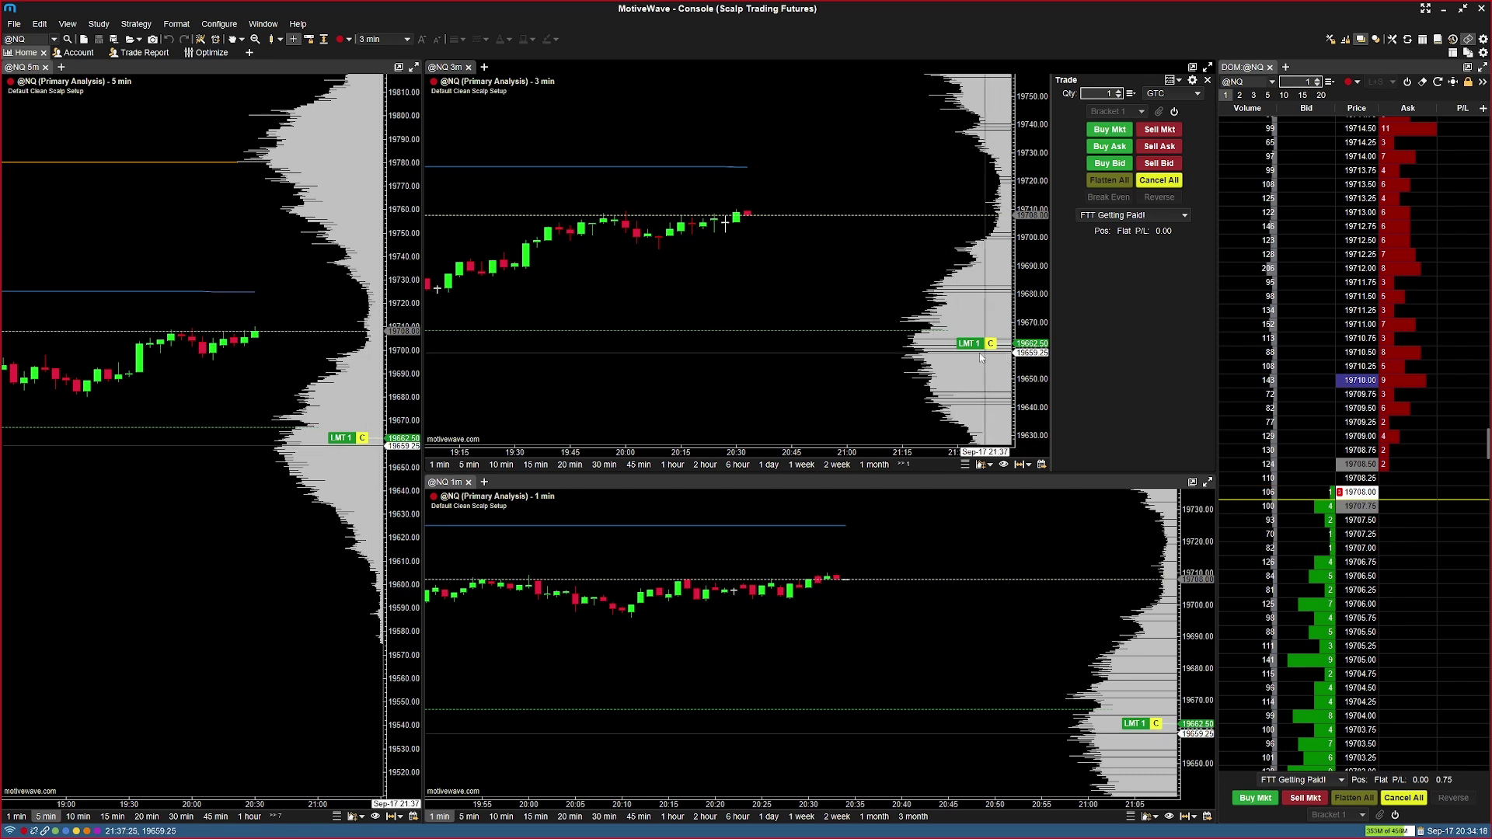
left_click_drag(973, 346, 996, 349)
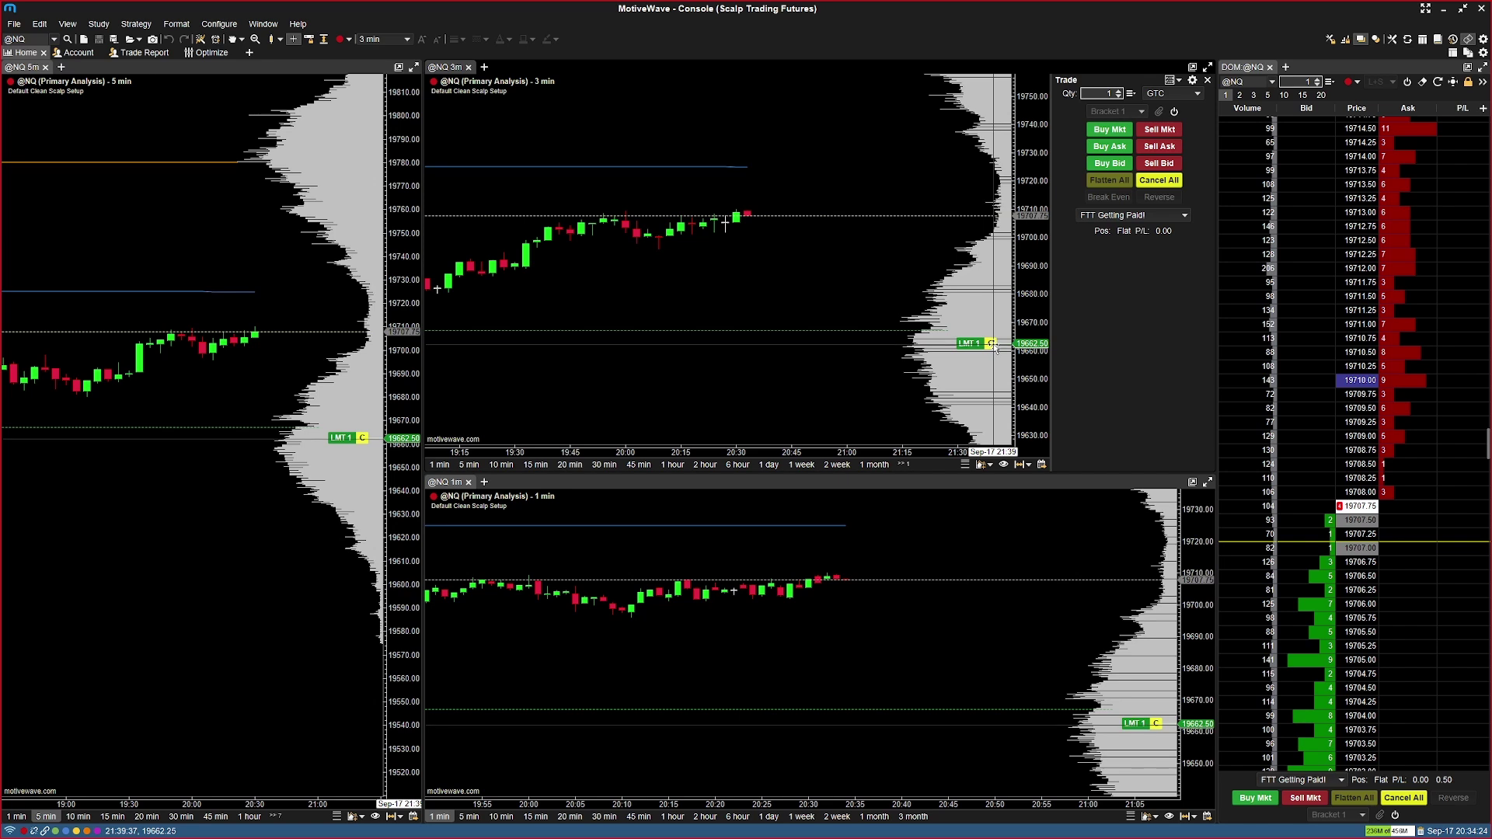
left_click(992, 343)
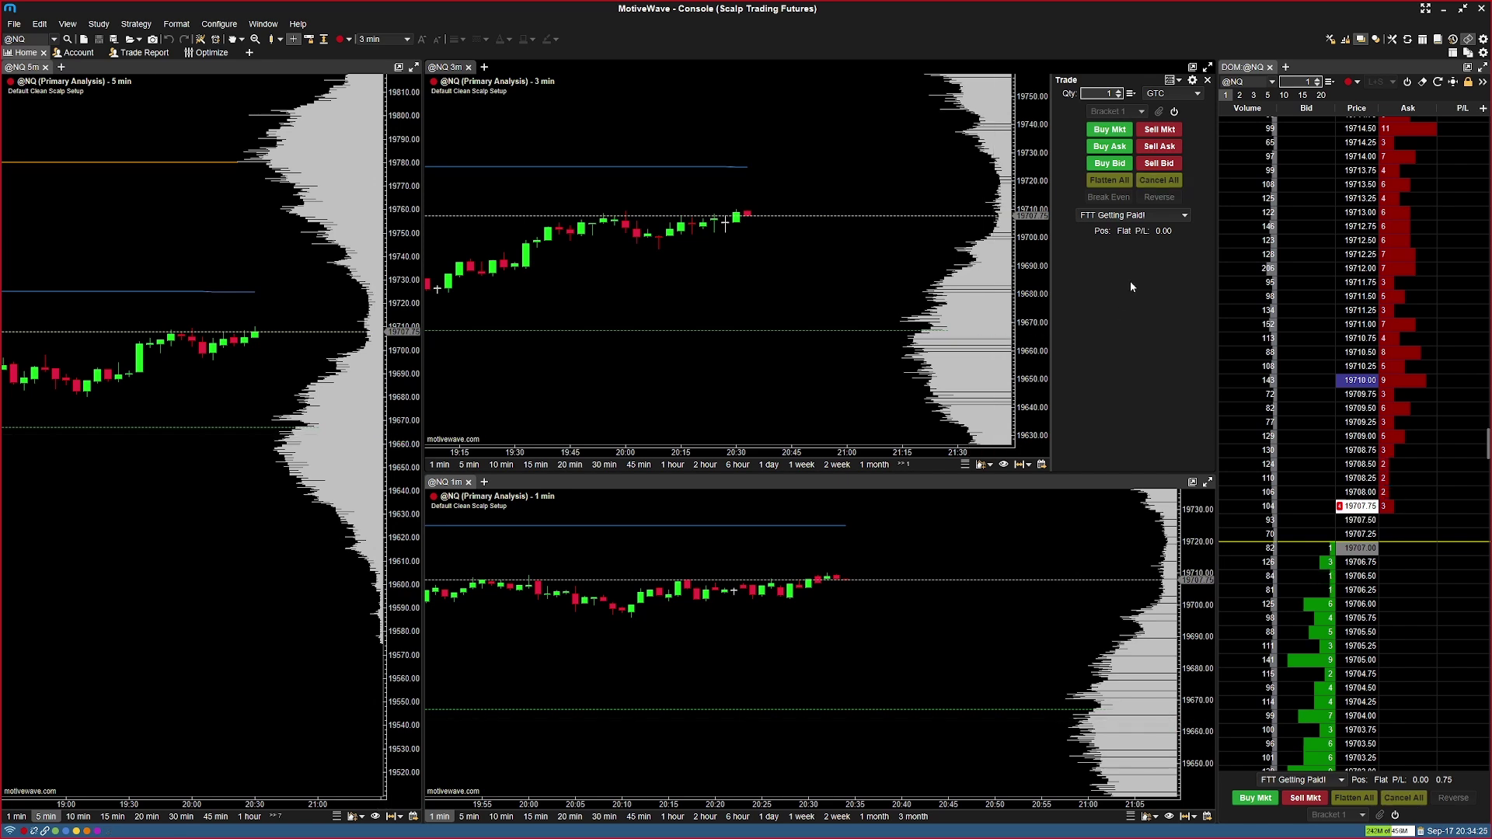
In the Trade panel's preferences, stop showing the order ticket panel when selecting an order and delete all the Bracket exit strategies
left_click(1193, 82)
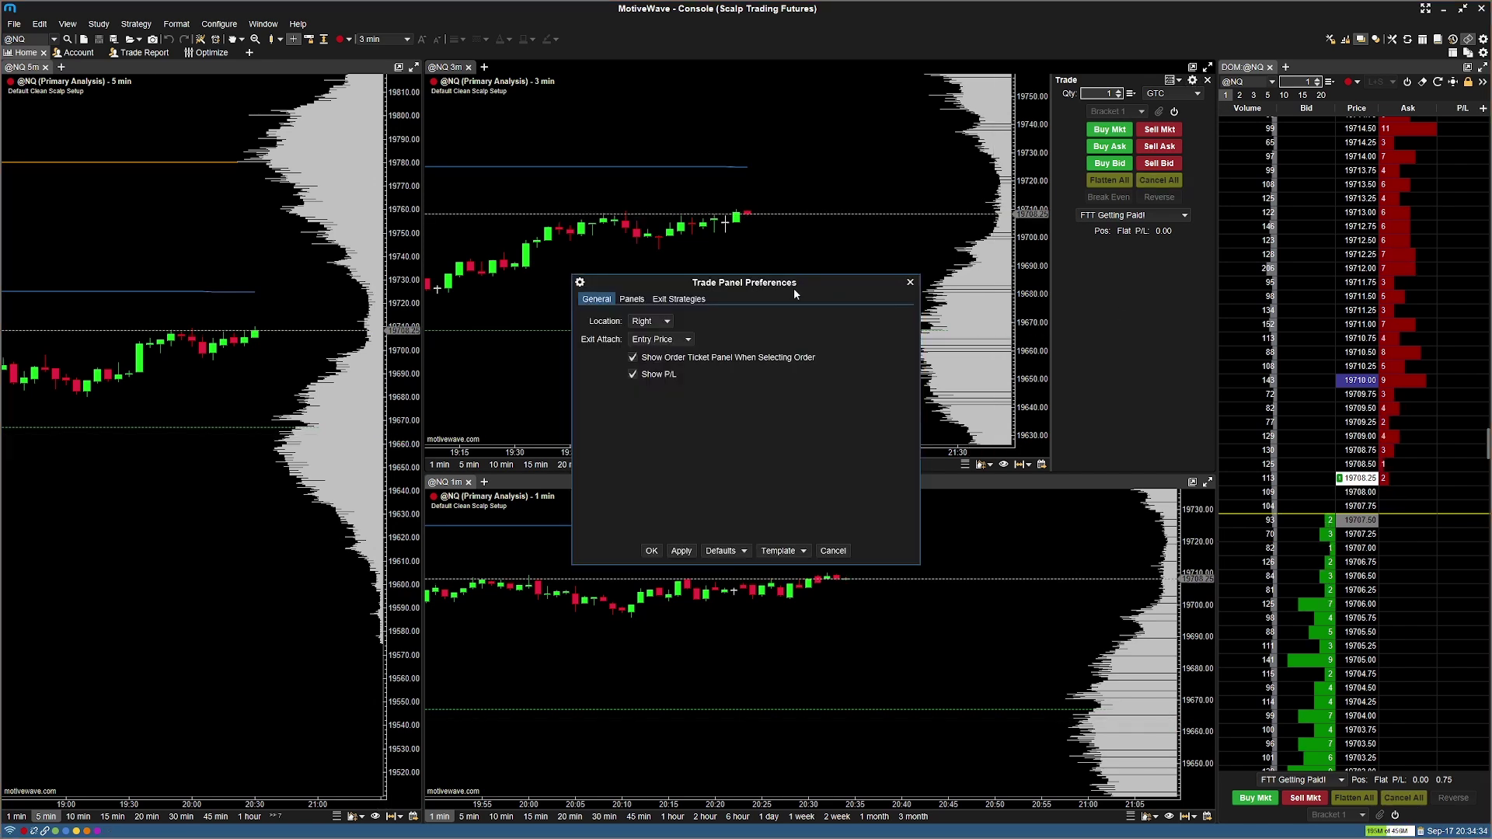
left_click(633, 358)
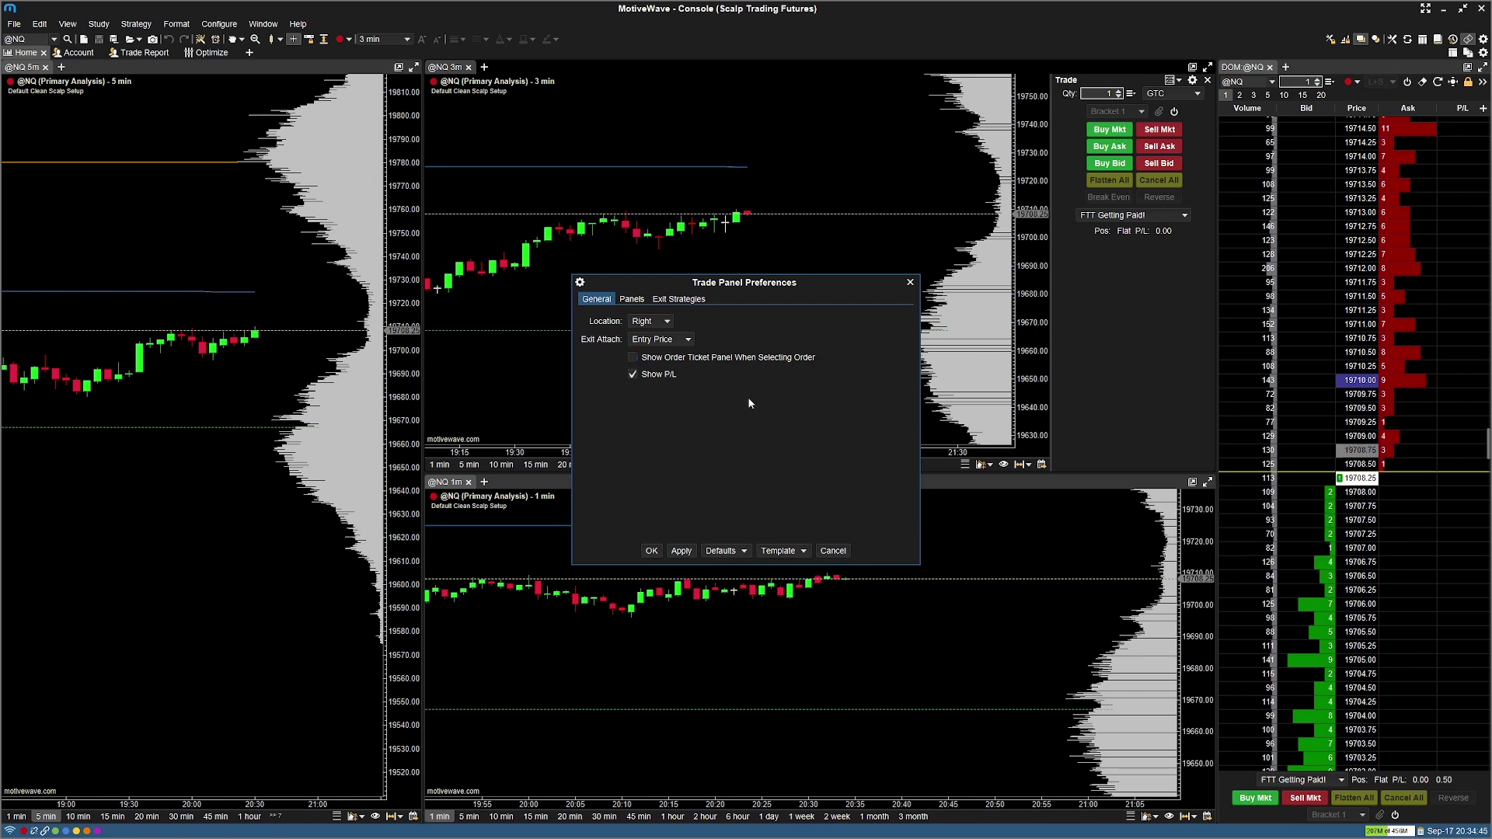
left_click(684, 301)
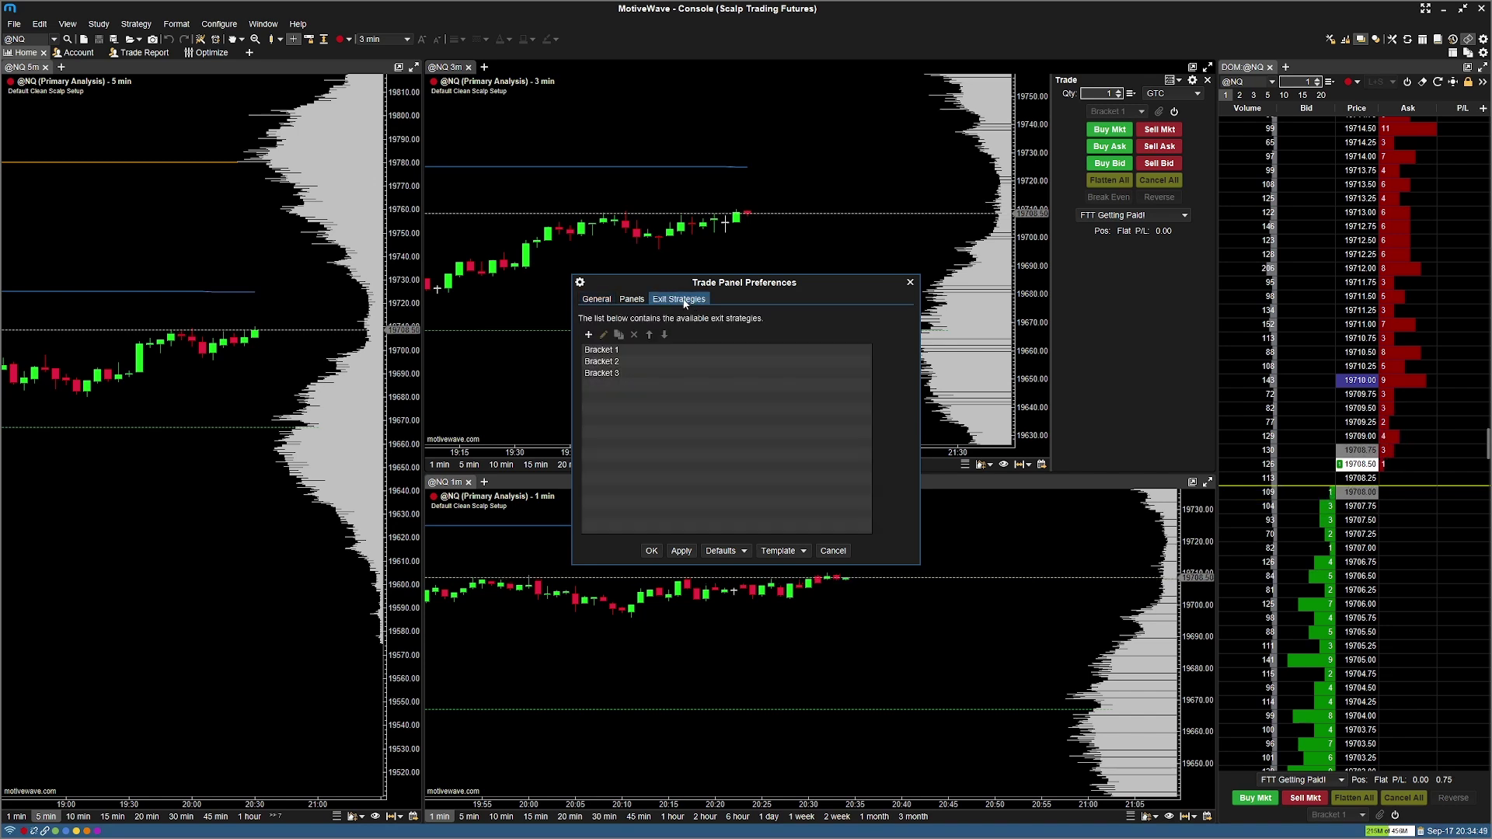
left_click(628, 351)
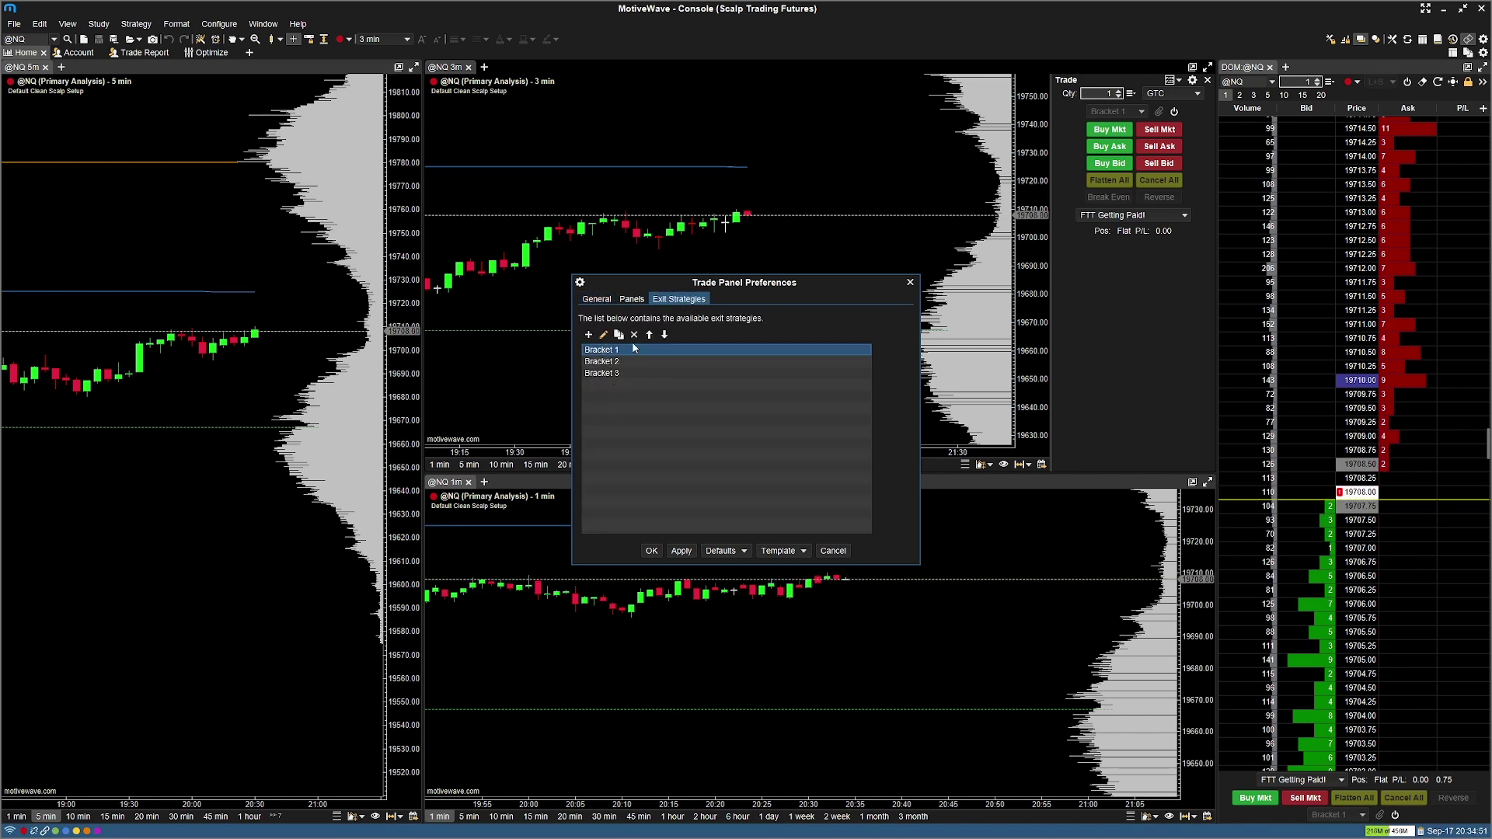
left_click(634, 334)
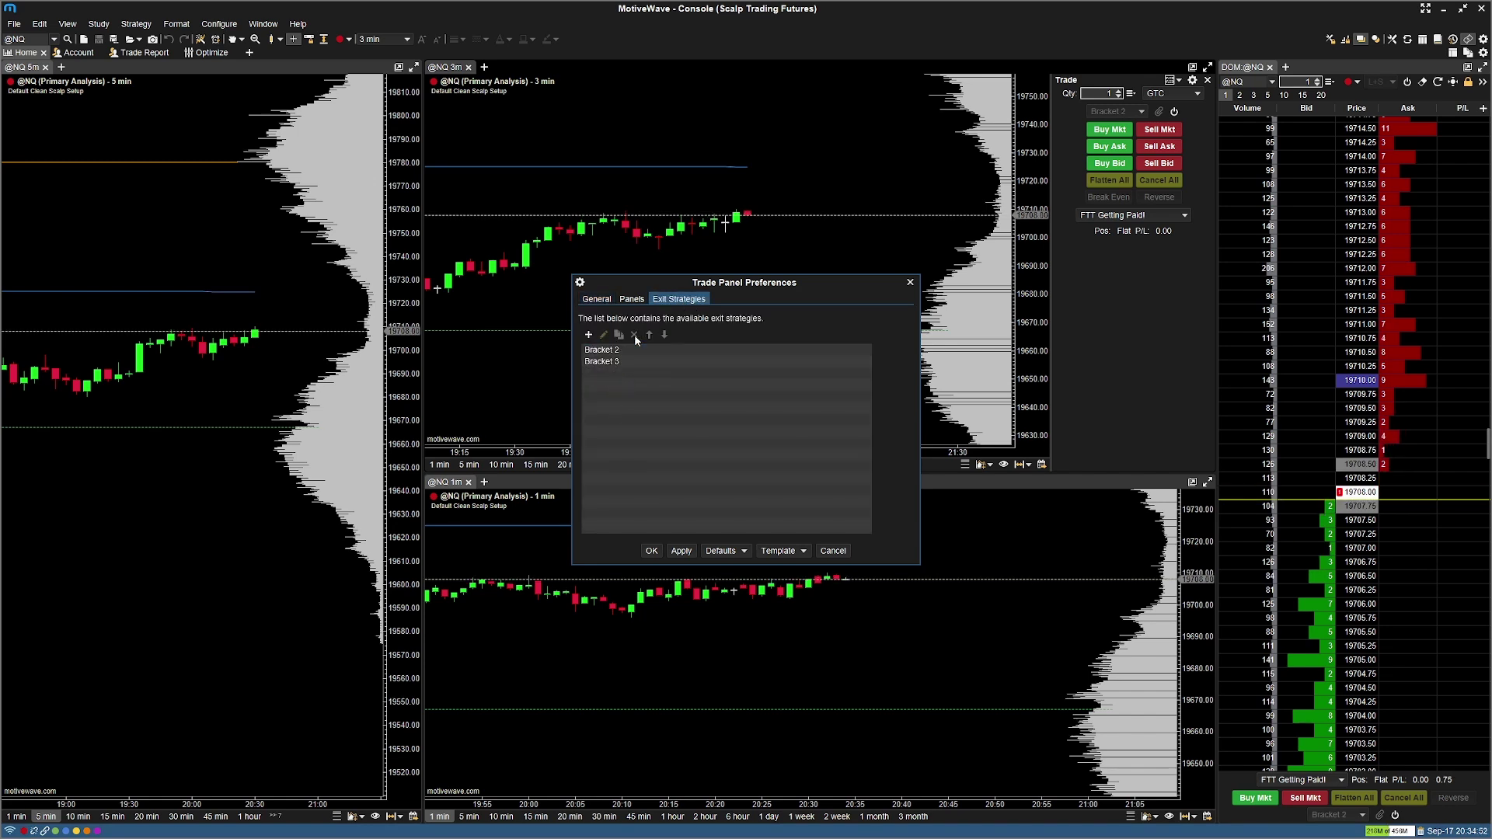
Add an exit strategy named 10 Points Scalp and remove its second and third steps
left_click(588, 335)
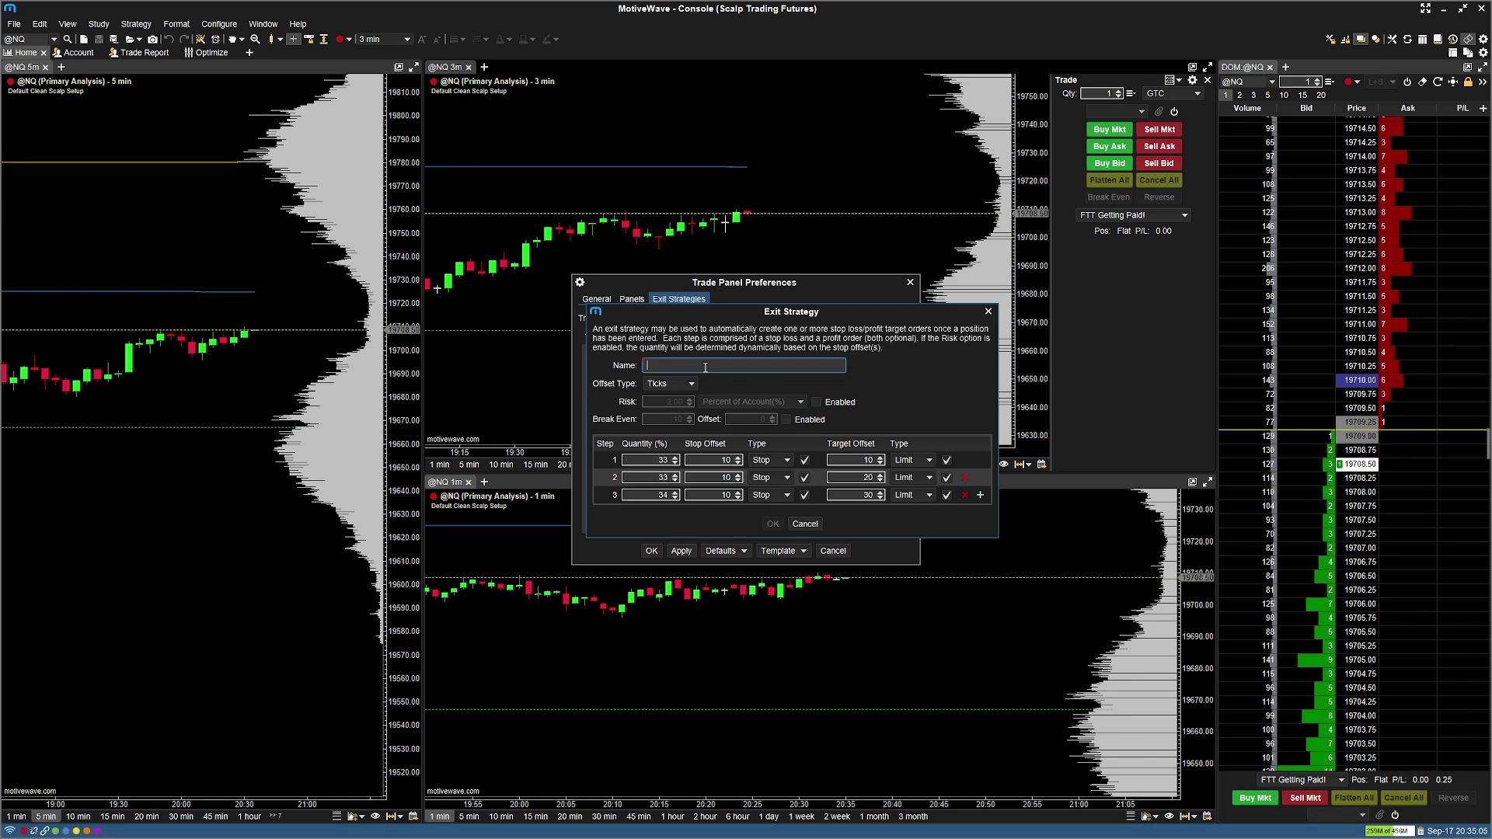
type("10 Points Scalp")
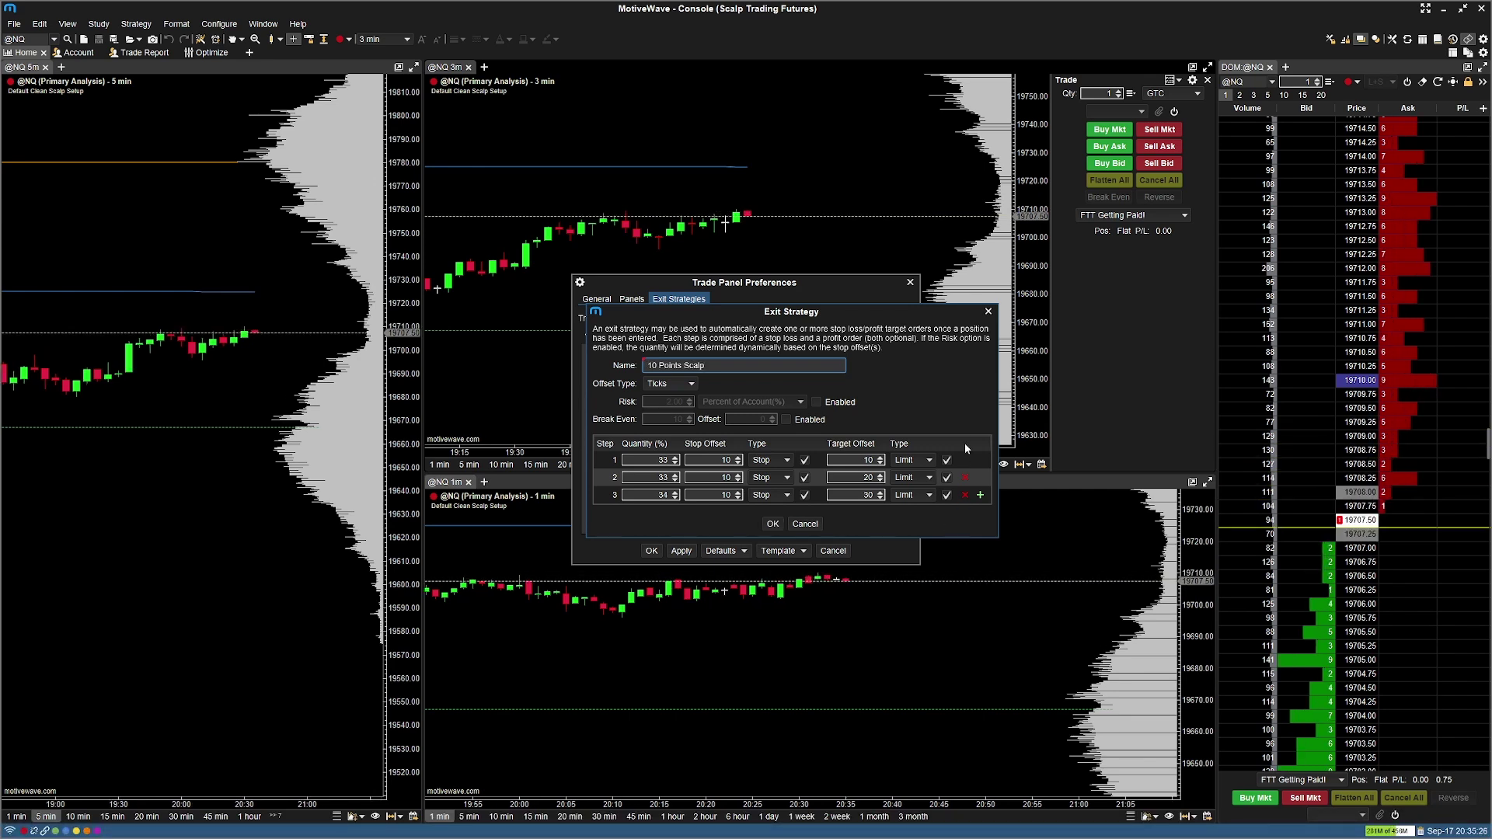
left_click(965, 495)
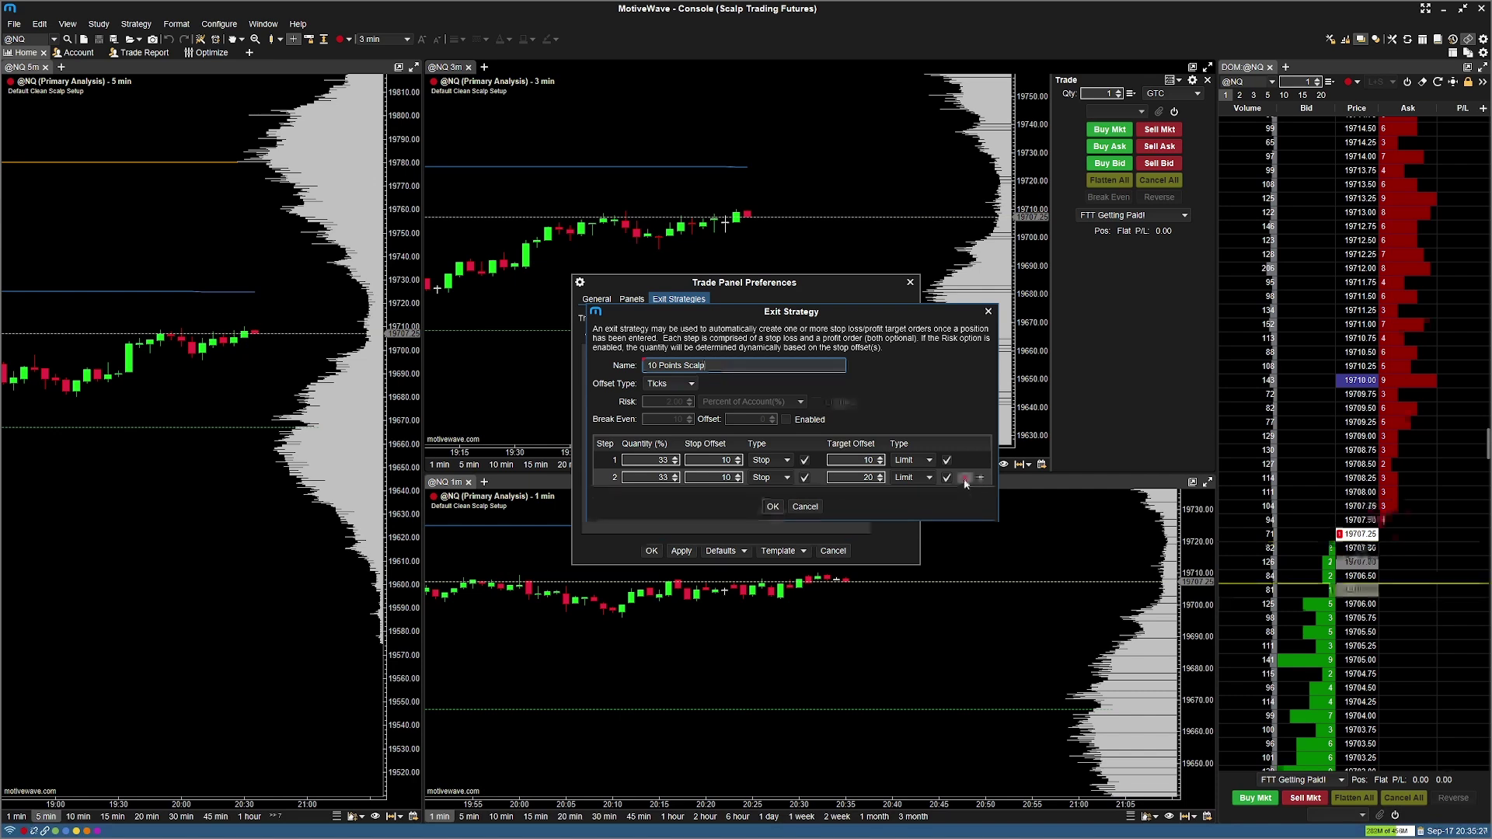
left_click(965, 479)
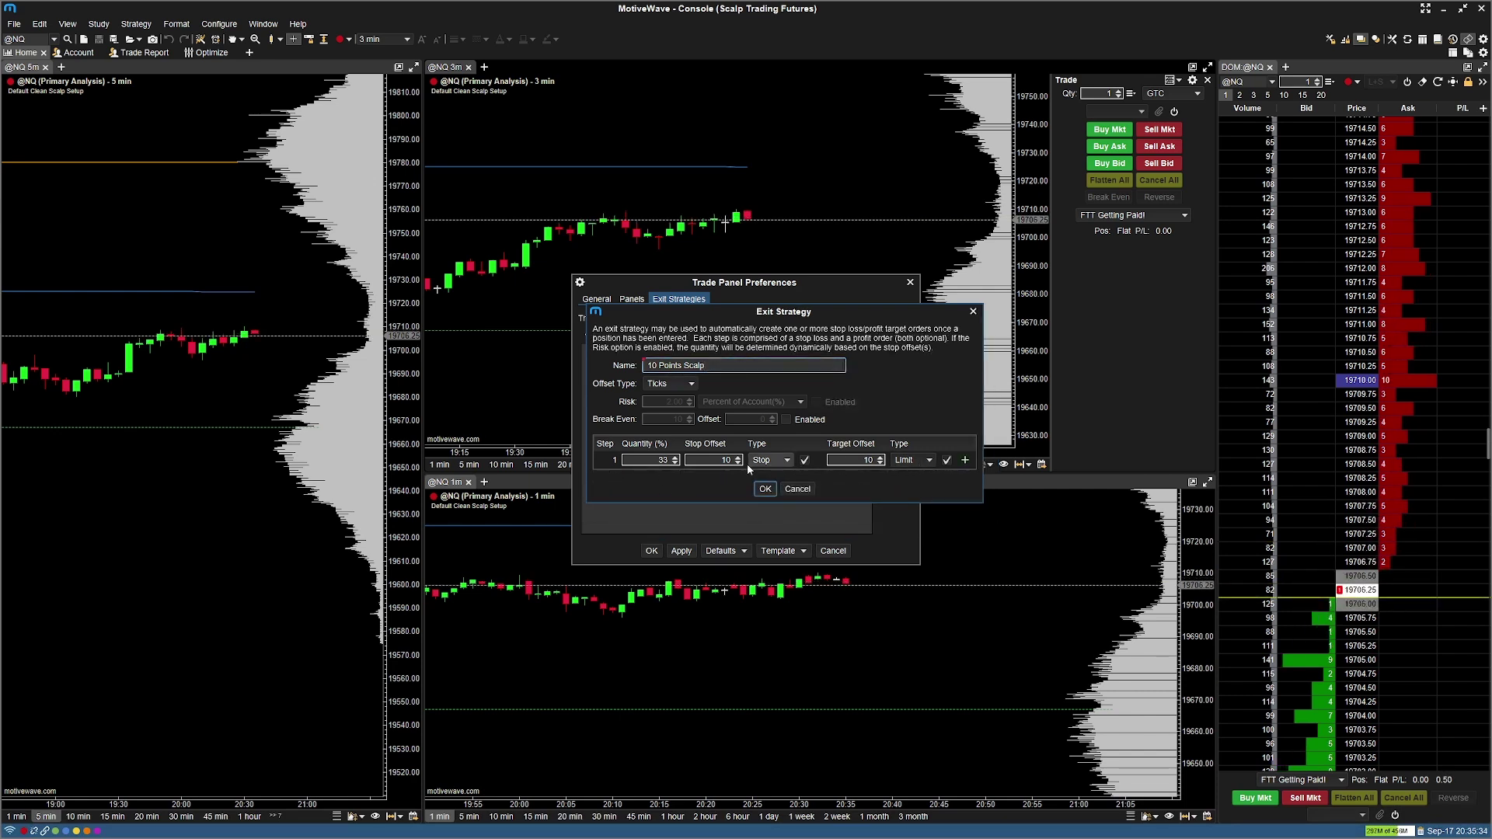
Set the strategy's single step to 100% quantity, a 120-tick stop offset and a 40-tick target offset, and save the Trade panel preferences
double_click(661, 460)
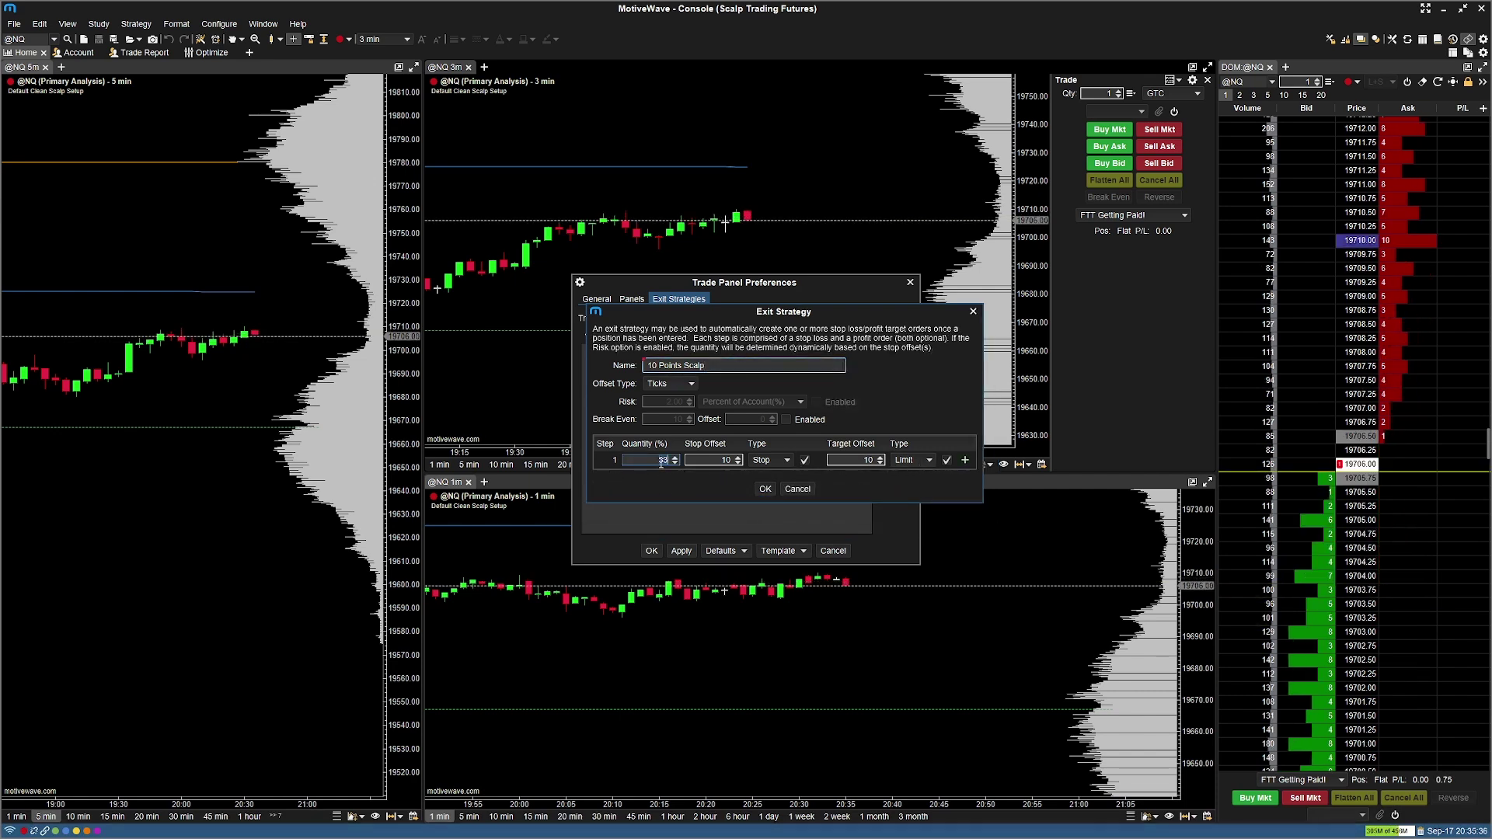
type("100")
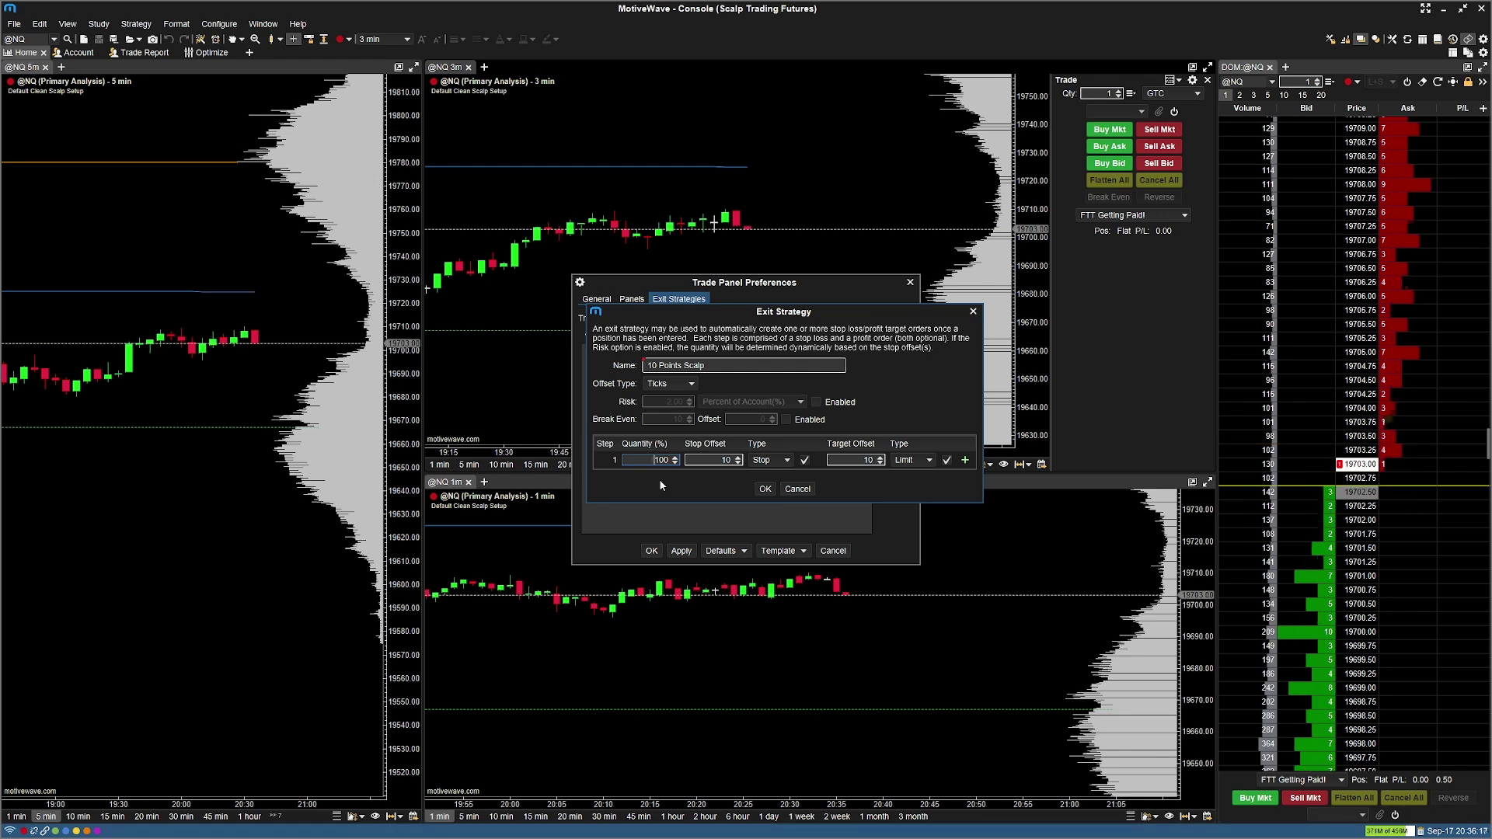
left_click(716, 460)
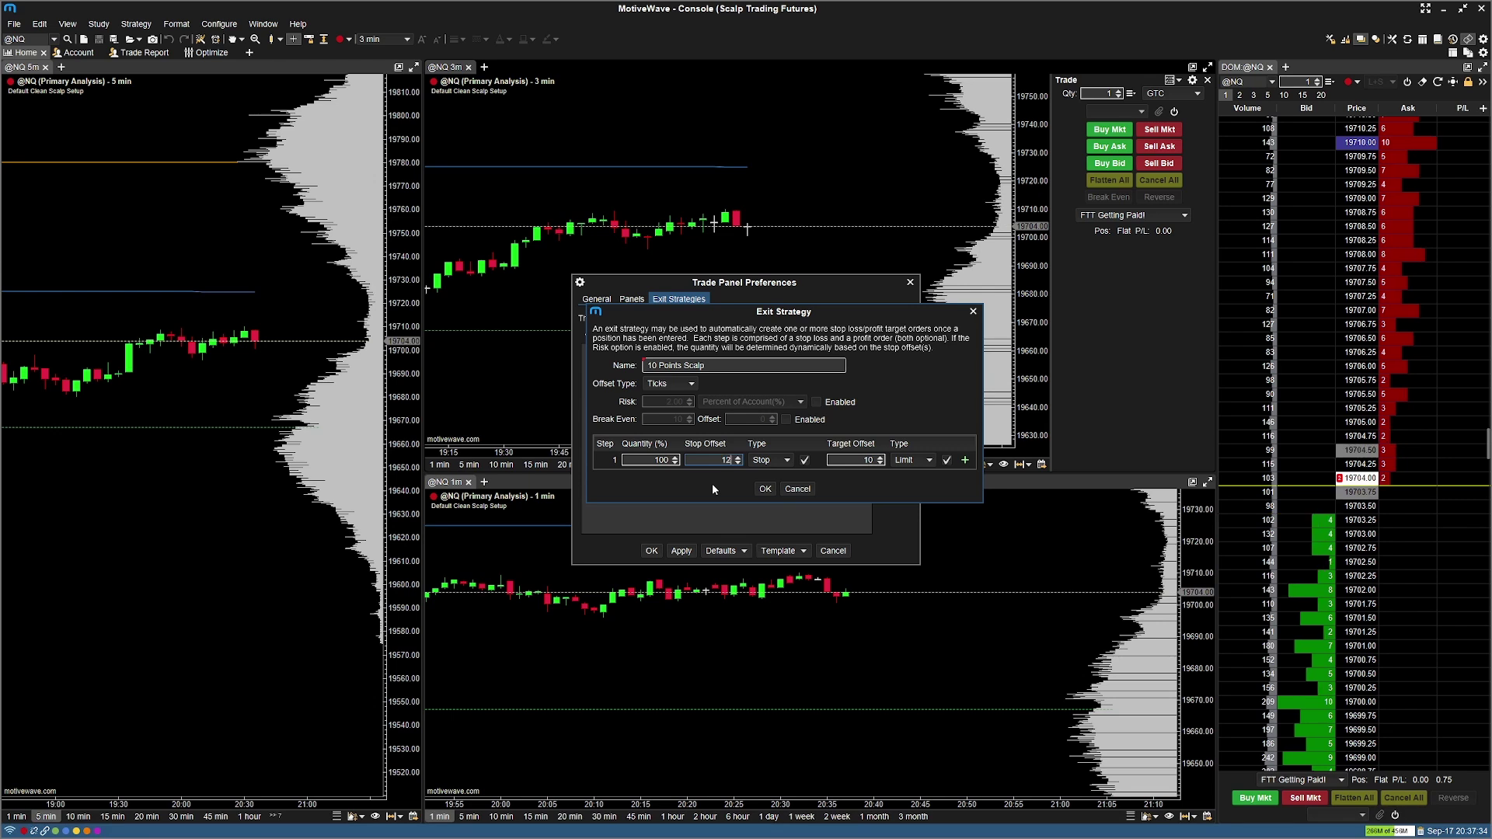
type("120")
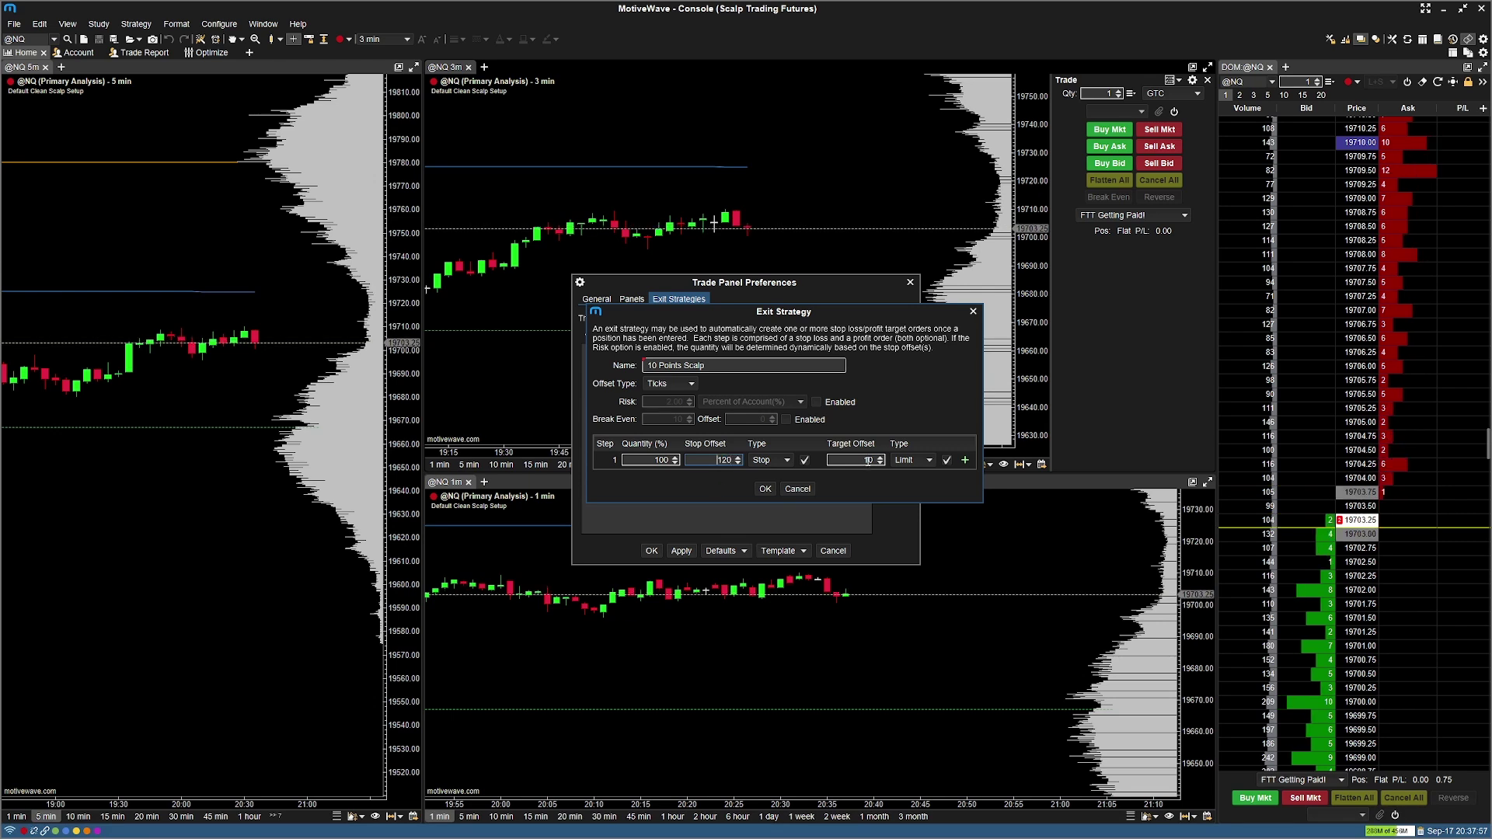
double_click(868, 460)
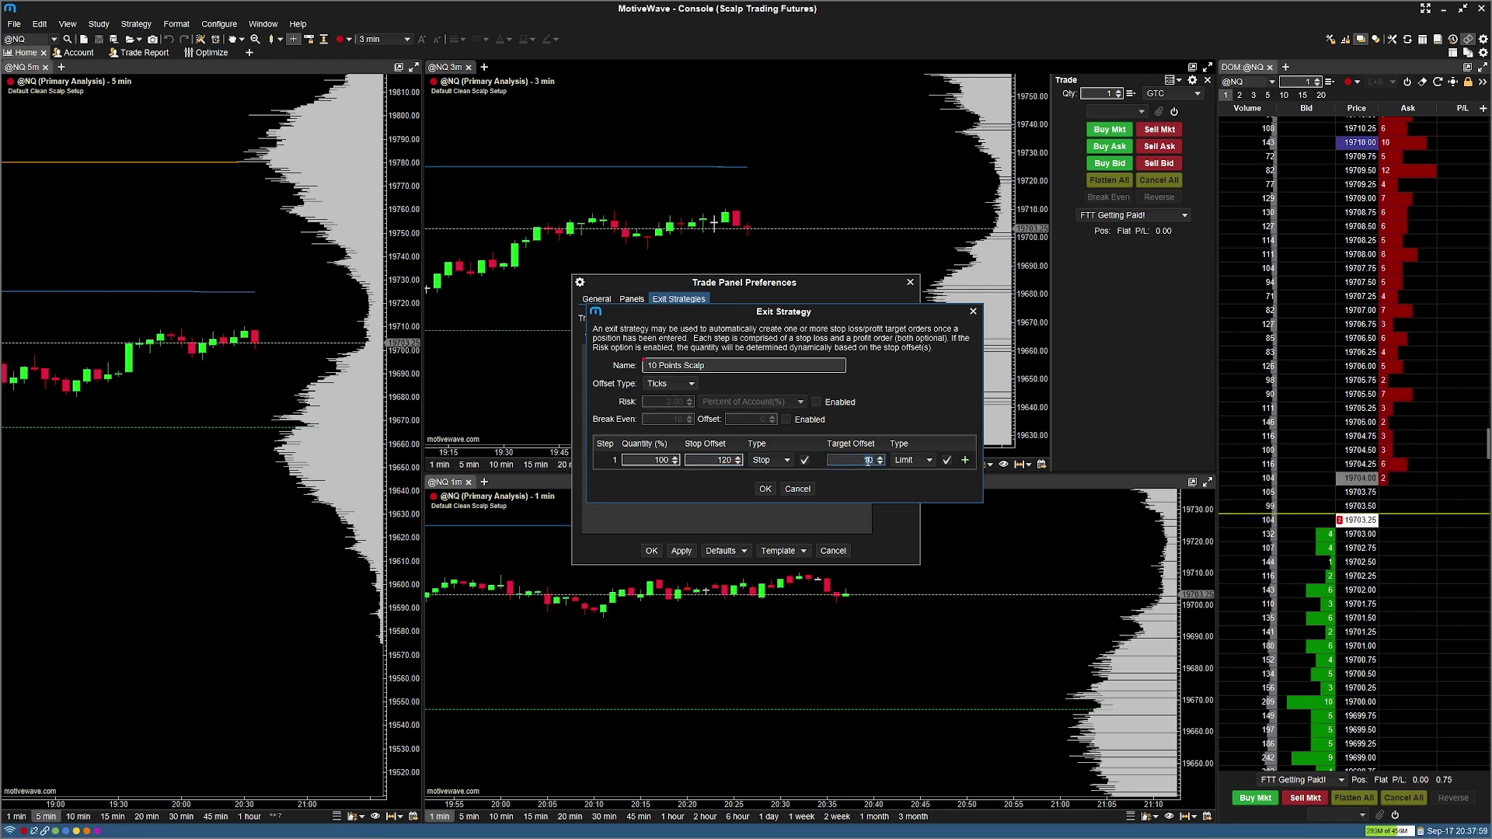
type("40")
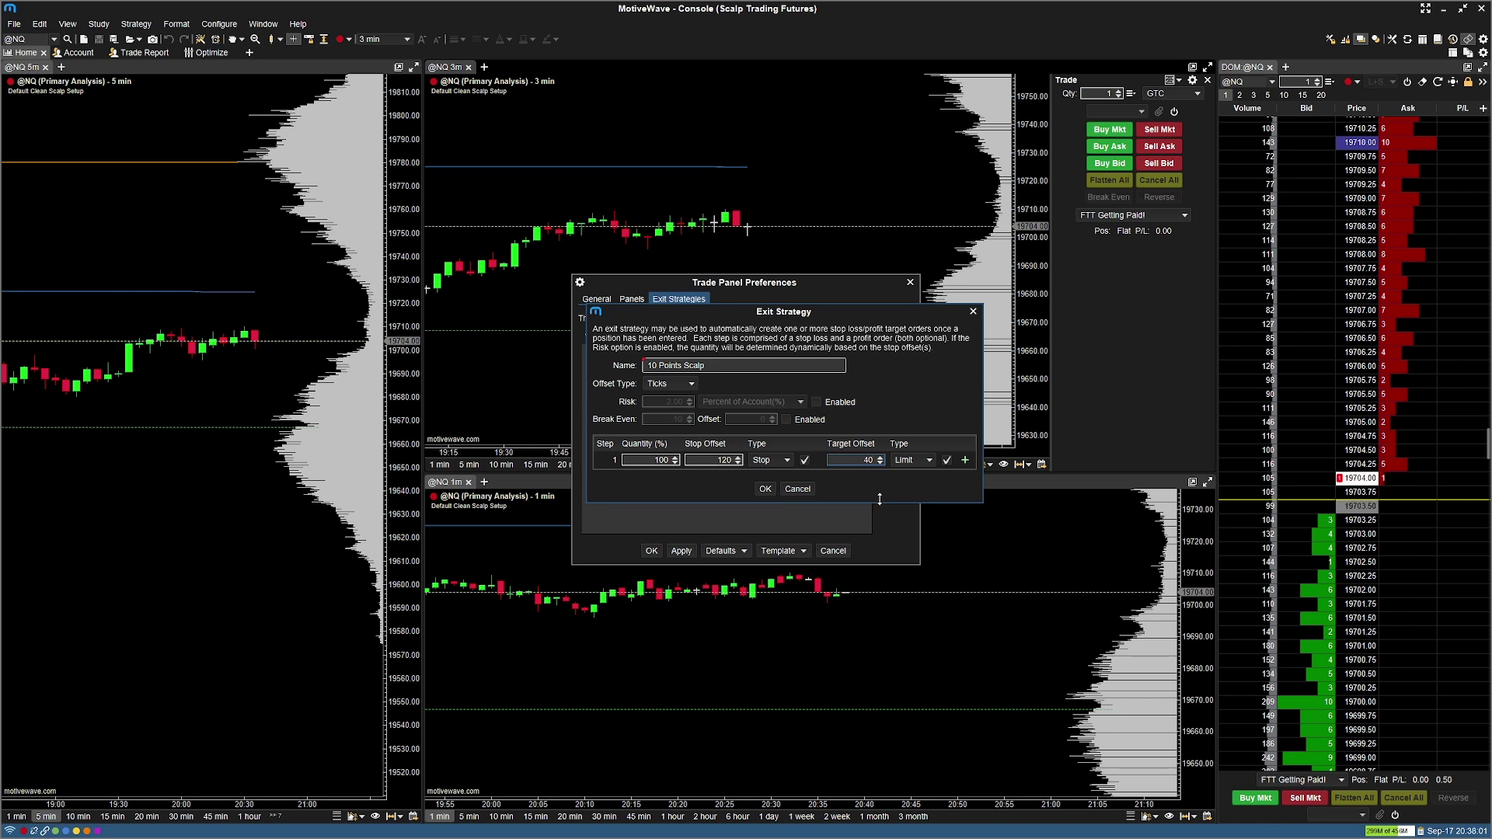
left_click(765, 489)
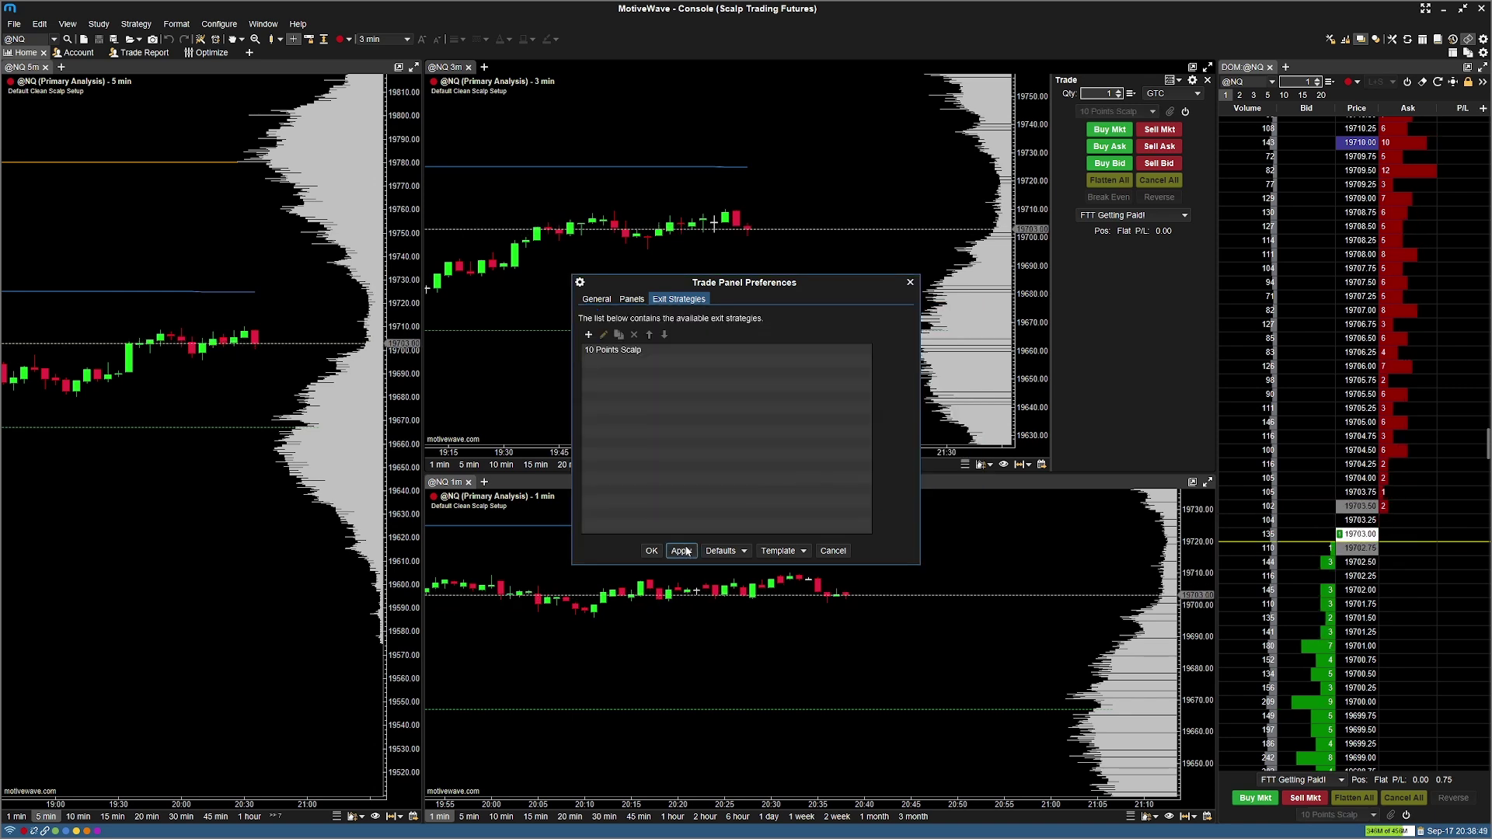
left_click(651, 551)
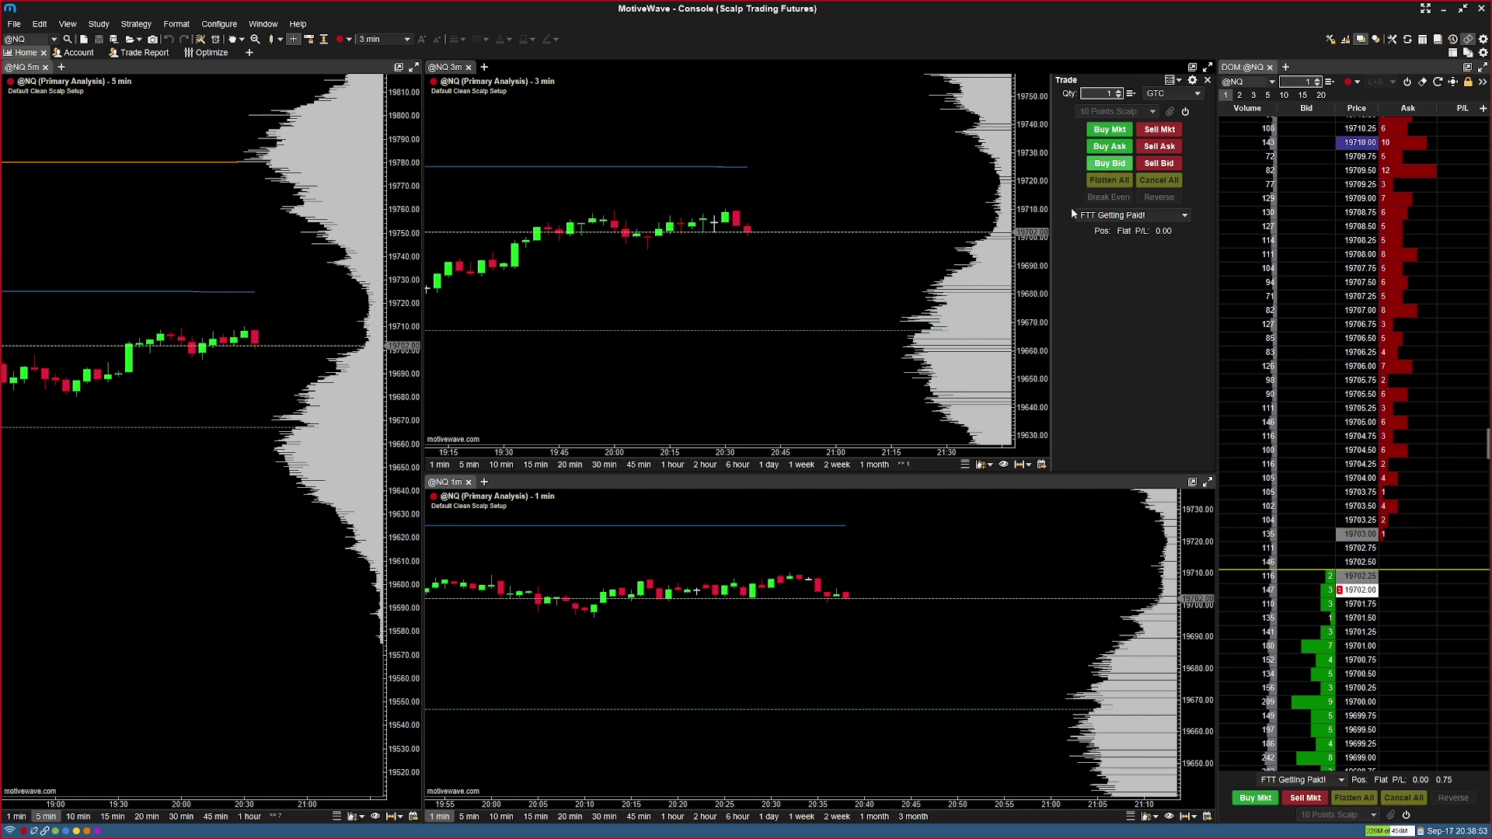
Activate exit strategies in the Trade panel and select 10 Points Scalp
left_click(1186, 112)
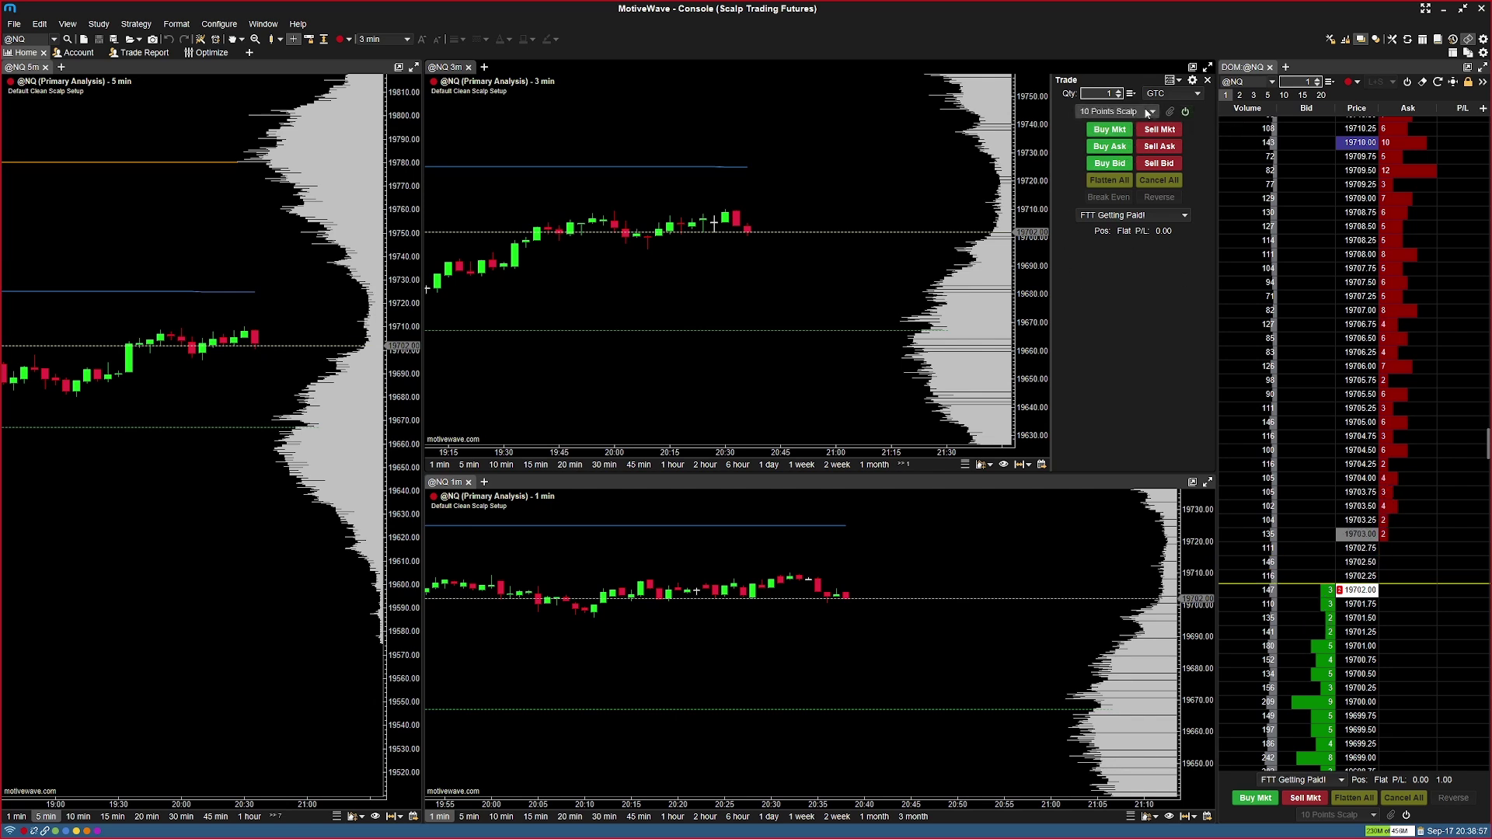
left_click(1126, 111)
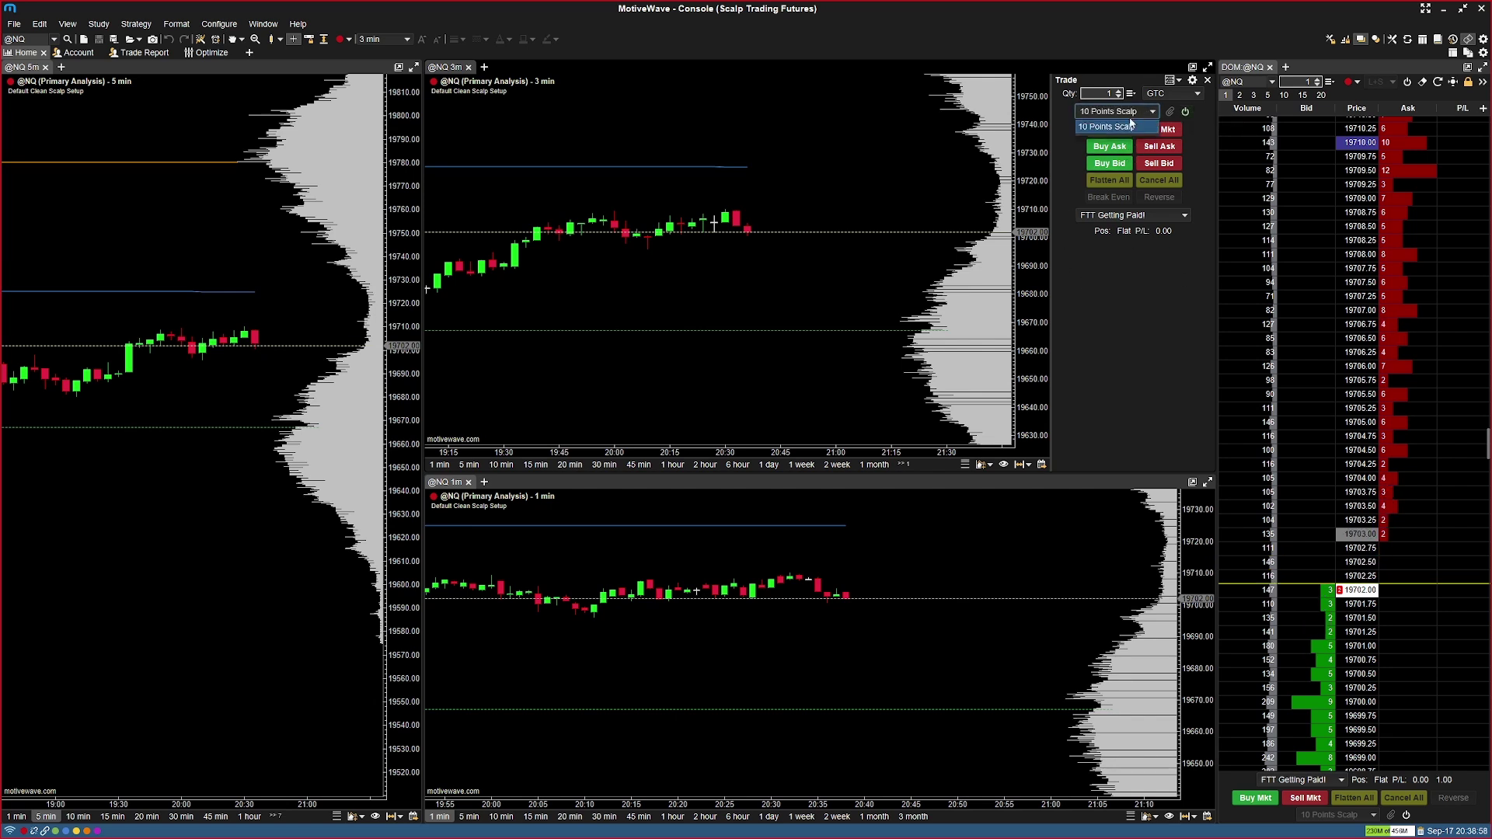
left_click(1090, 129)
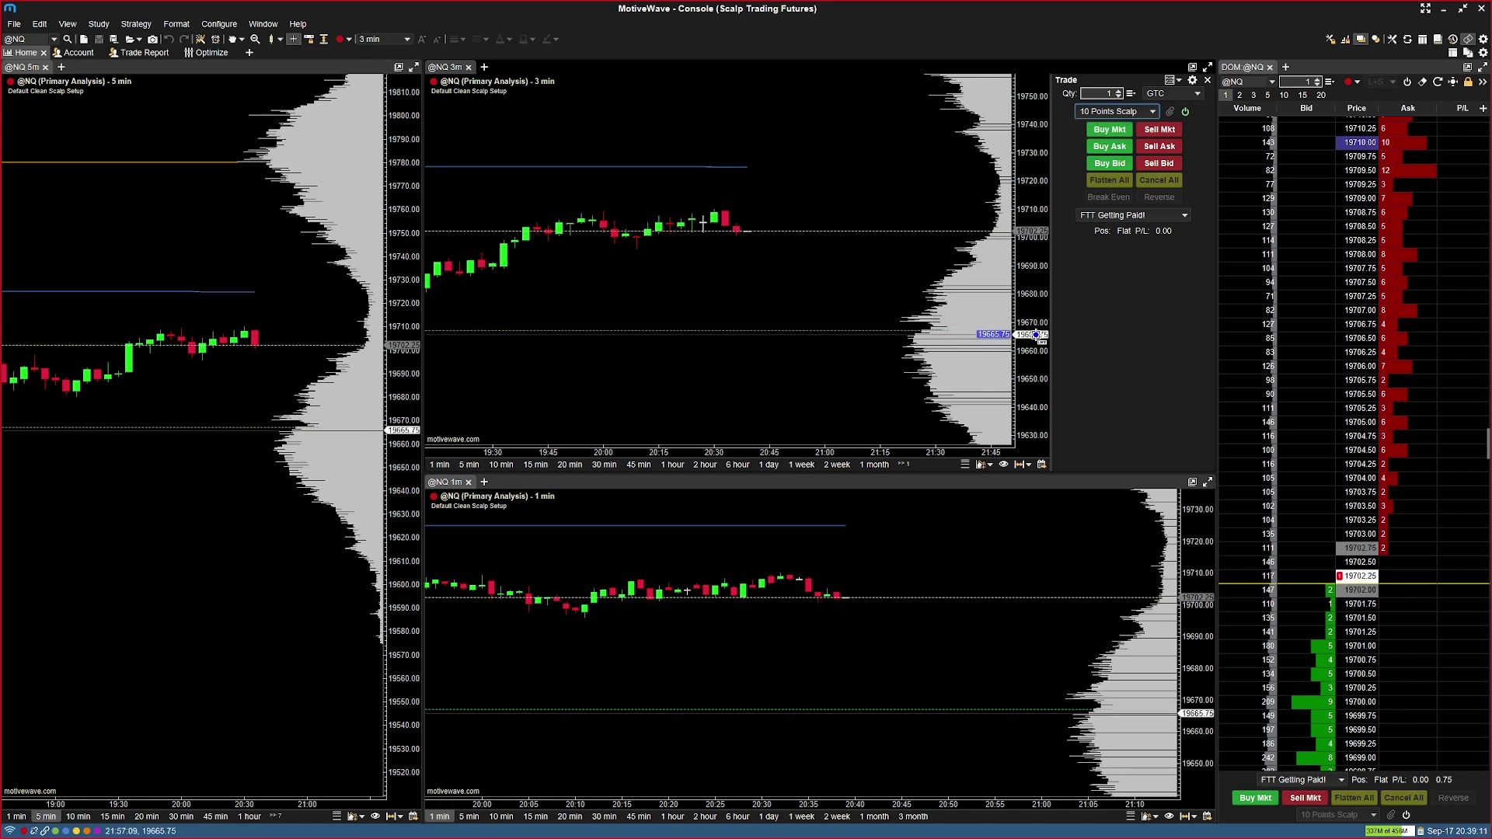
Place a buy limit order for 1 contract at 19665.75 on the 3-minute chart and raise its profit target to 19717.00
left_click(1036, 334)
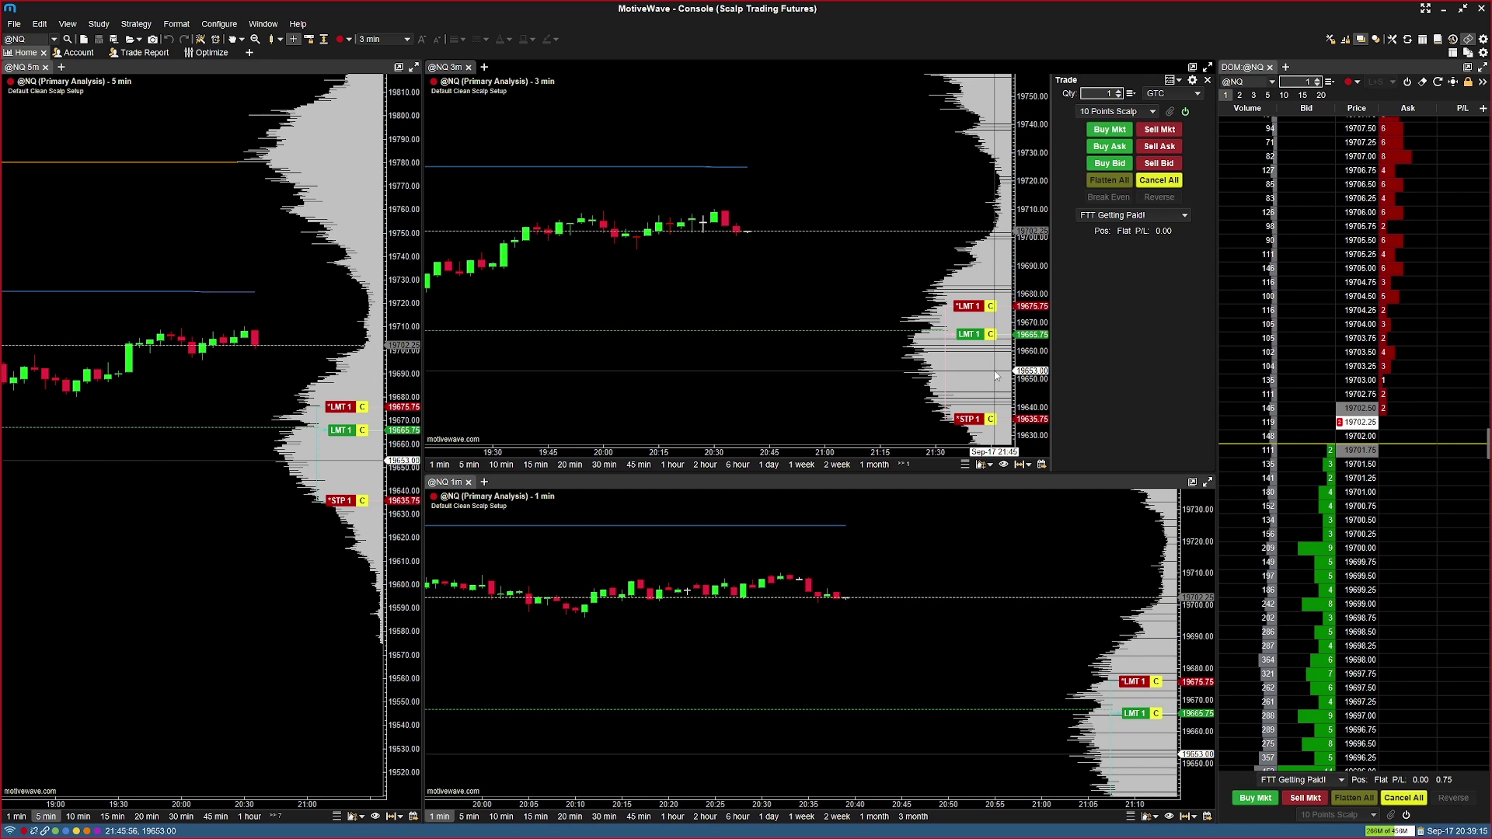
mouse_move(978, 302)
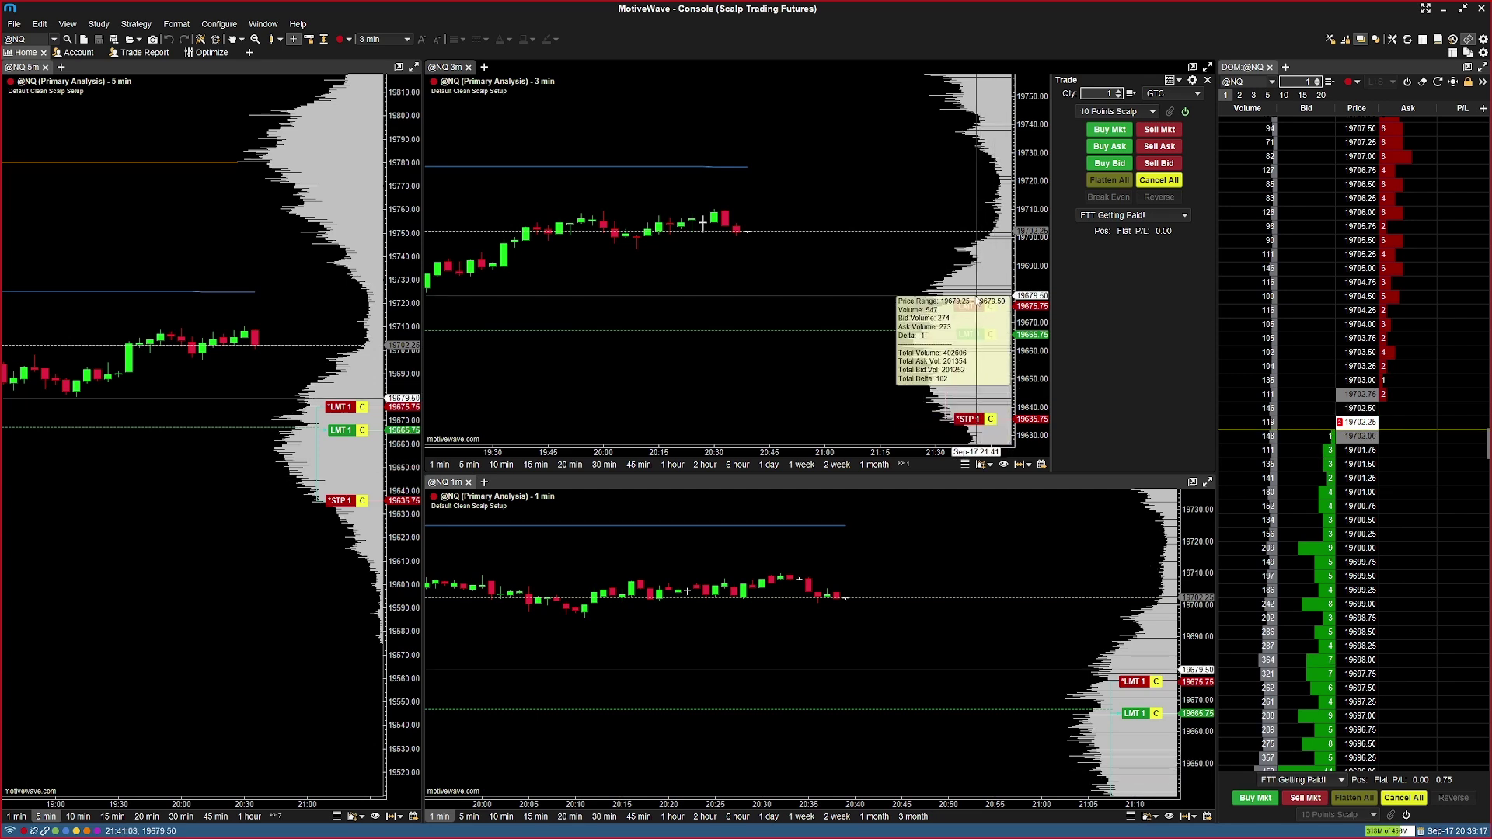
left_click_drag(977, 303, 978, 189)
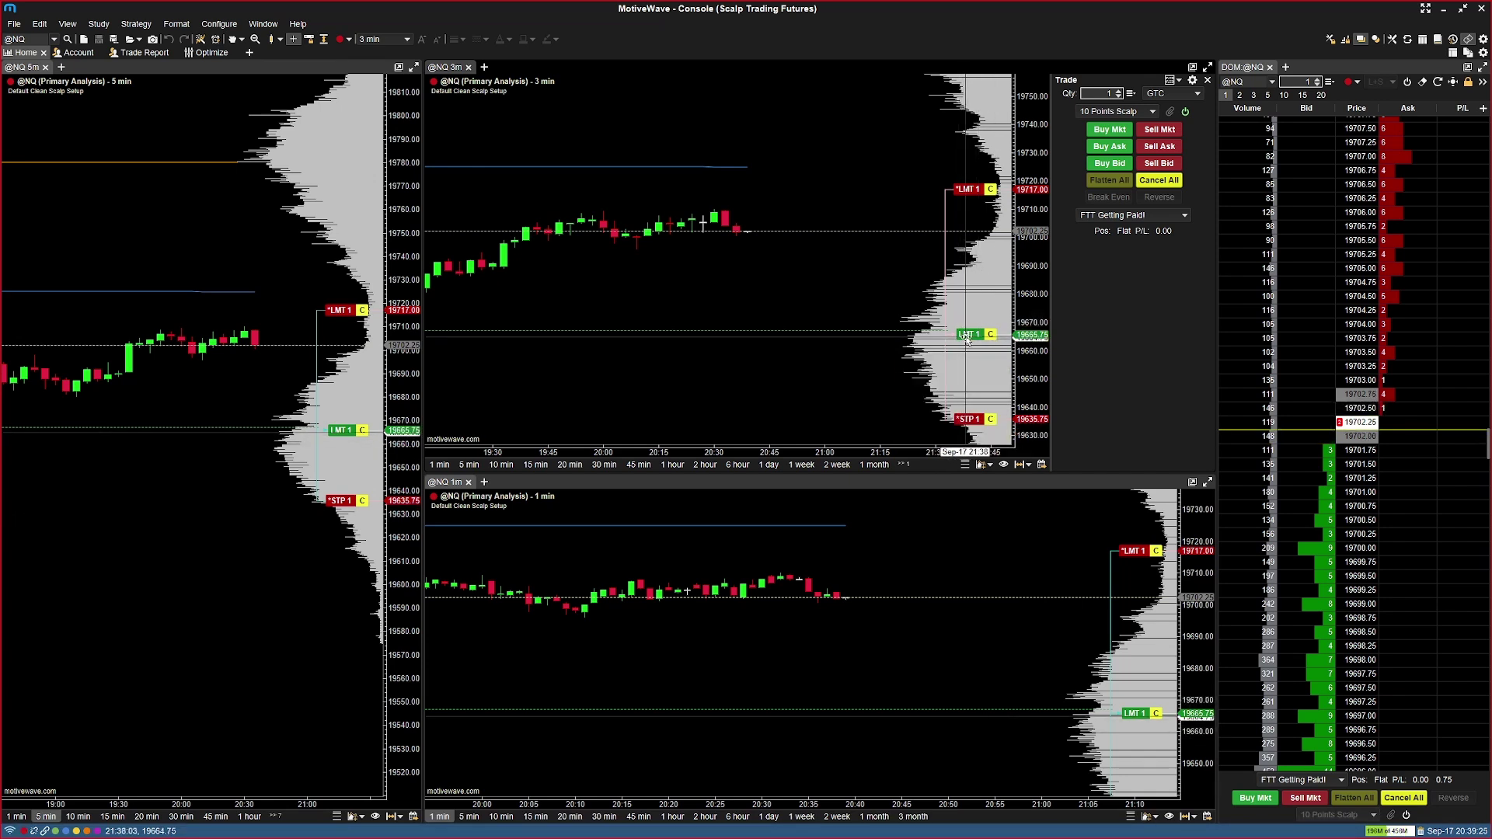
Move the buy limit entry up to 19680.25, raise its stop loss, and cancel the bracketed order
left_click_drag(966, 335, 964, 294)
left_click_drag(967, 379, 967, 334)
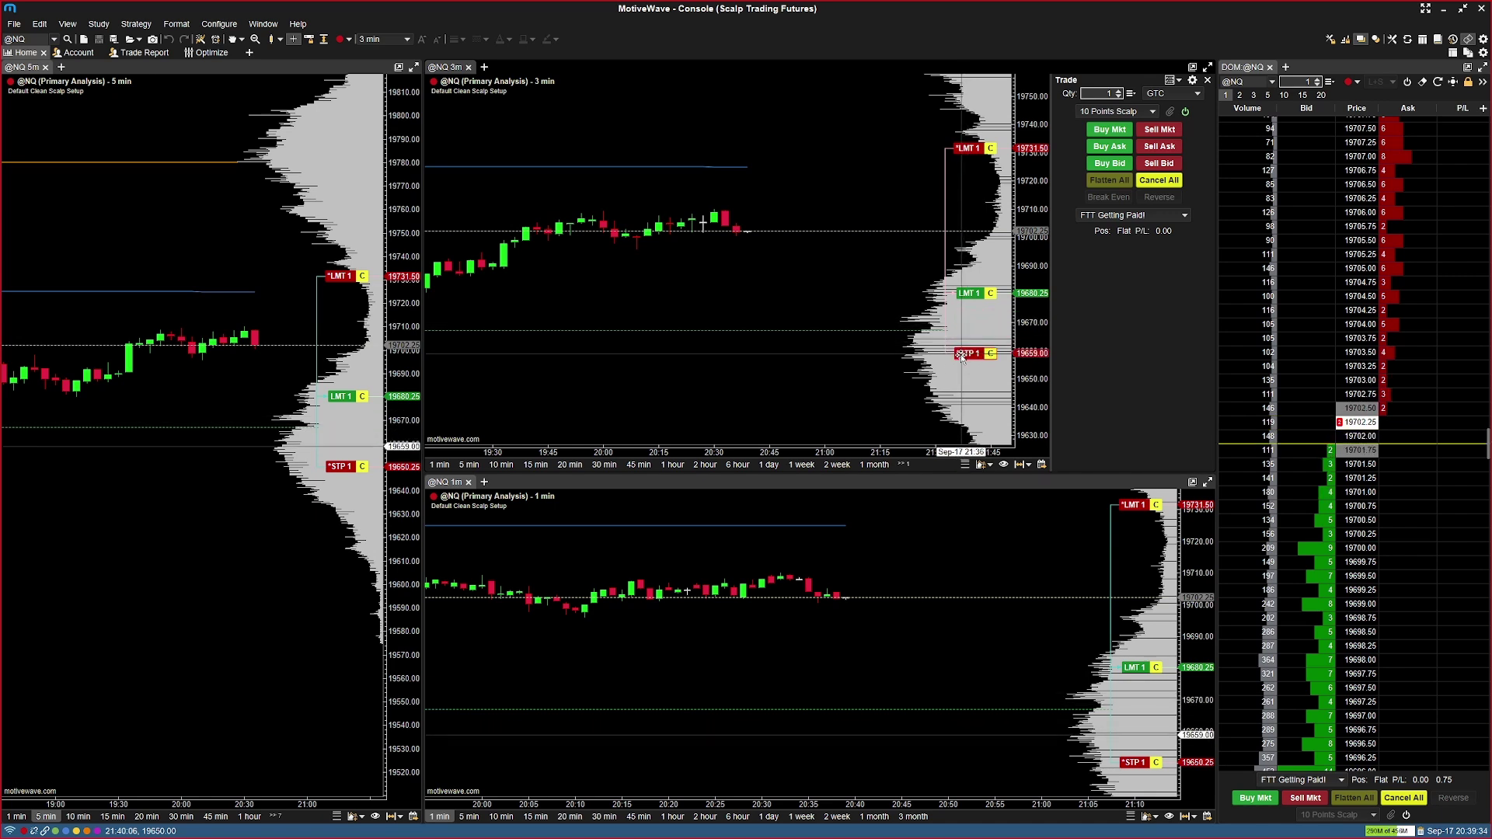
left_click(990, 293)
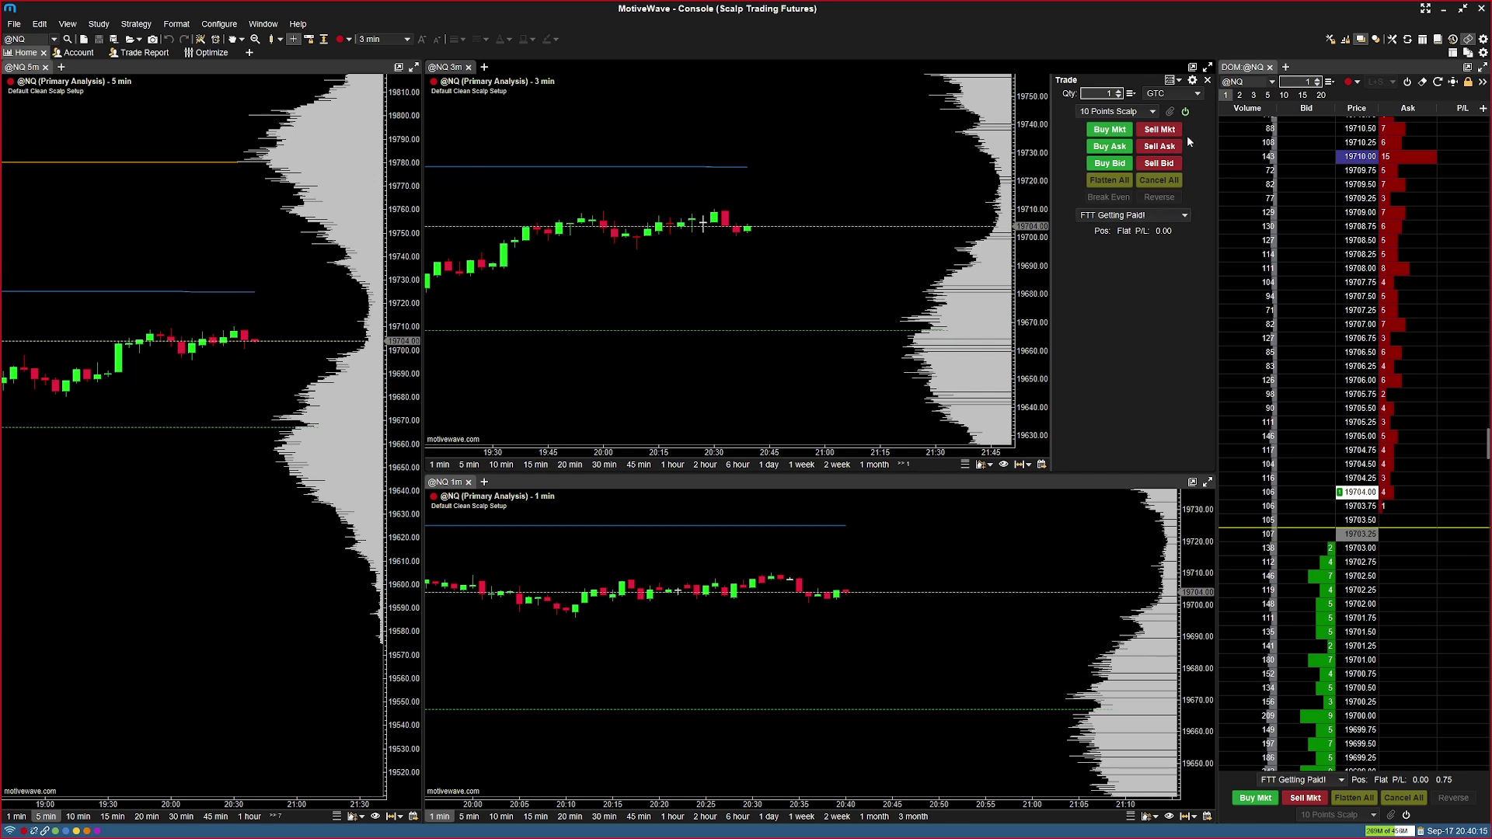
Switch the Trade panel's exit strategy off and on again, and reselect 10 Points Scalp
left_click(1185, 112)
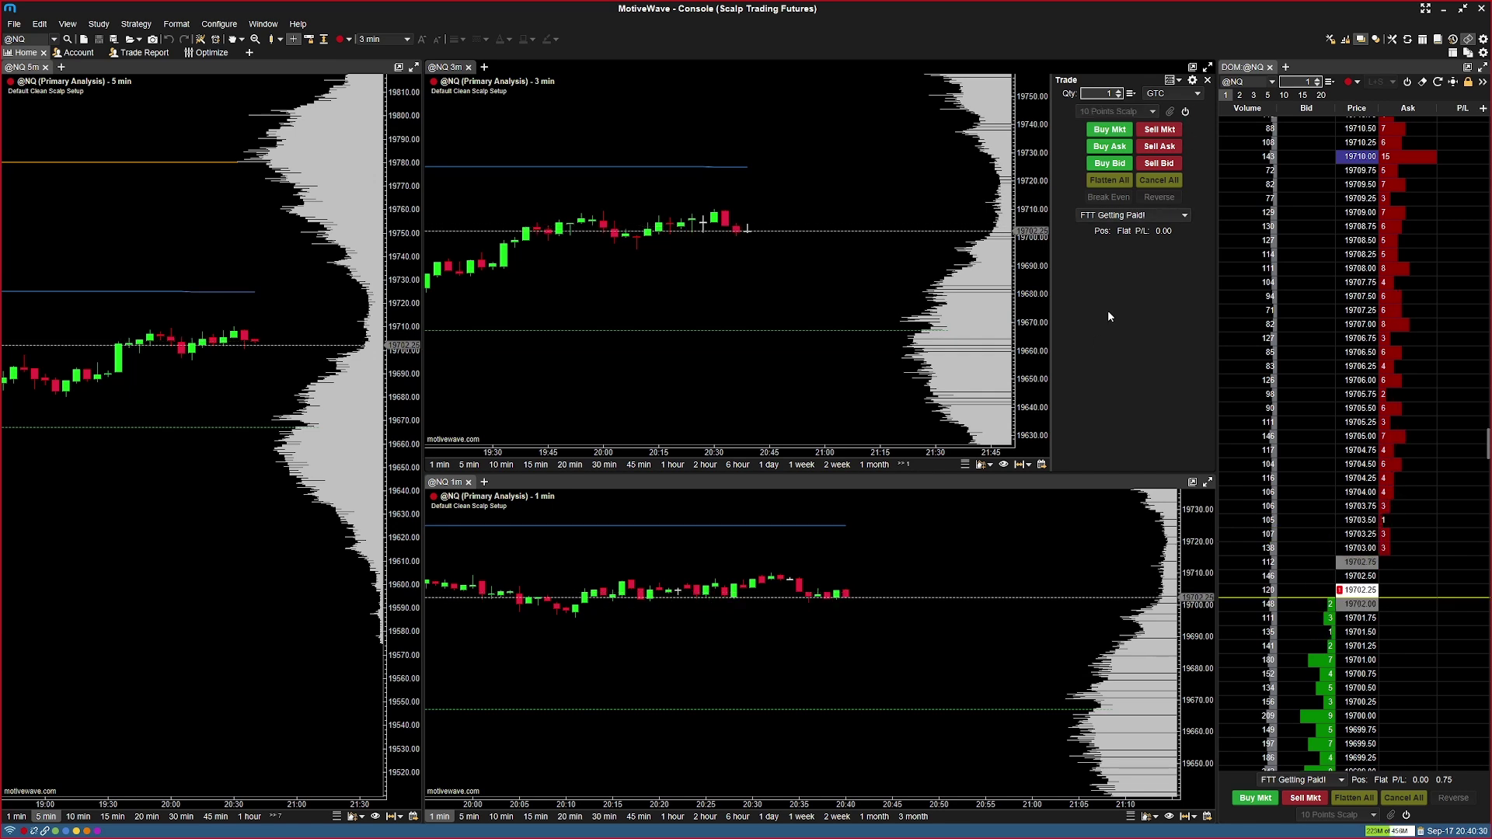
left_click(1185, 114)
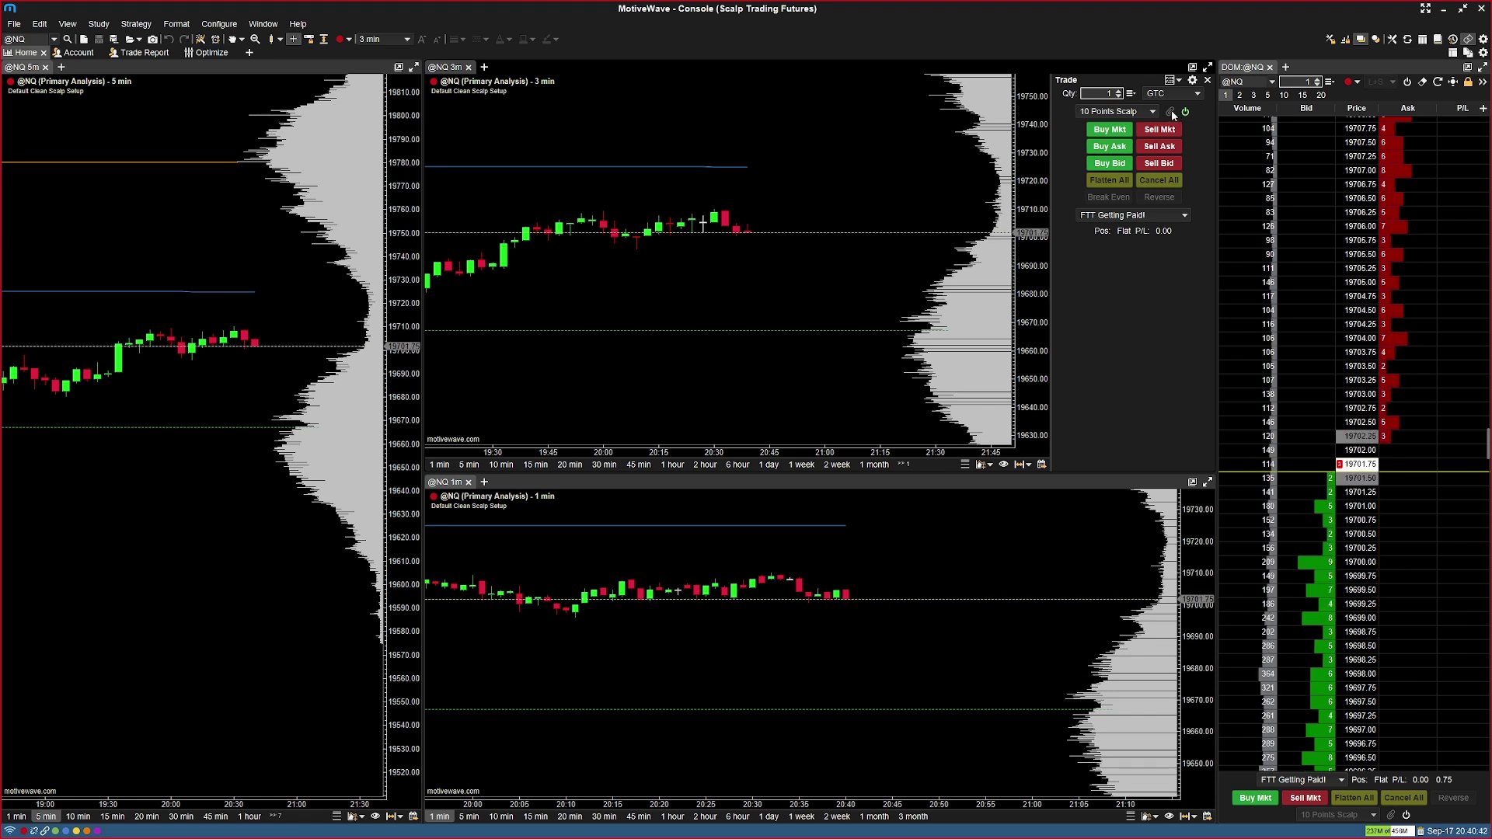
left_click(1099, 112)
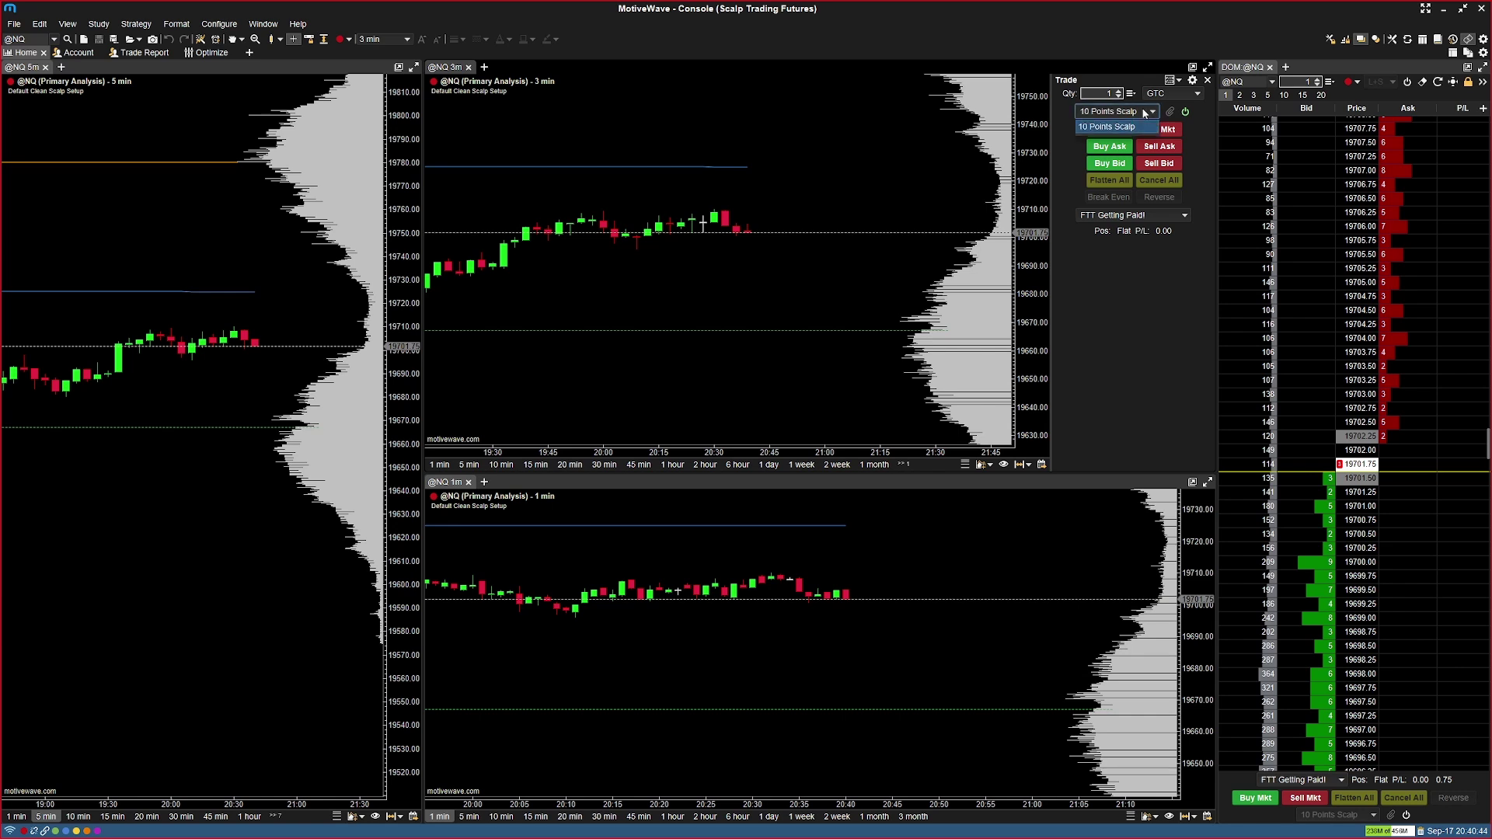
left_click(1106, 127)
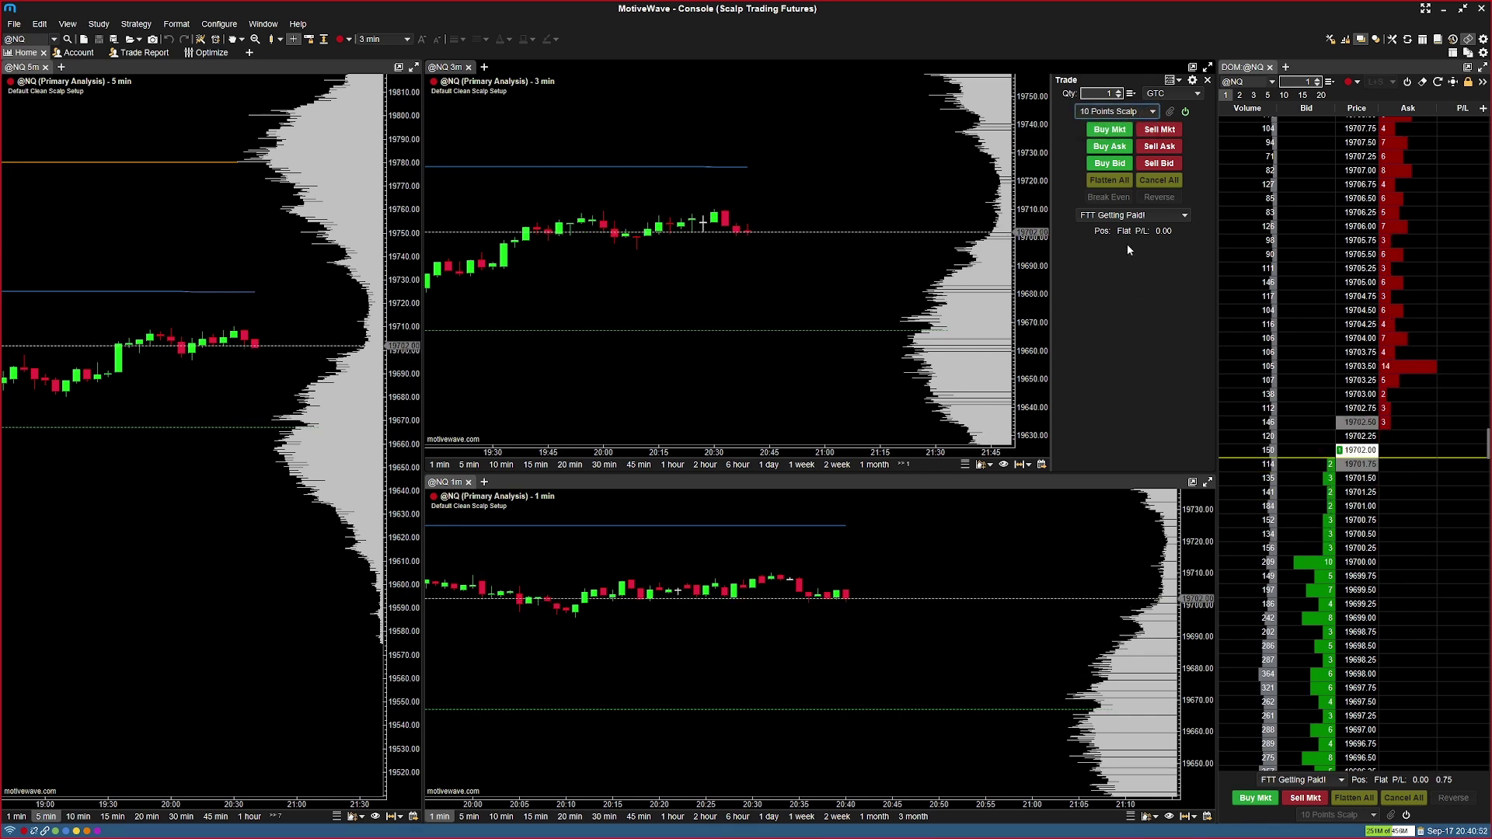
Turn on Sim Trade Only and enable the simulated account in the general preferences, applying the changes
left_click(1484, 39)
left_click(920, 261)
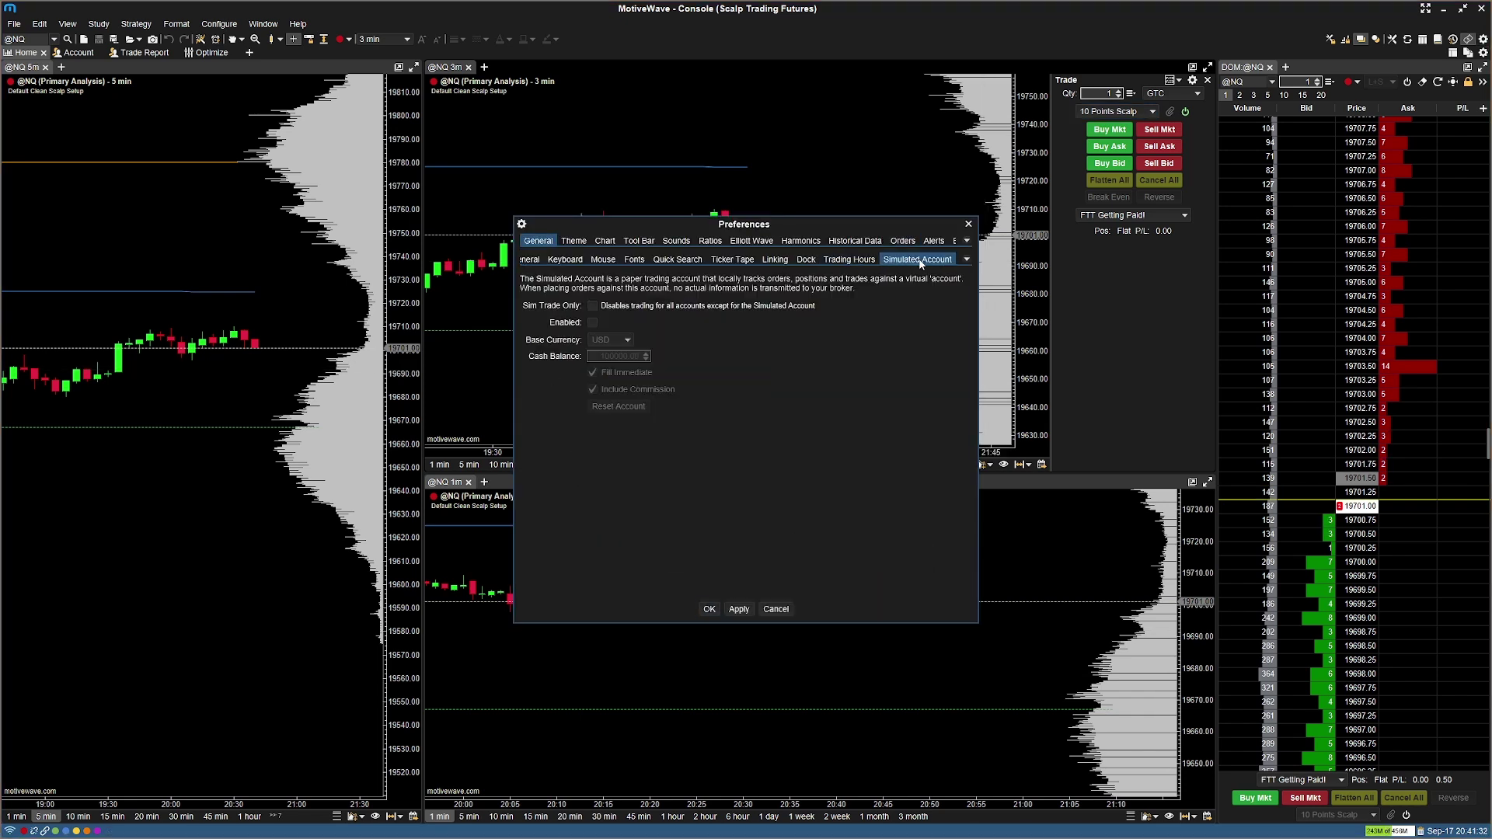
left_click(594, 306)
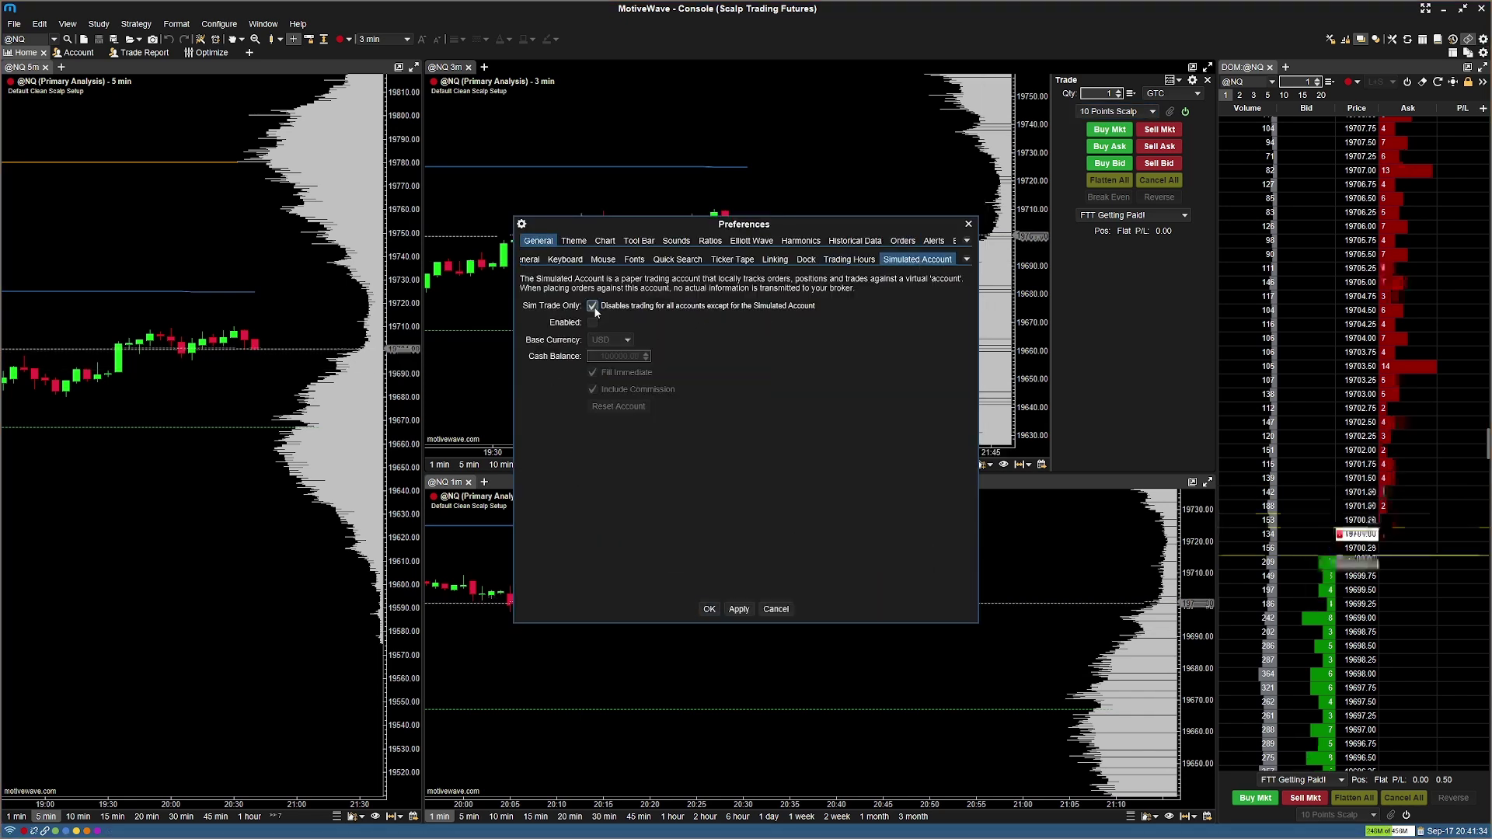
left_click(592, 322)
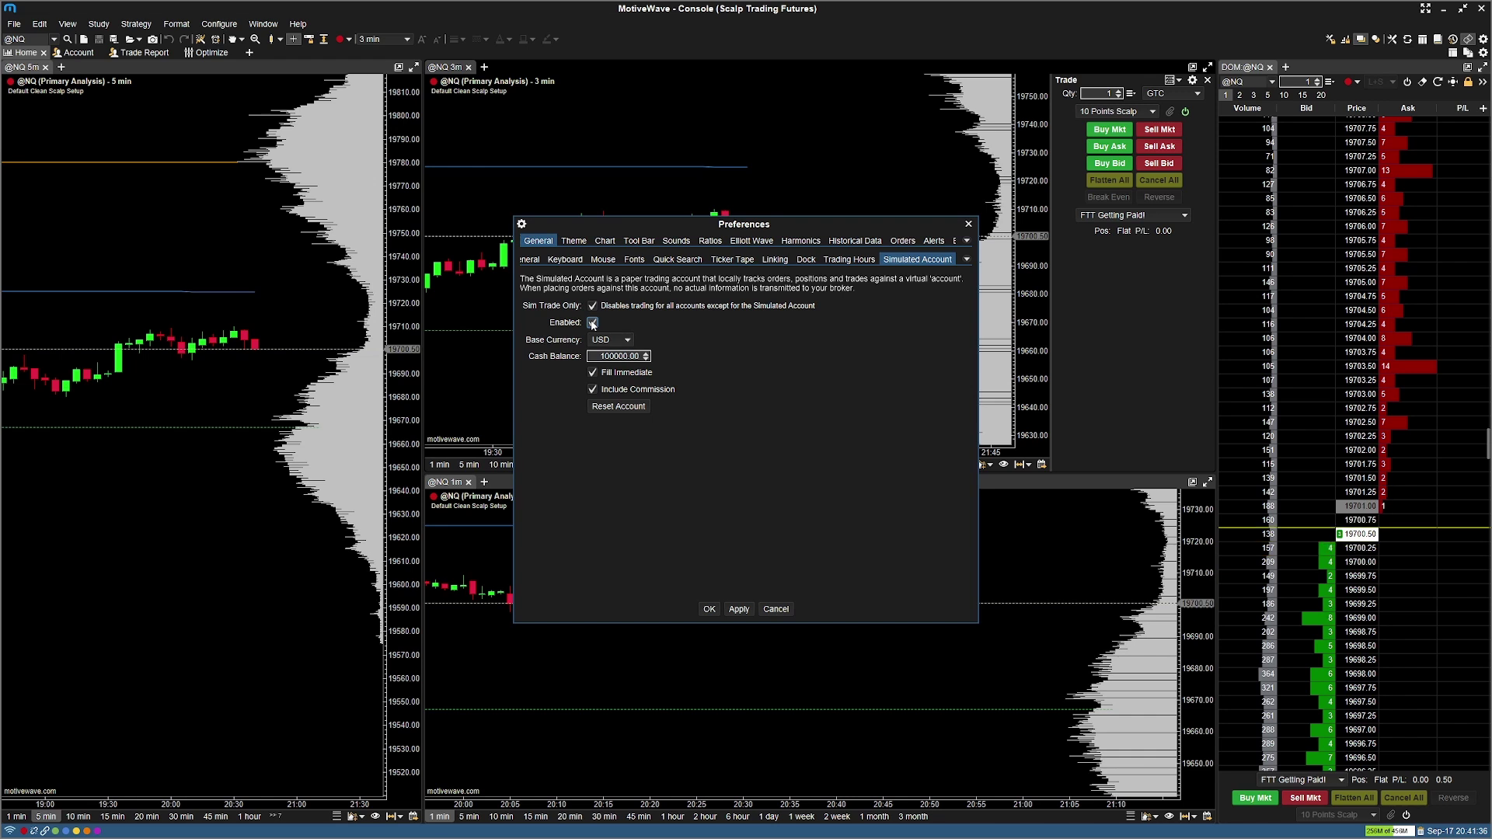
left_click(738, 609)
left_click(708, 610)
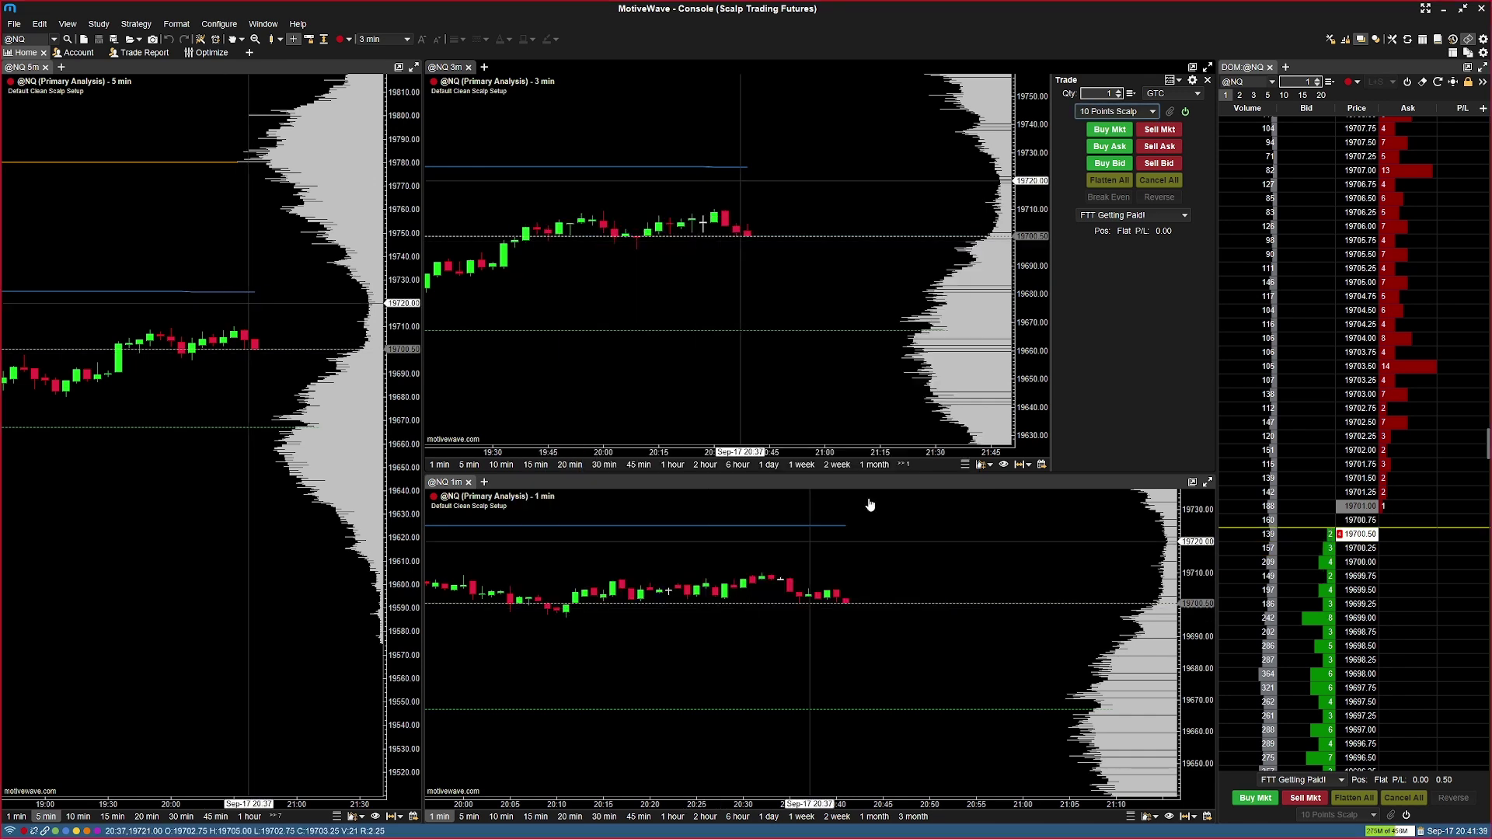
Select simulated as the Trade panel's account
left_click(1158, 221)
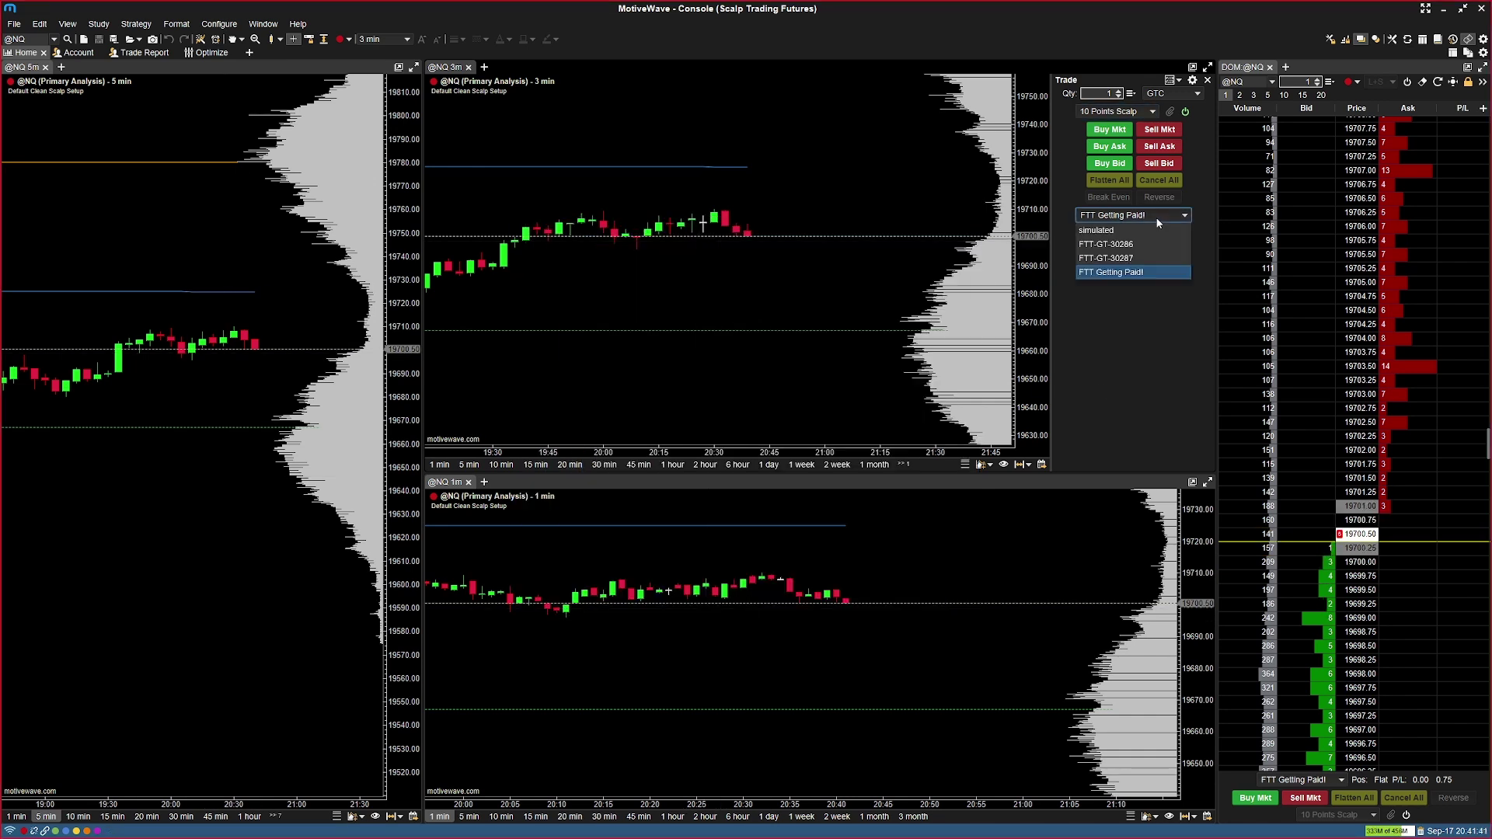
left_click(1119, 232)
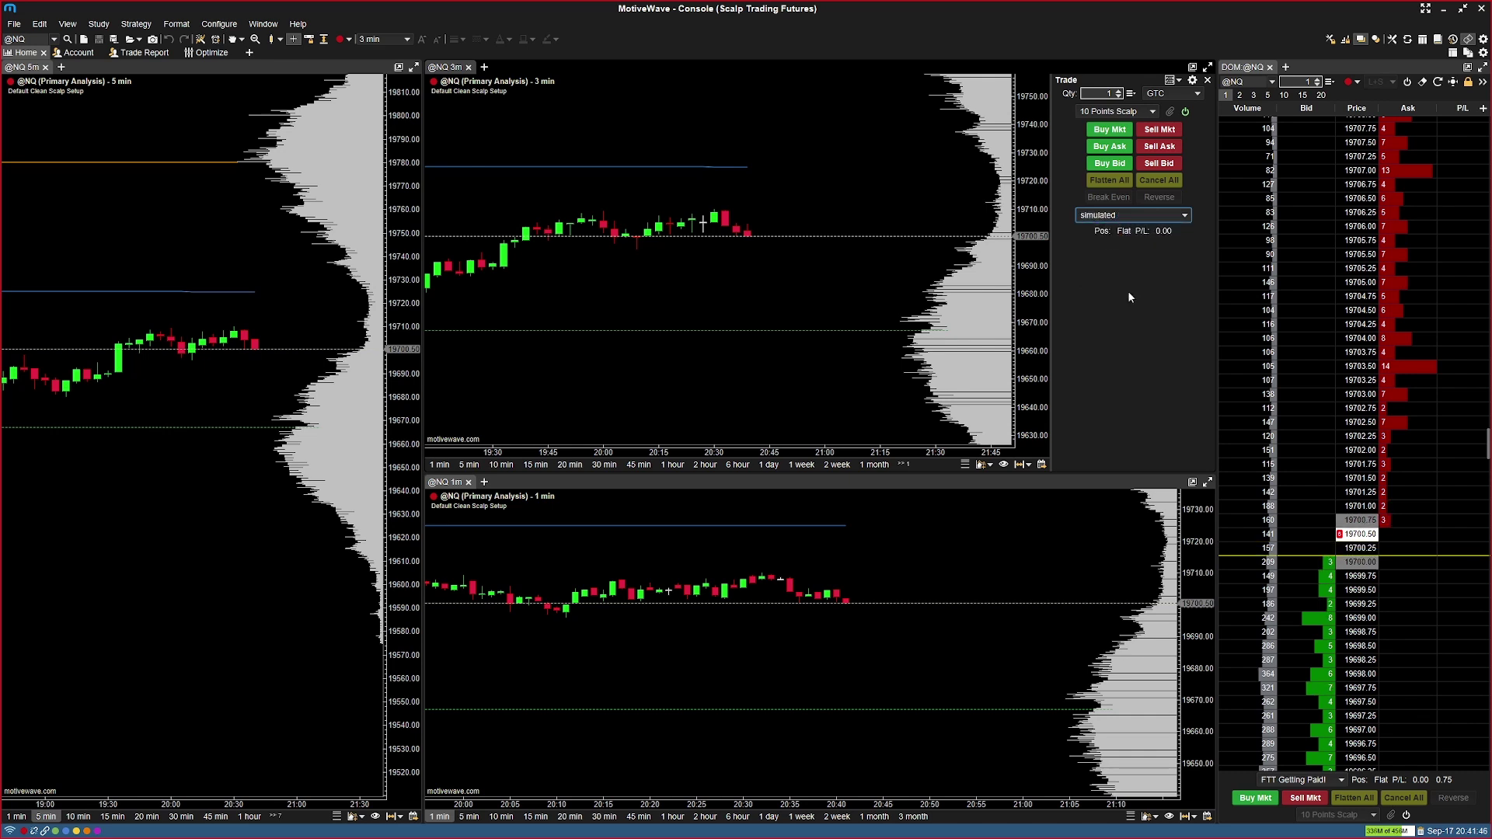
Buy 1 contract at market in the simulated account, and enable and attach the 10 Points Scalp exit strategy to the position
left_click(1110, 130)
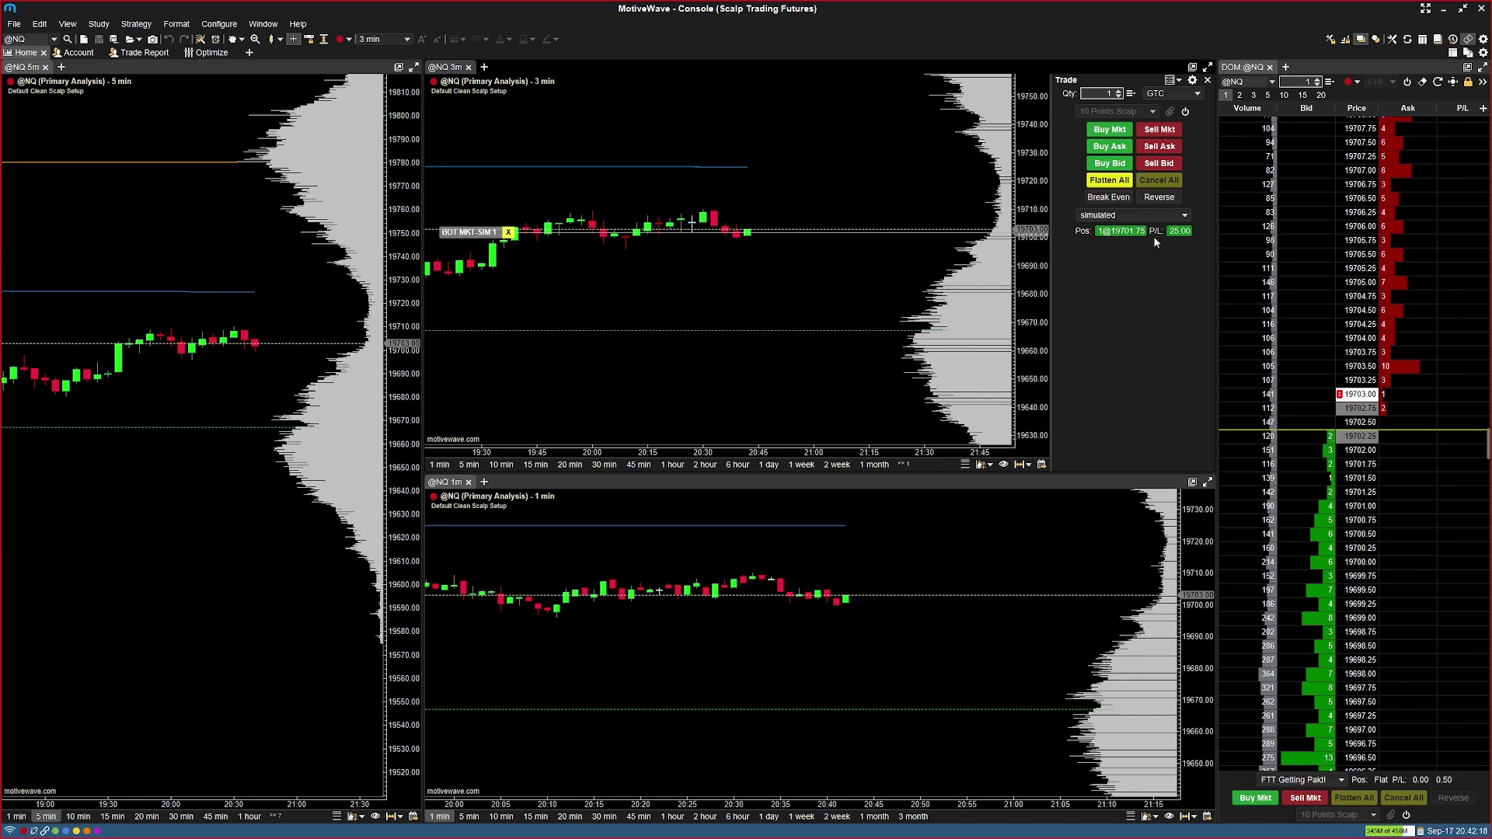
left_click(1187, 114)
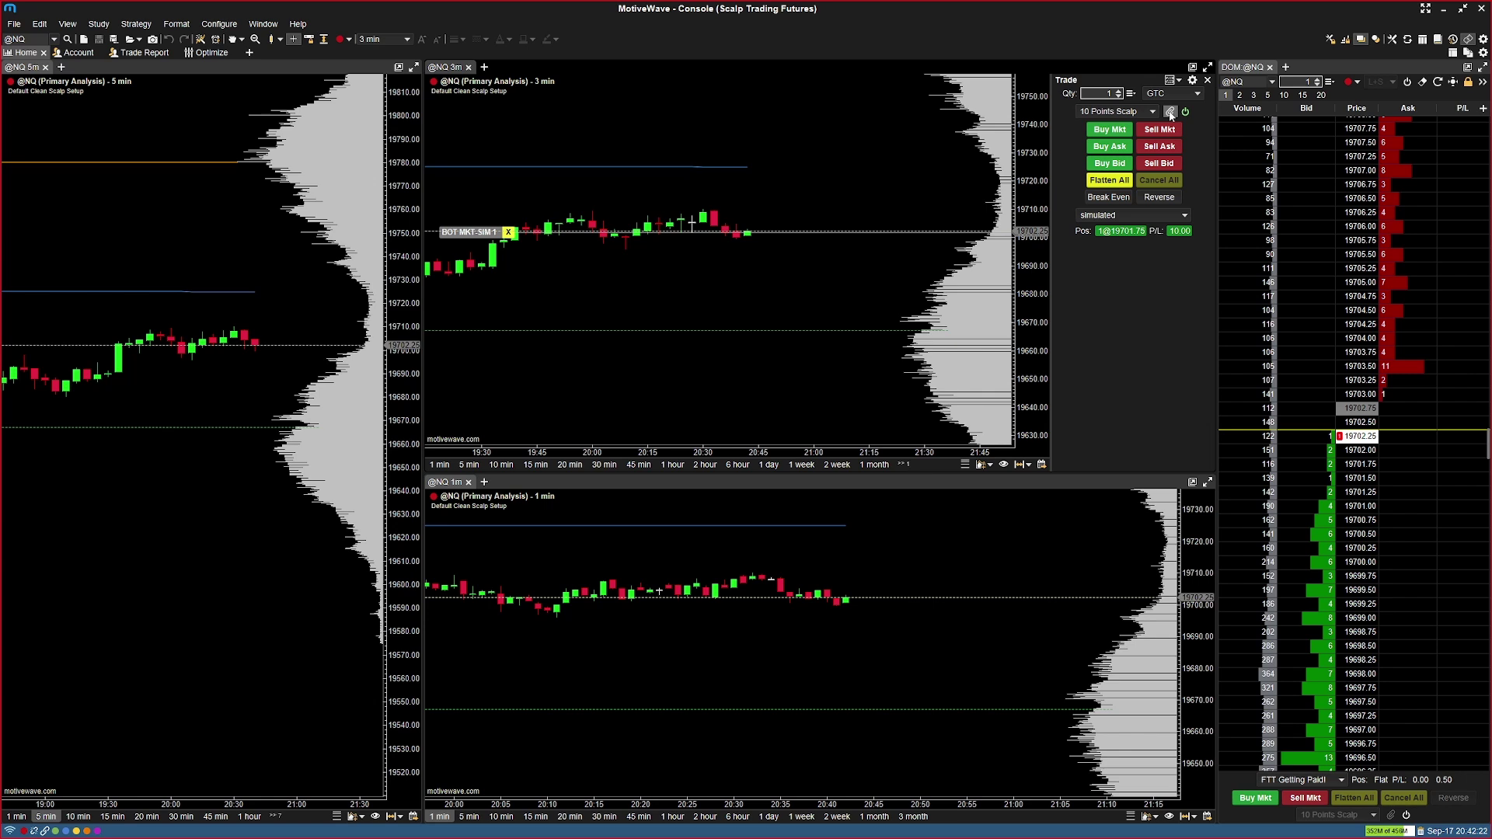
left_click(1171, 113)
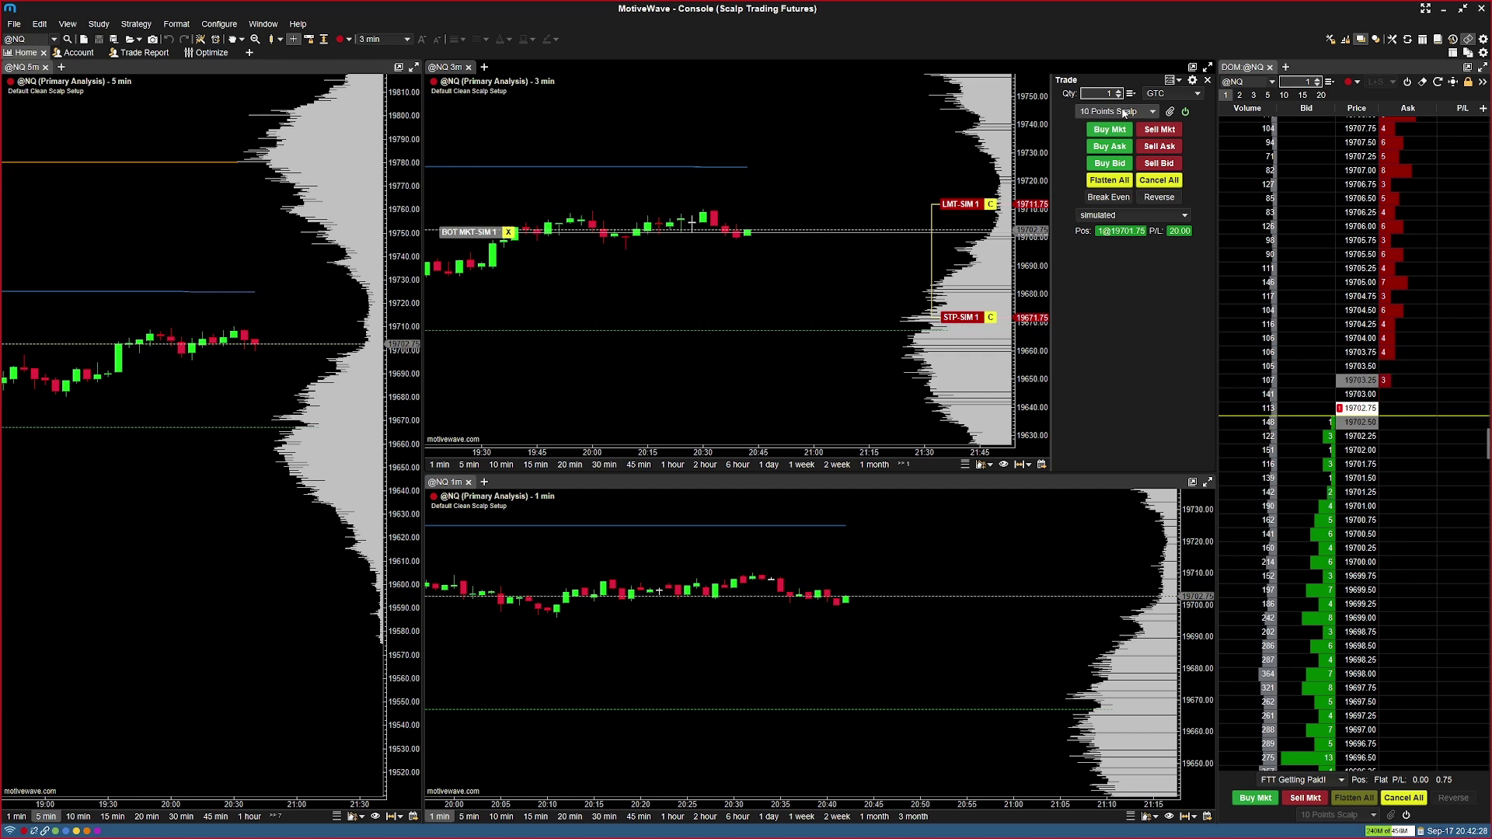
Raise the position's profit target to 19731.50 and its stop loss to 19691.50, and set the position to break even
left_click_drag(962, 203, 962, 148)
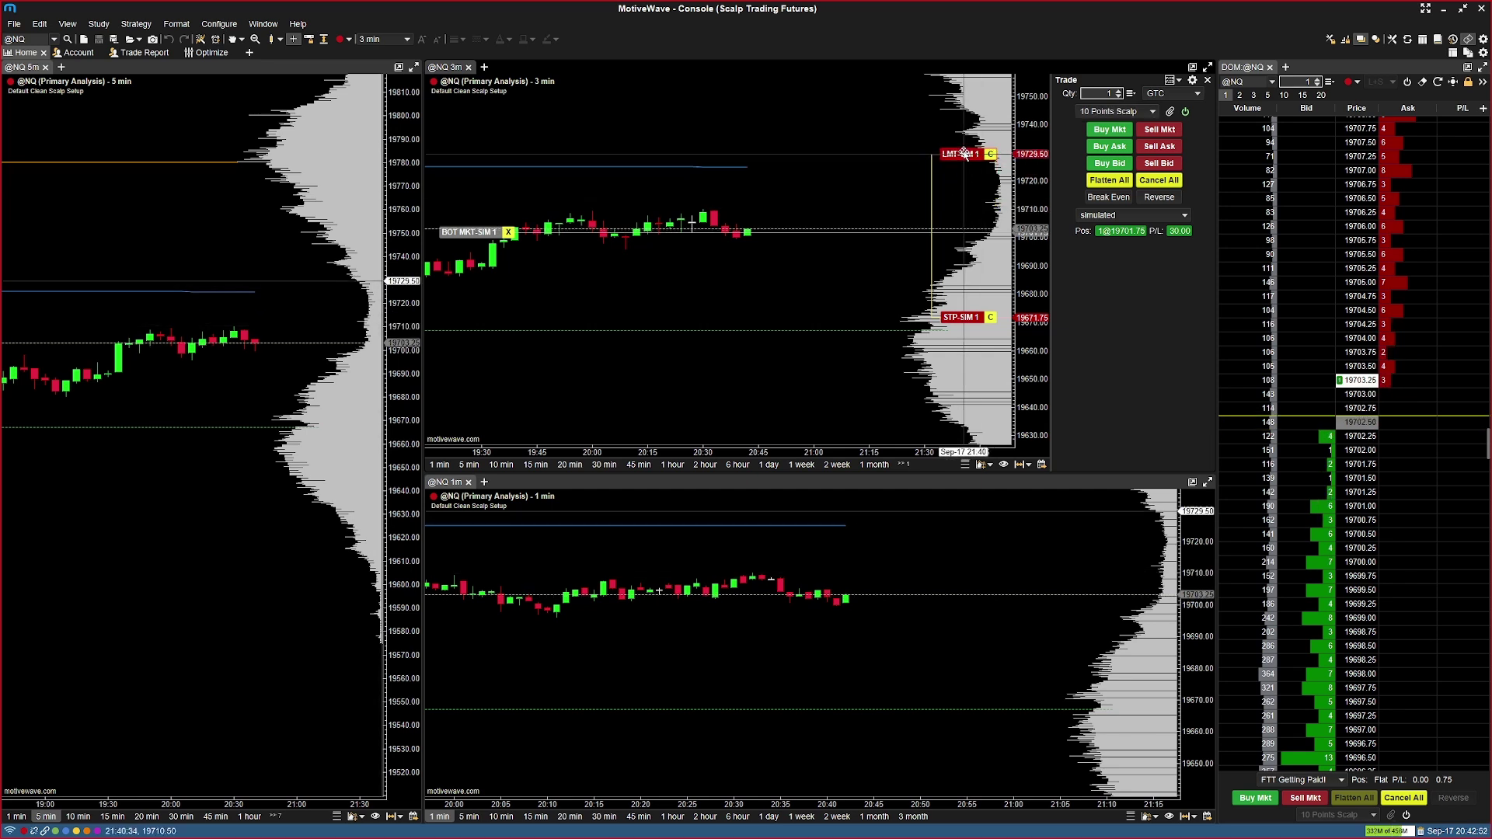
left_click_drag(962, 317, 962, 261)
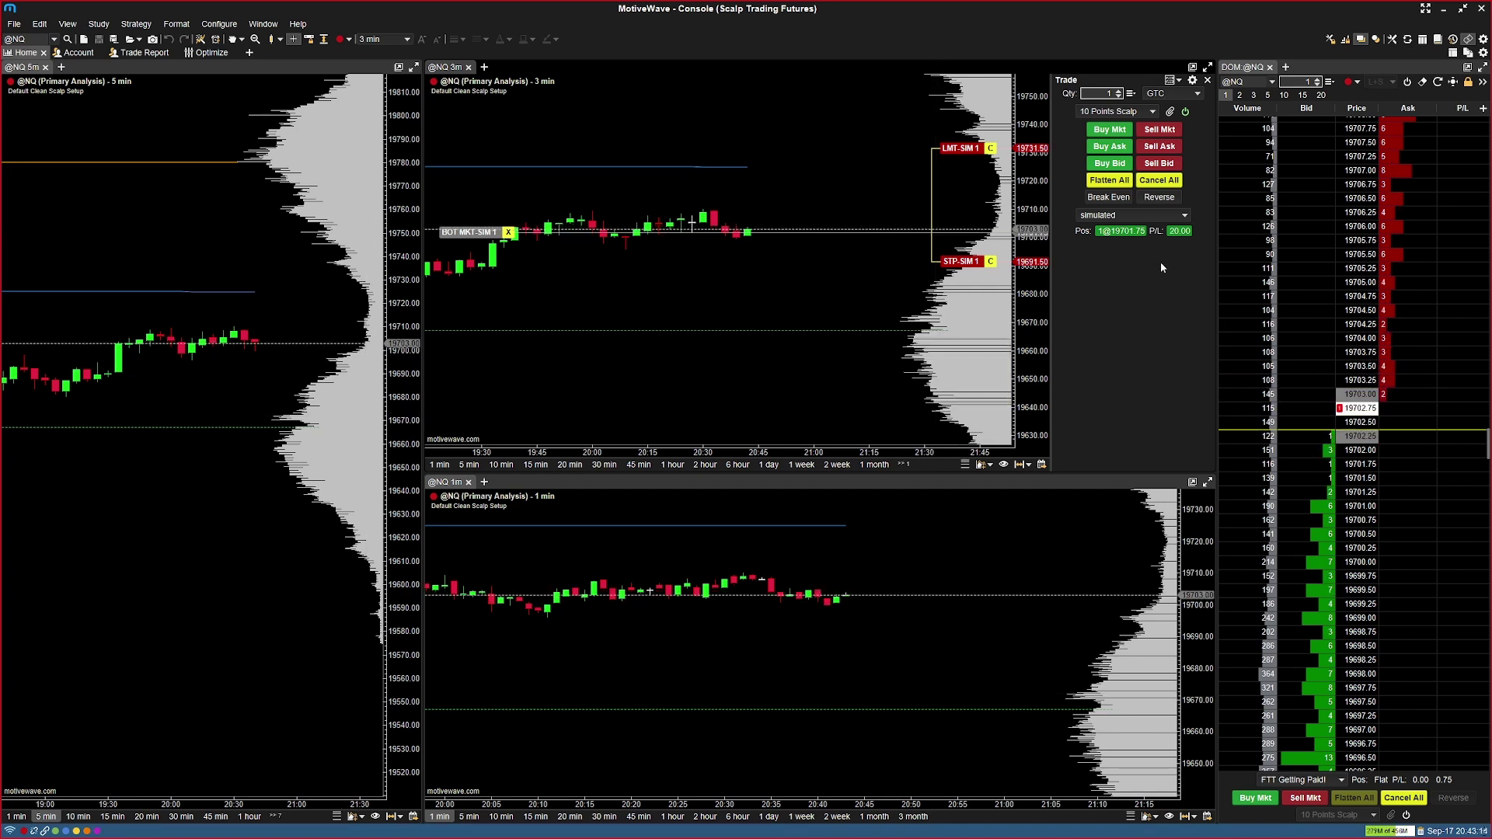
left_click(1110, 197)
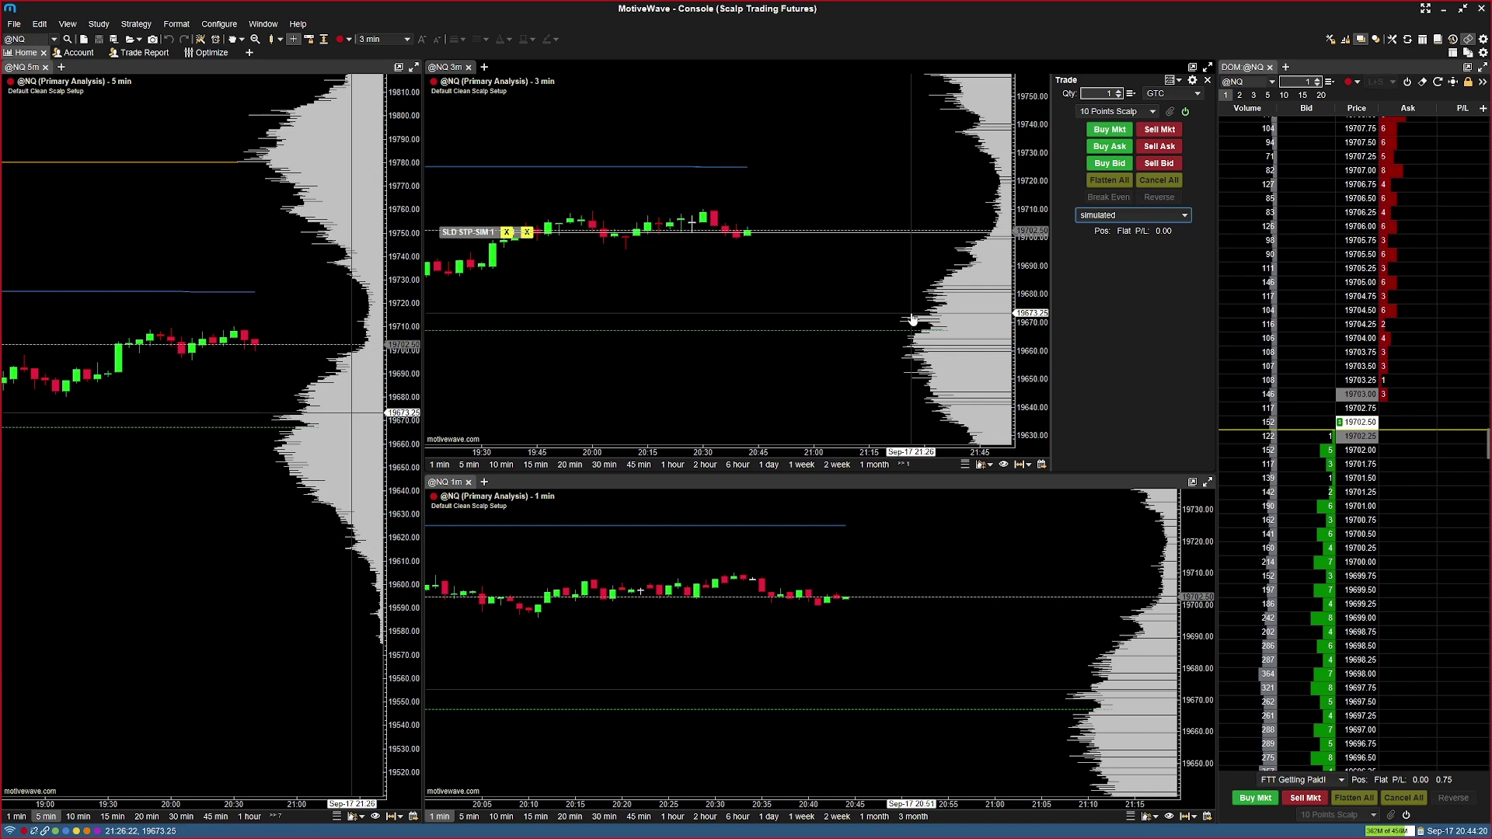
Save the 3-minute chart's Trade panel as a template named Default Trade Panel, and apply that template to the panel
left_click(1176, 82)
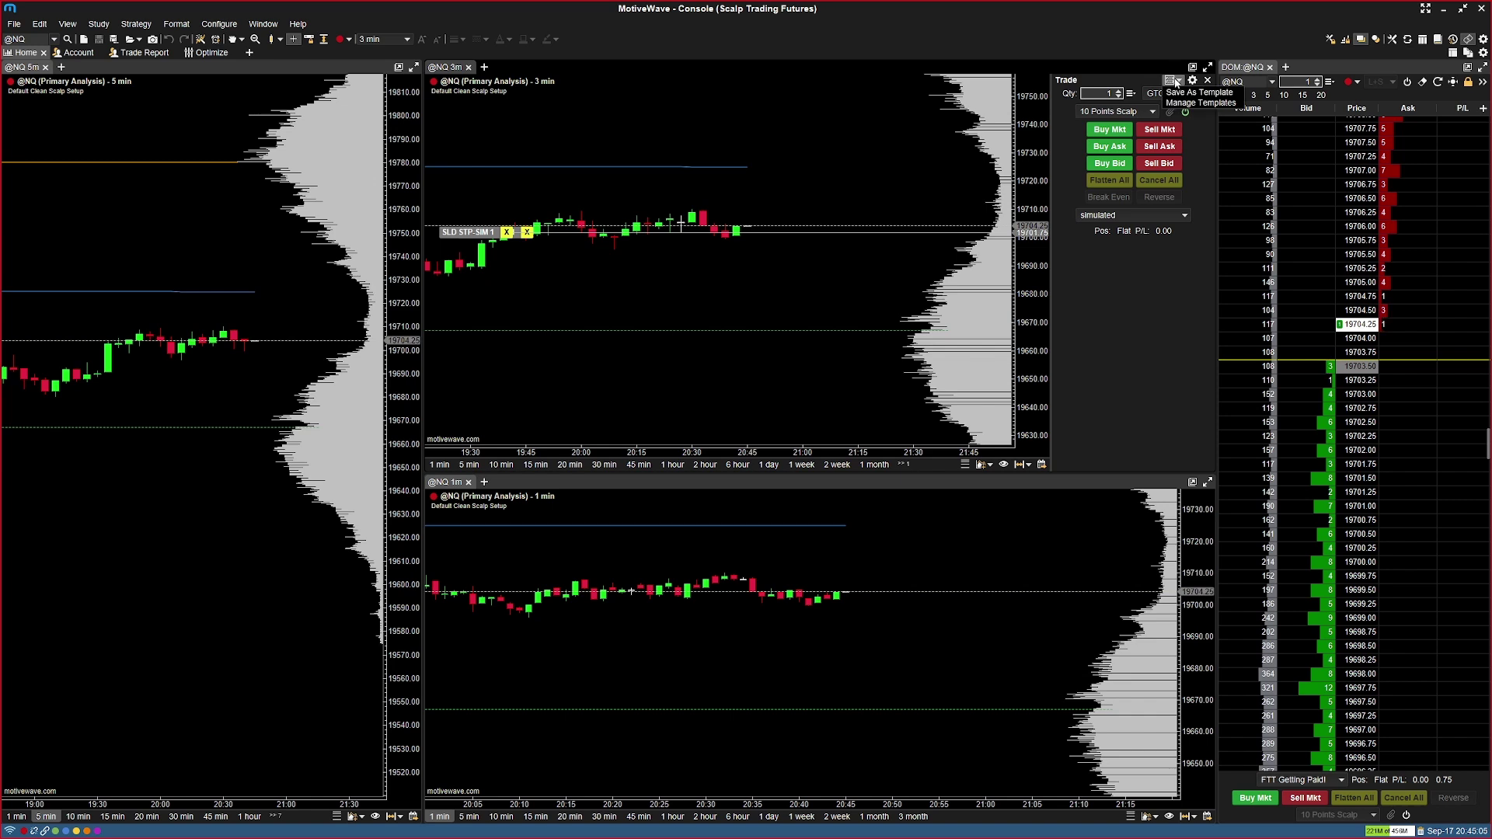
left_click(1180, 93)
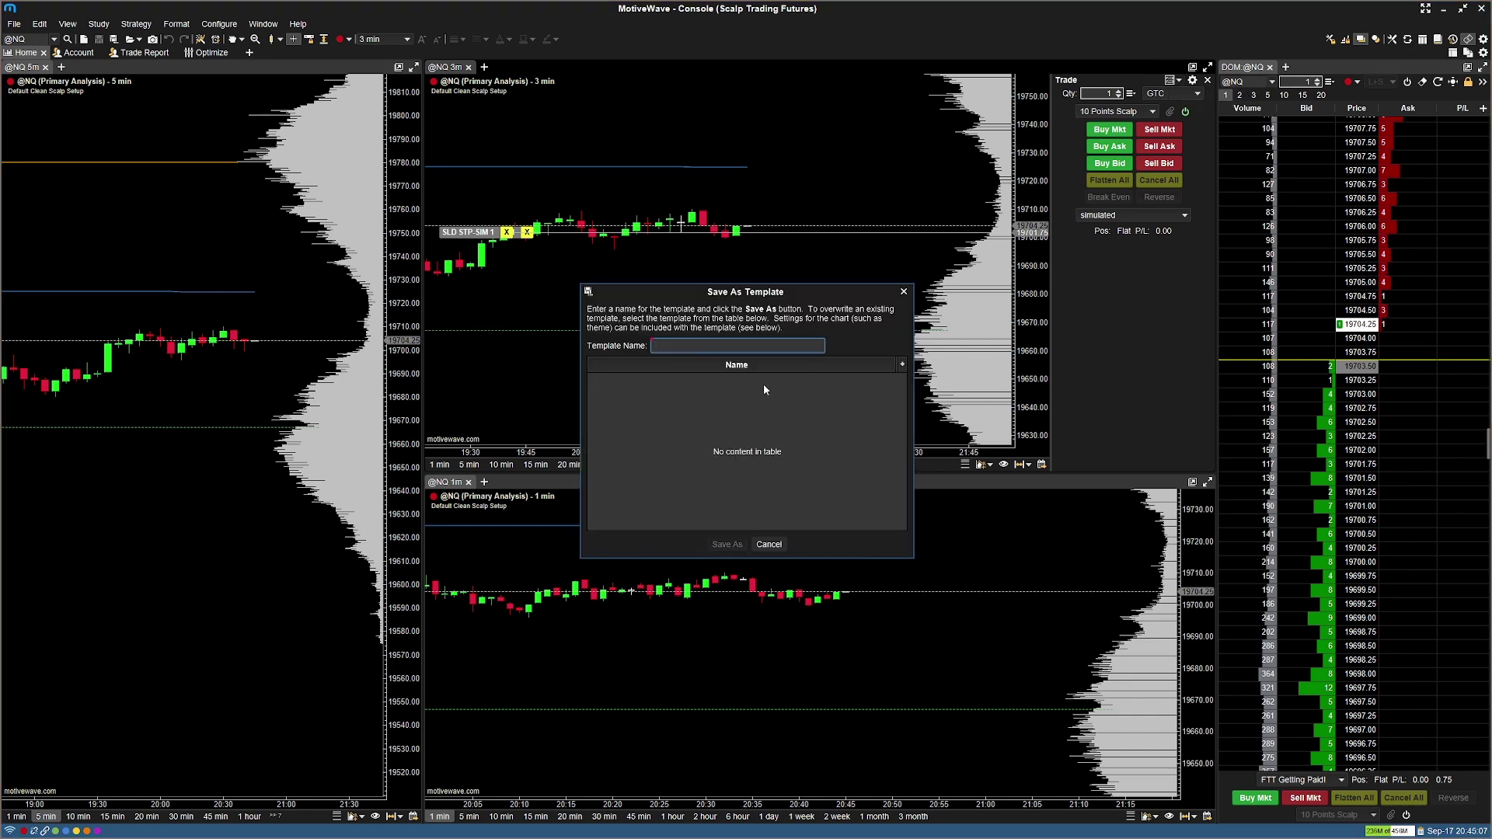
left_click(747, 347)
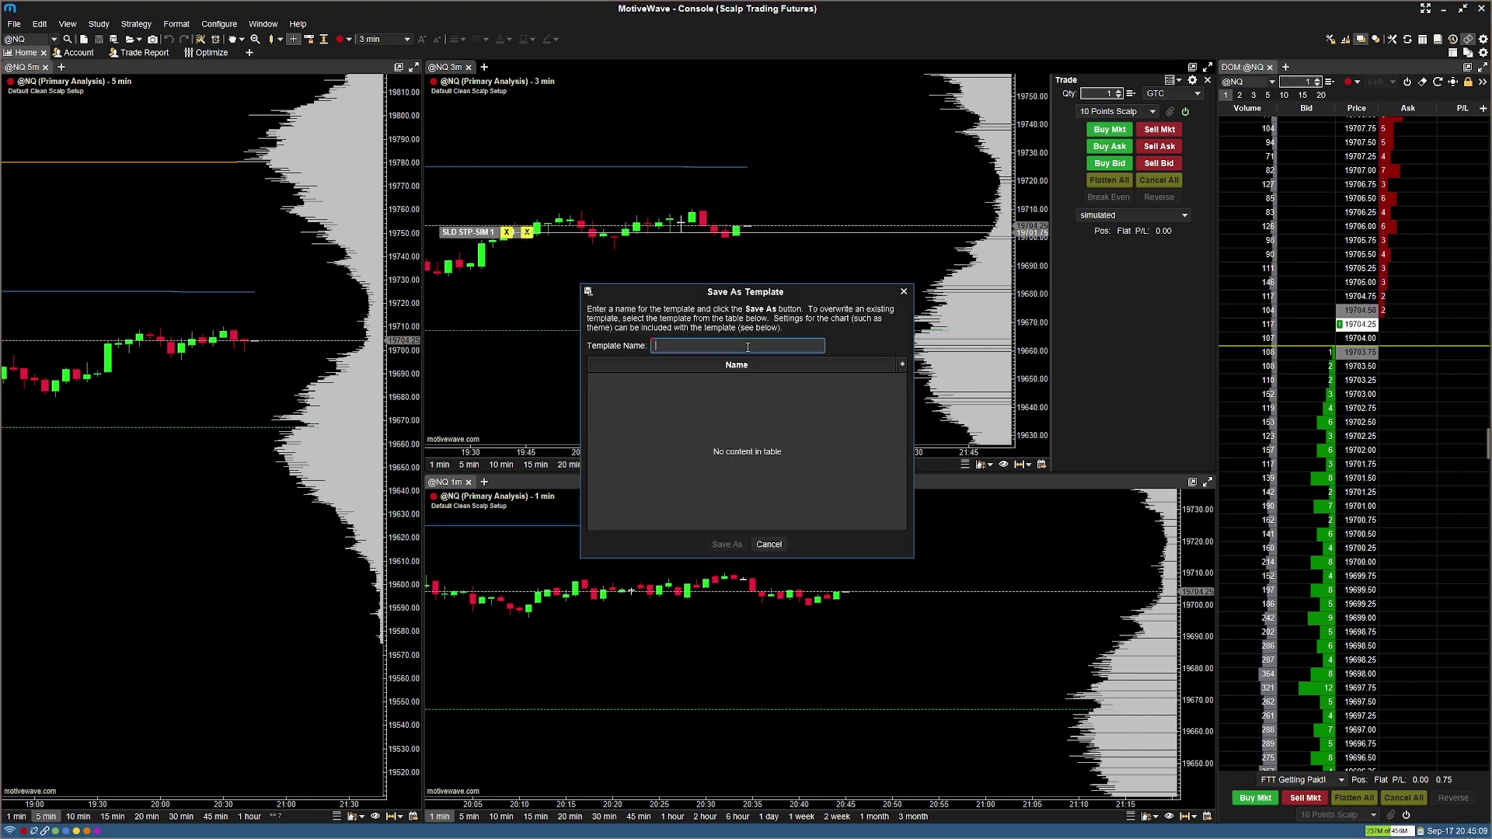
type("Default Clean Scalp Setup")
left_click(727, 544)
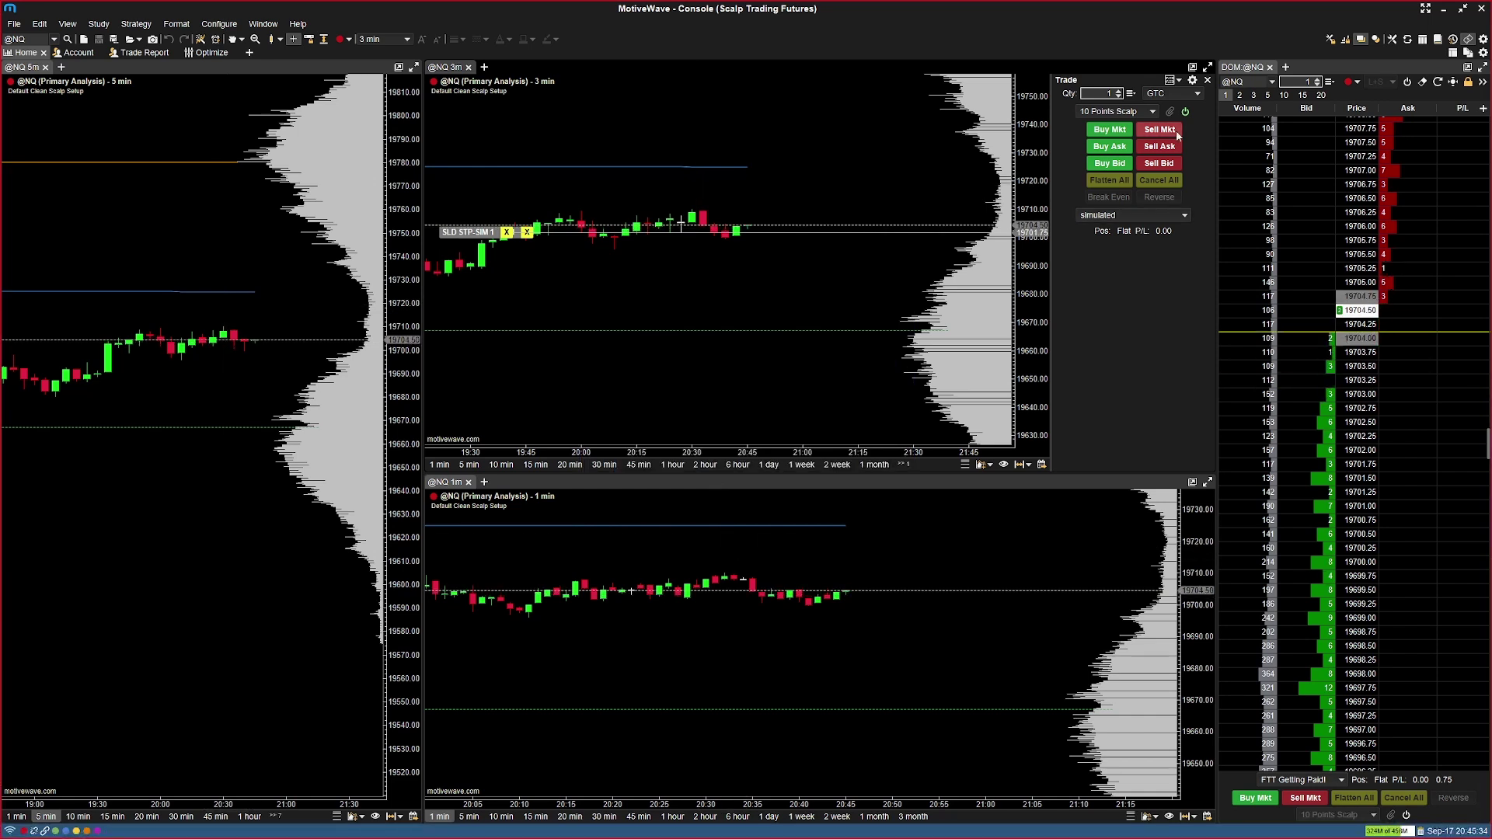
left_click(1180, 80)
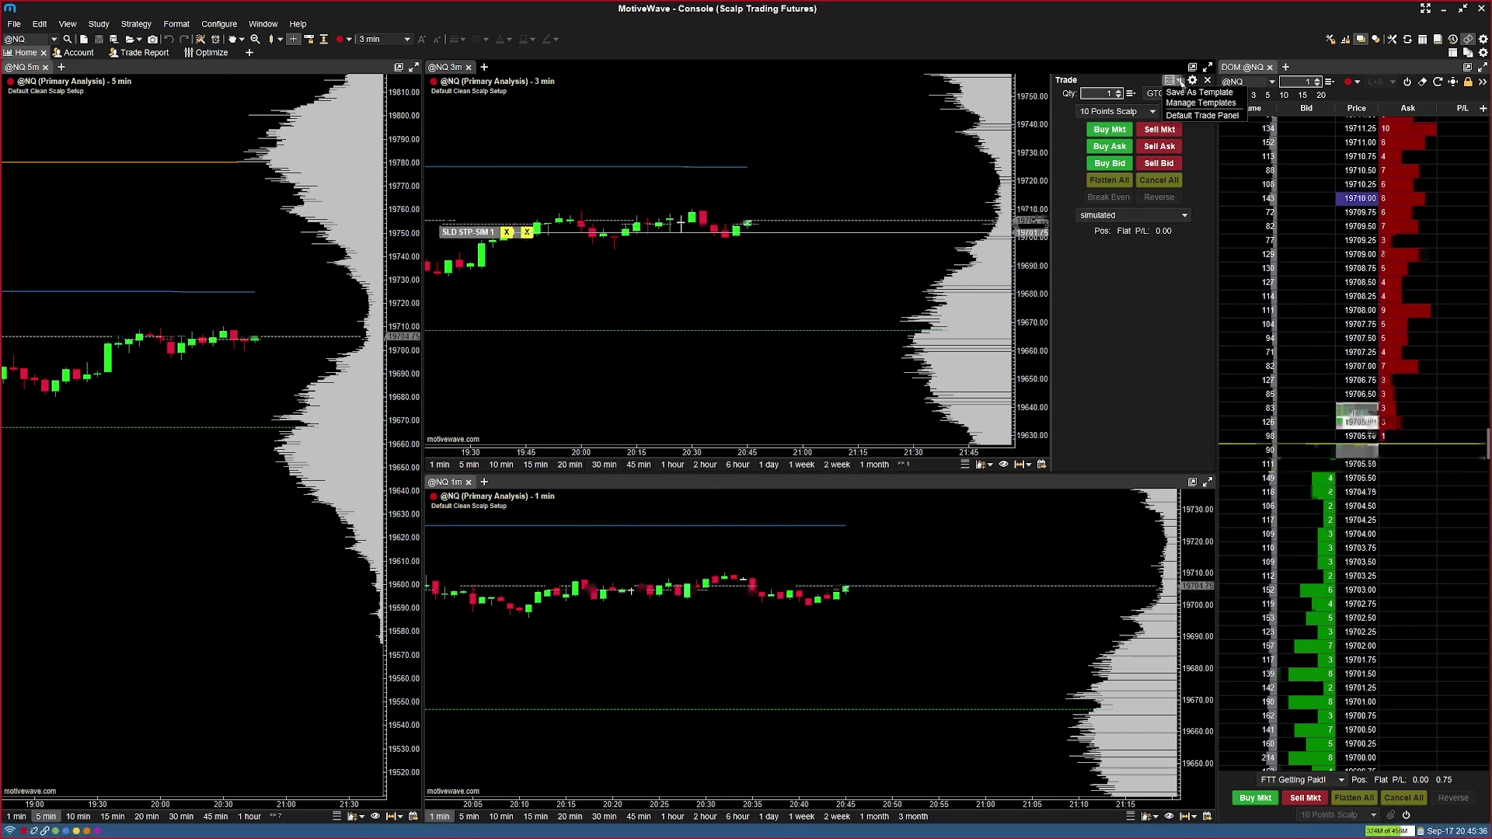
left_click(1187, 115)
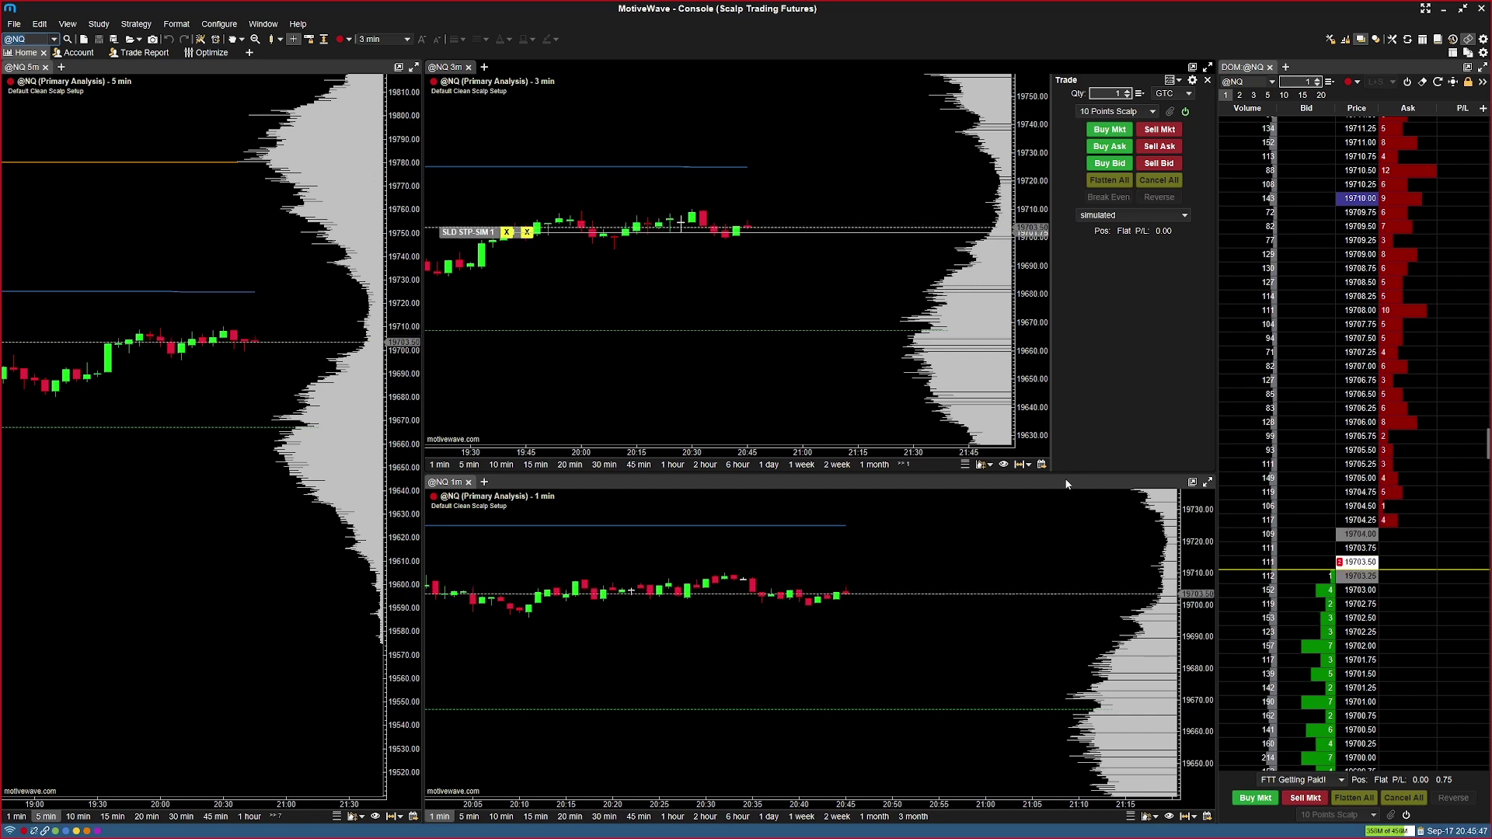
Add a Trade panel to the 1-minute chart and apply the Default Trade Panel template to it
left_click(1025, 530)
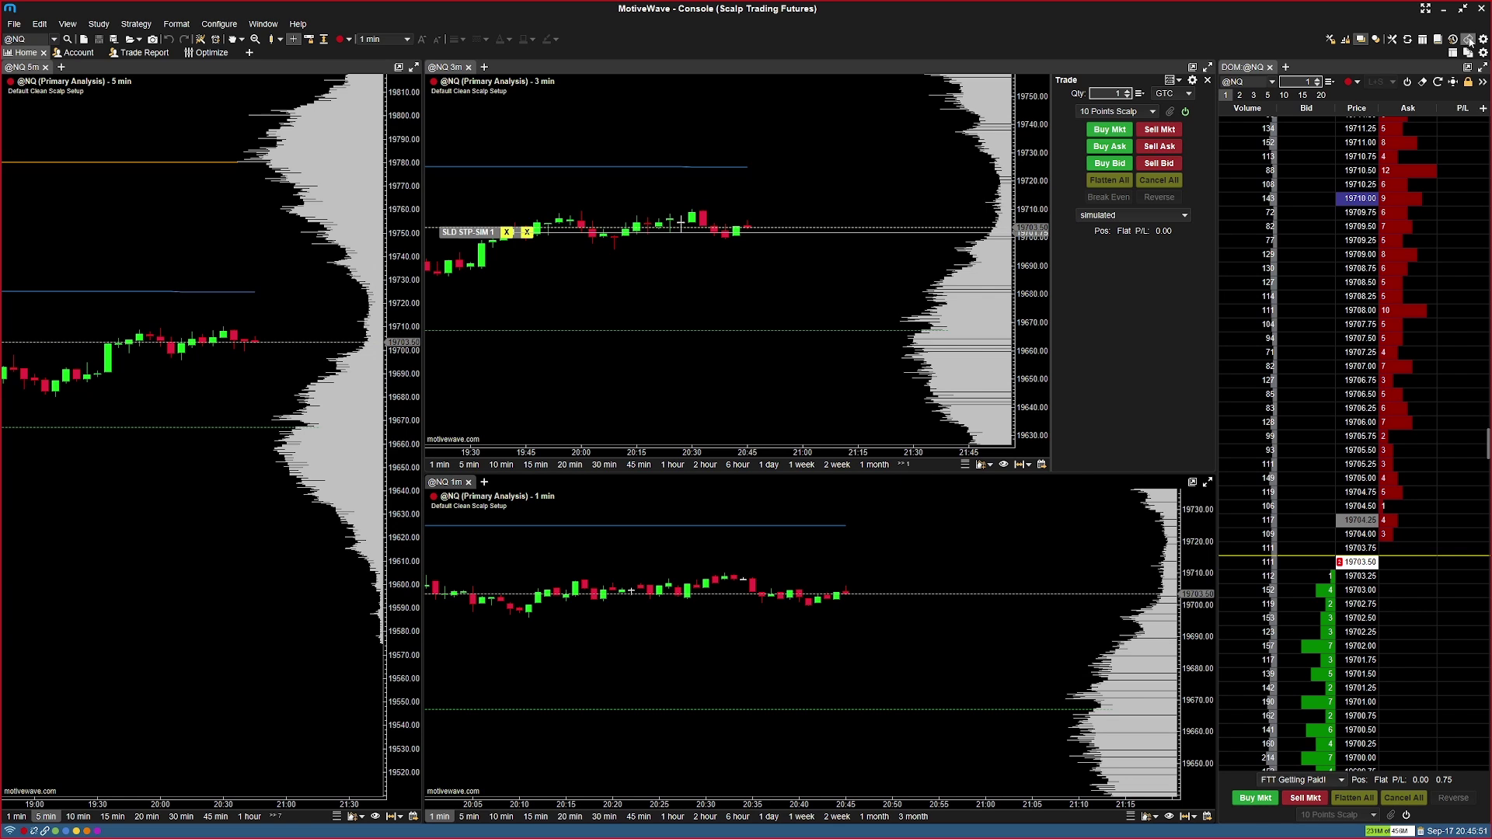
left_click(1467, 40)
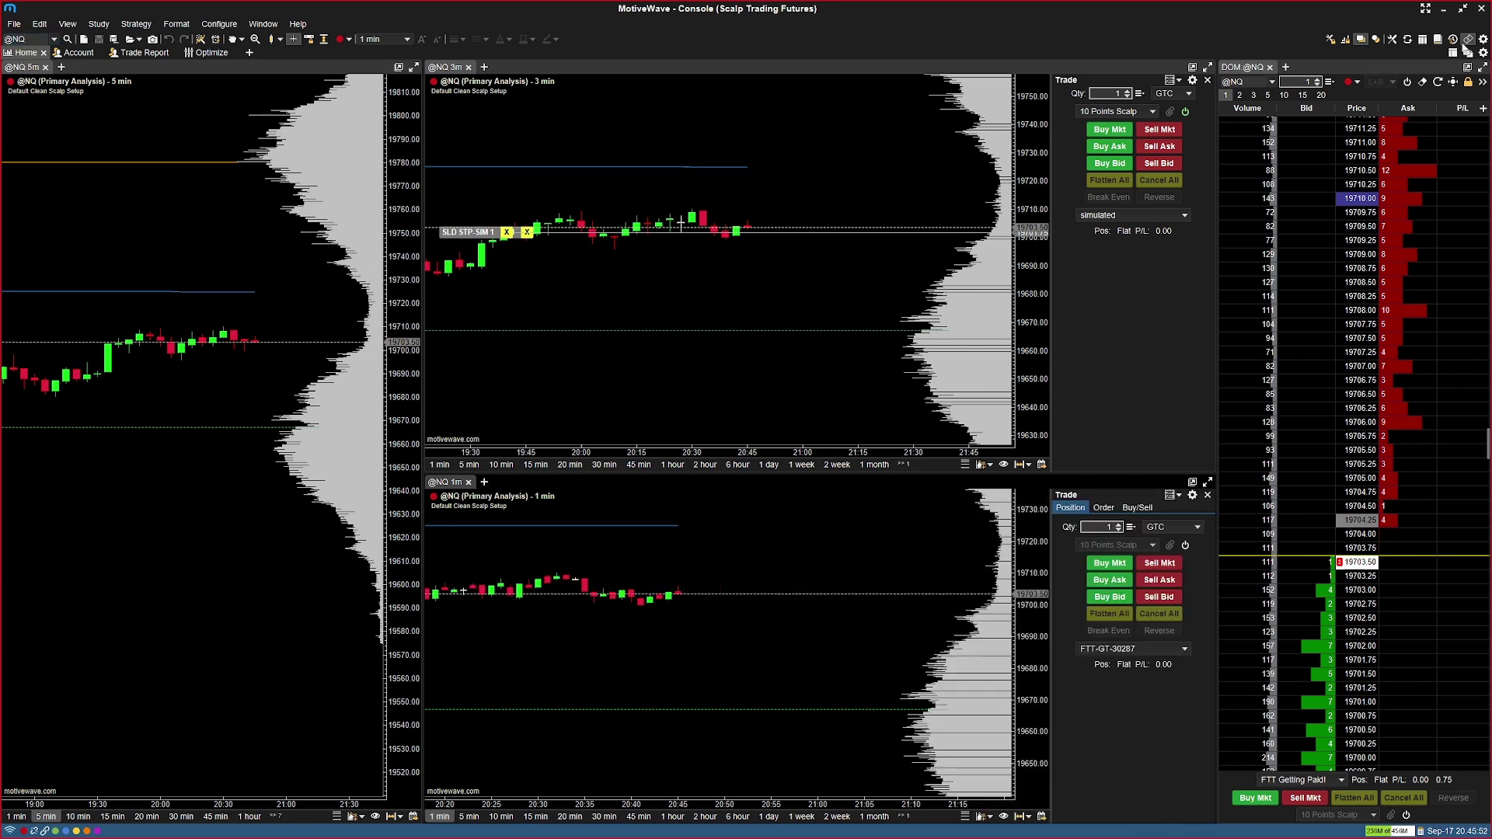
left_click(1178, 495)
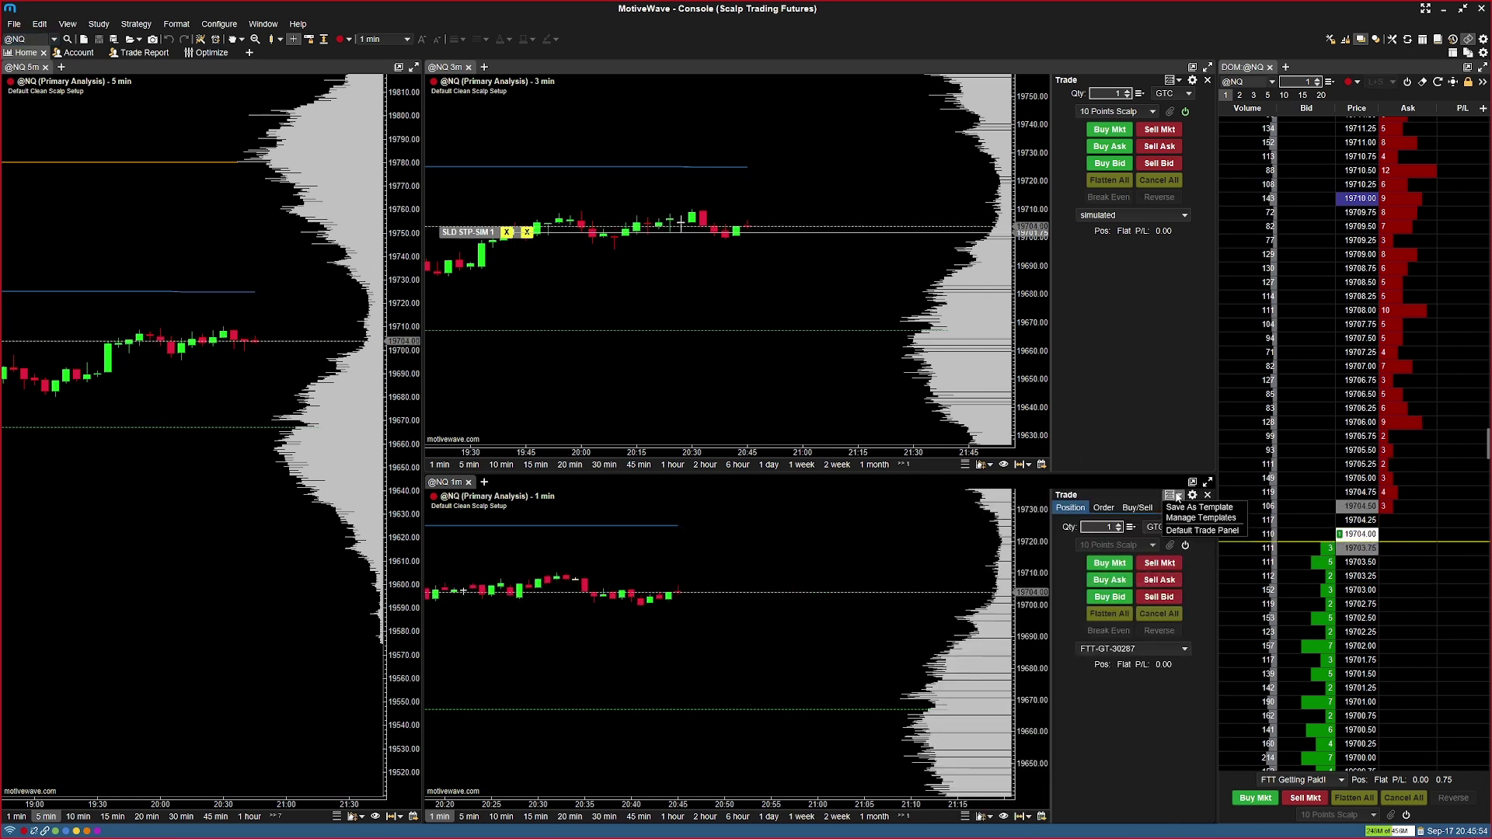
left_click(1176, 531)
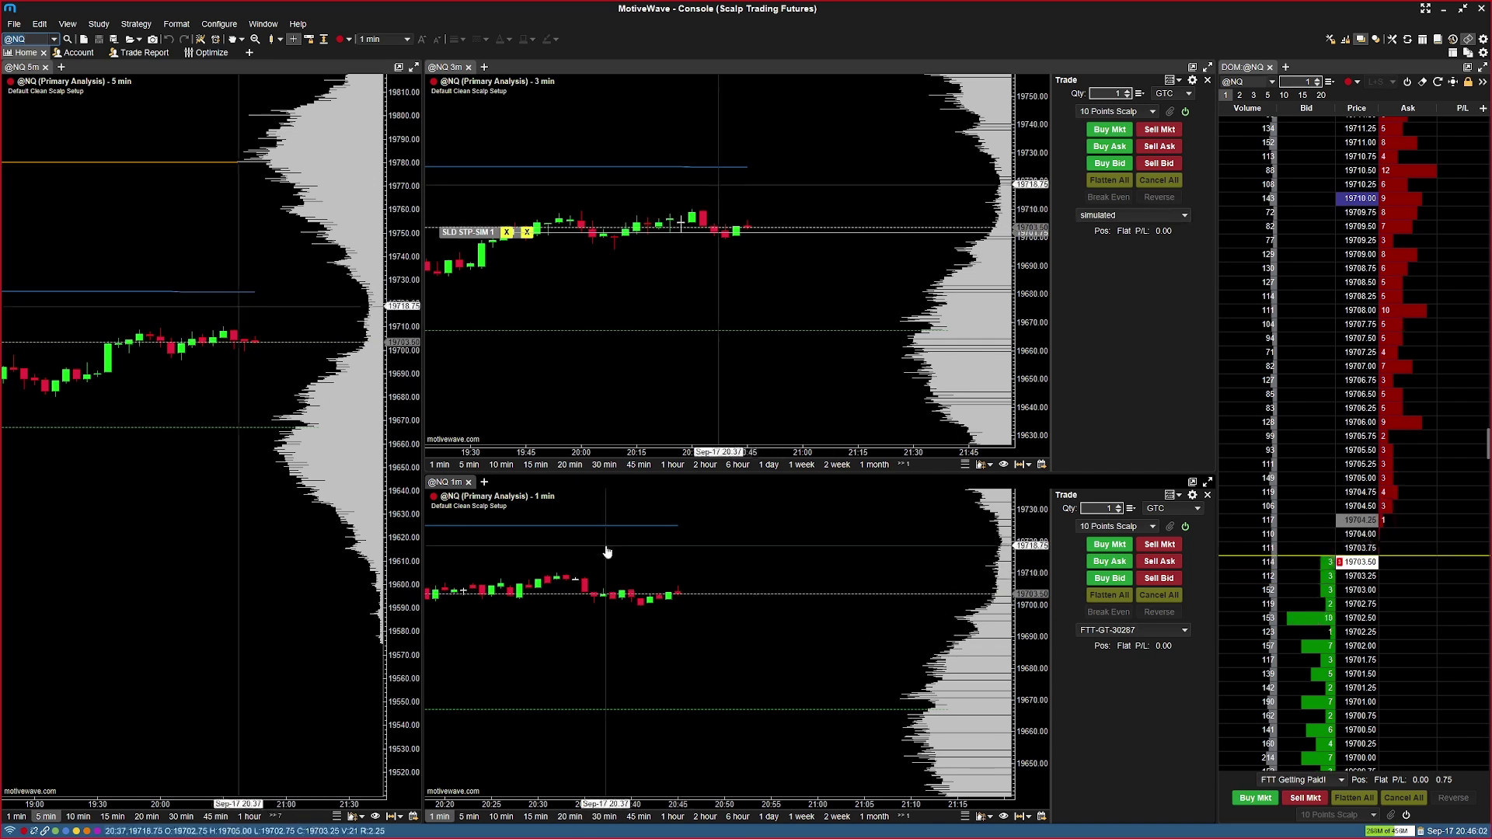
Add a Trade panel to the 5-minute chart and apply the Default Trade Panel template to it
left_click(226, 544)
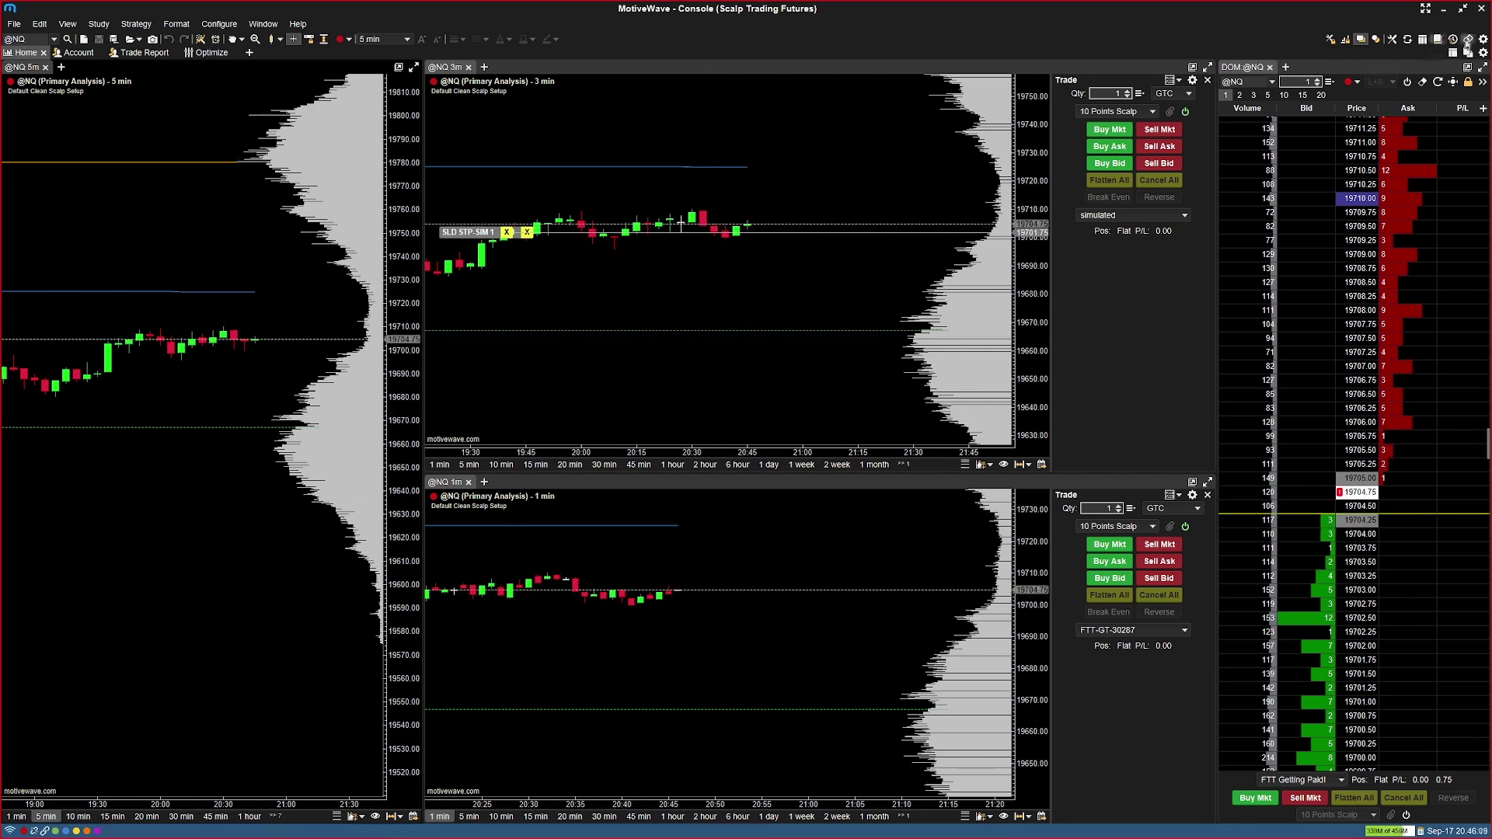
left_click(1466, 40)
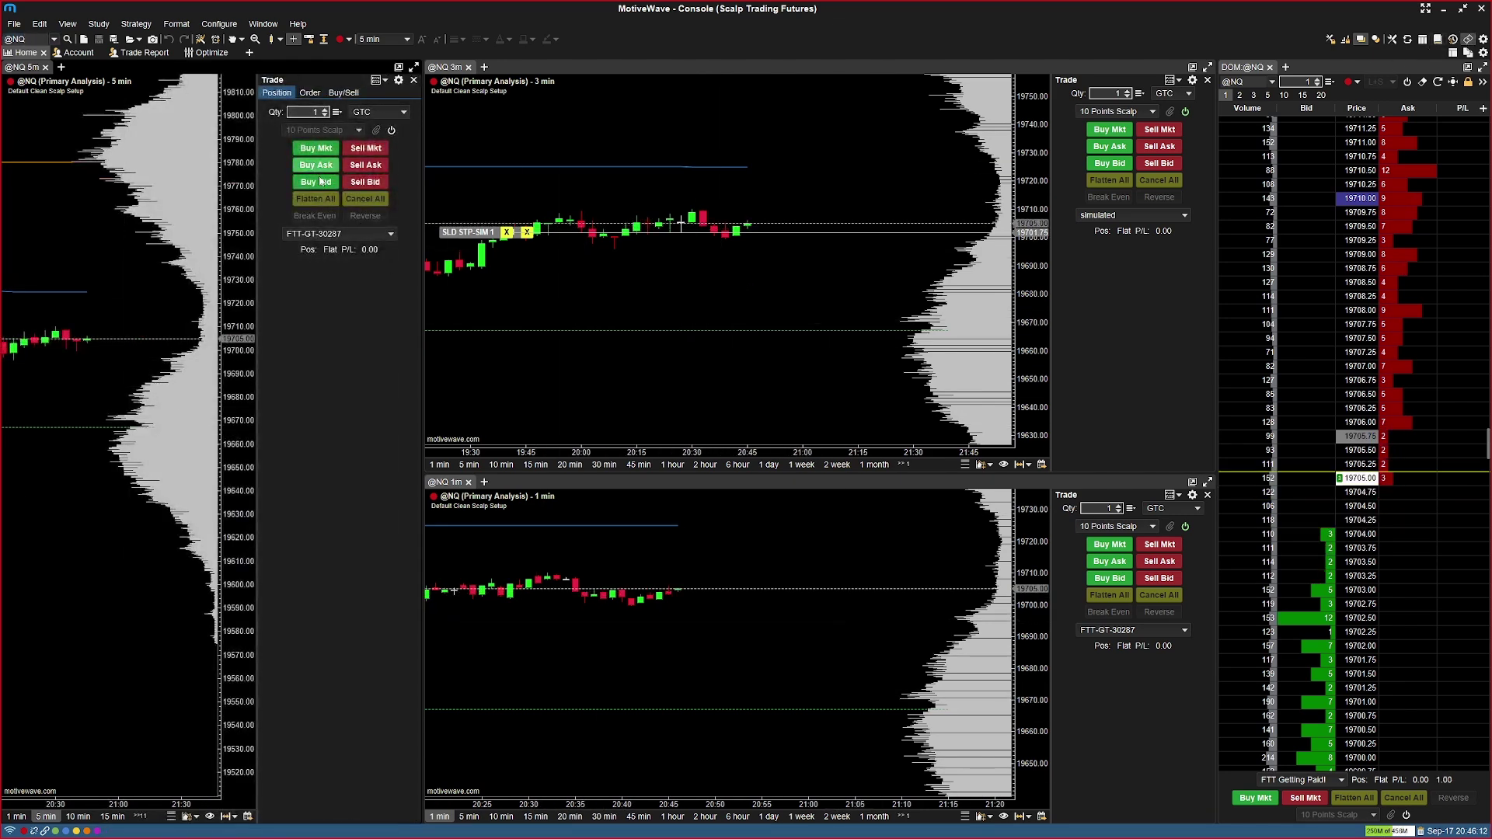
left_click(381, 80)
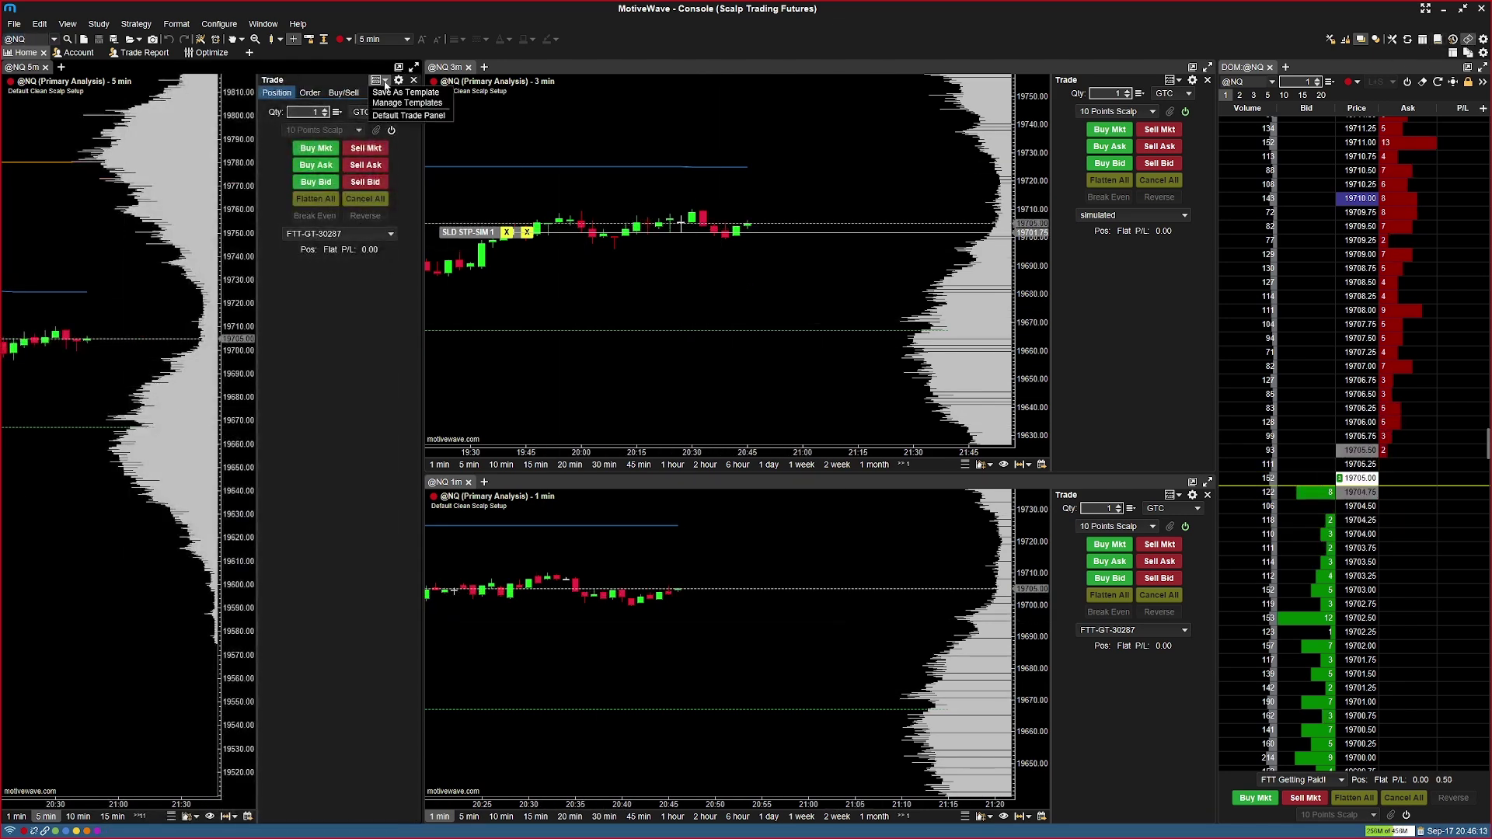
left_click(386, 115)
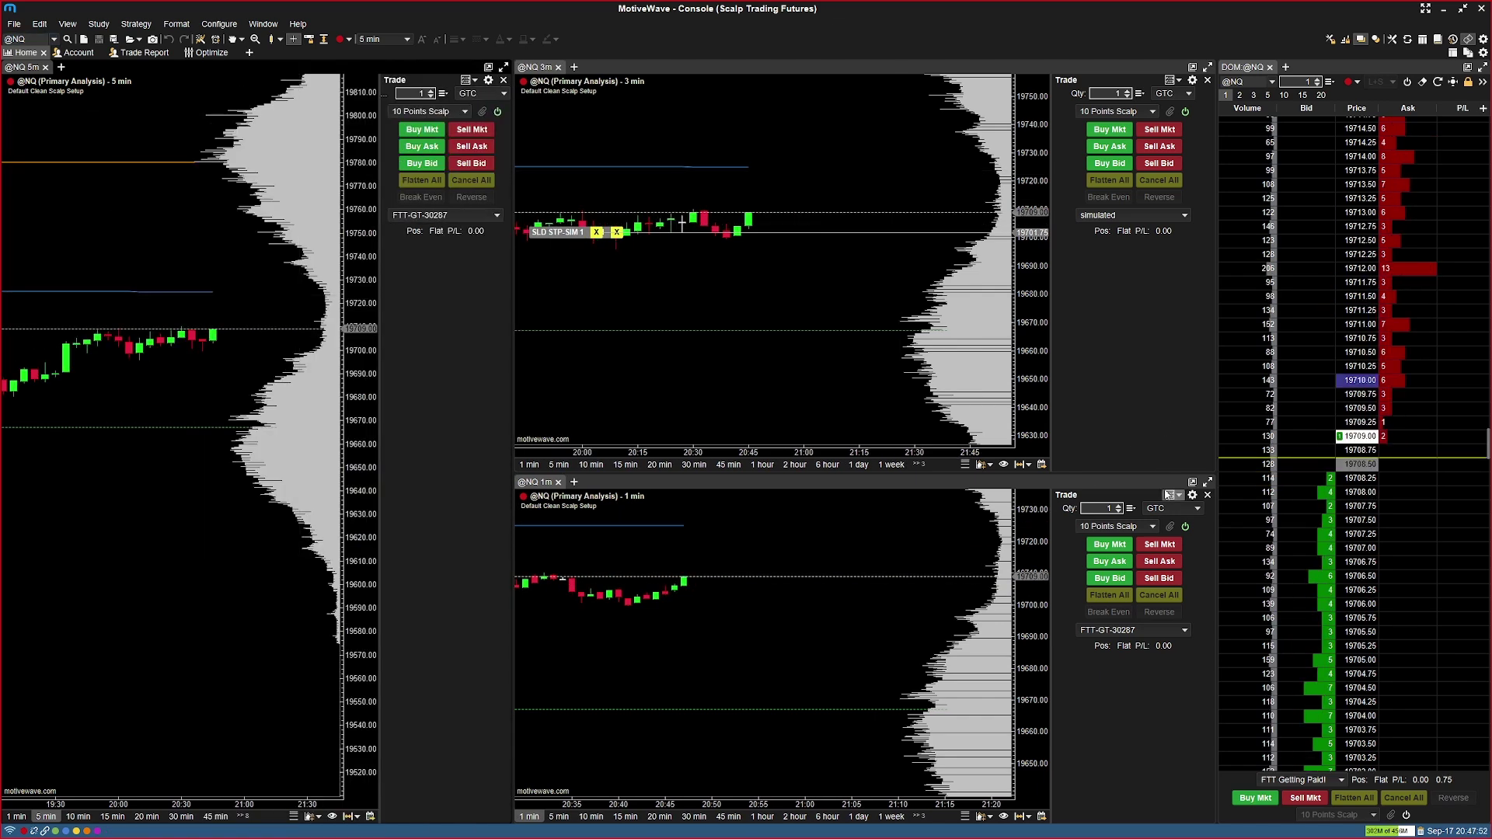
Set the 1-minute and 5-minute charts' Trade panels to the simulated account, and close both panels
left_click(1115, 630)
left_click(1114, 651)
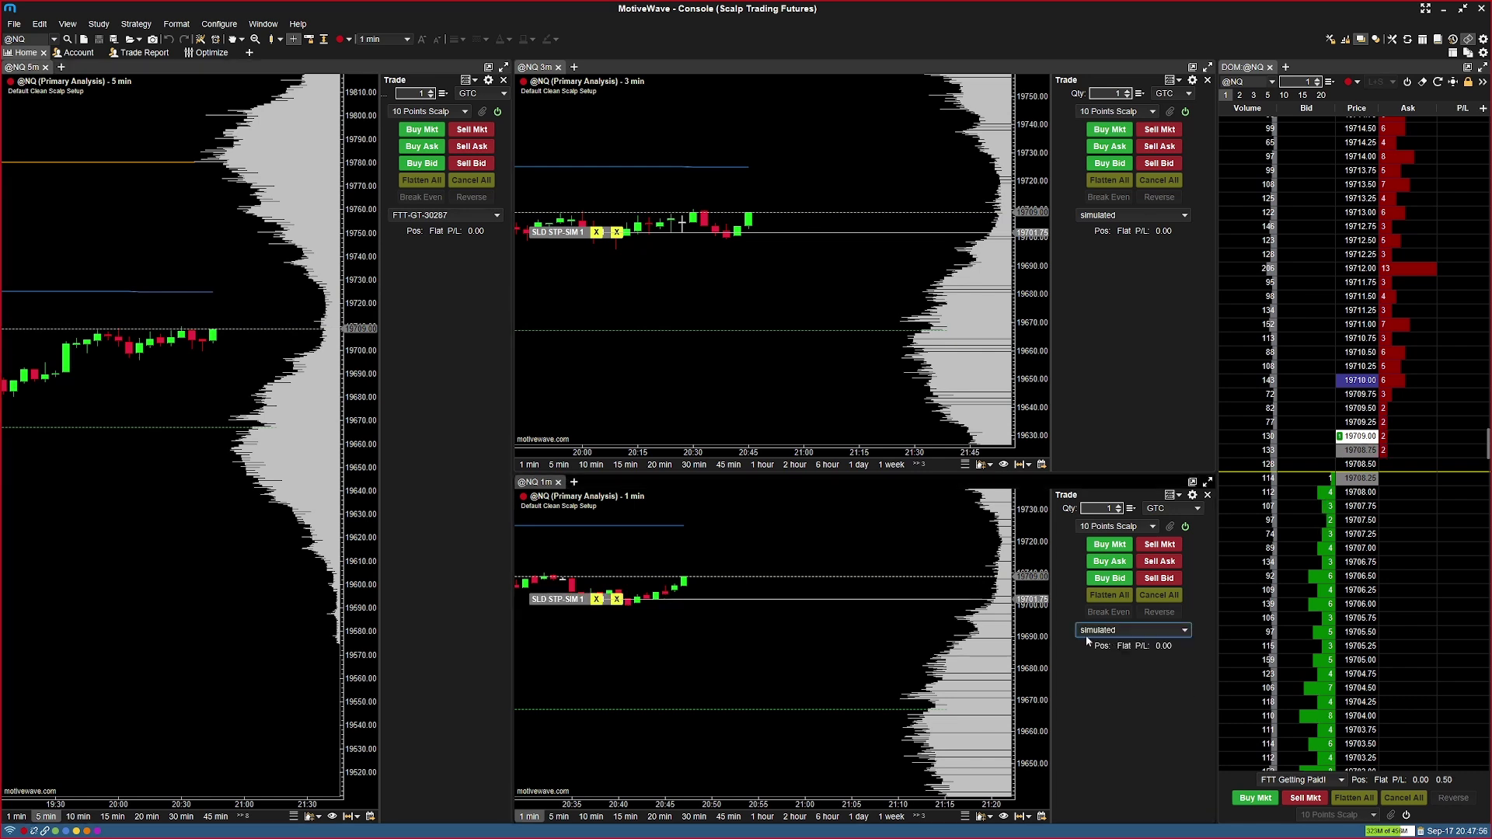
left_click(463, 216)
left_click(458, 231)
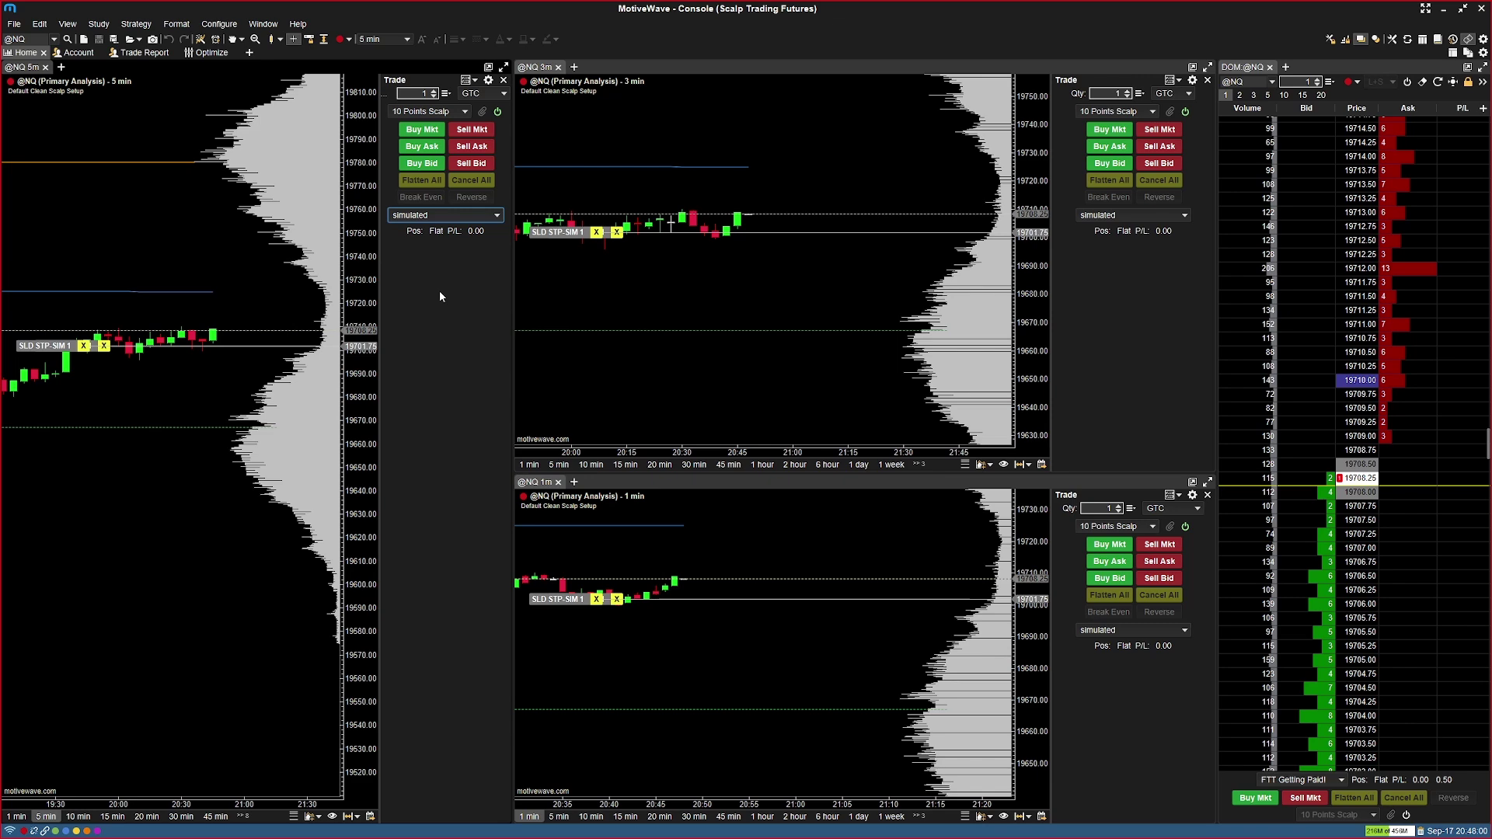
left_click(503, 80)
left_click(1206, 495)
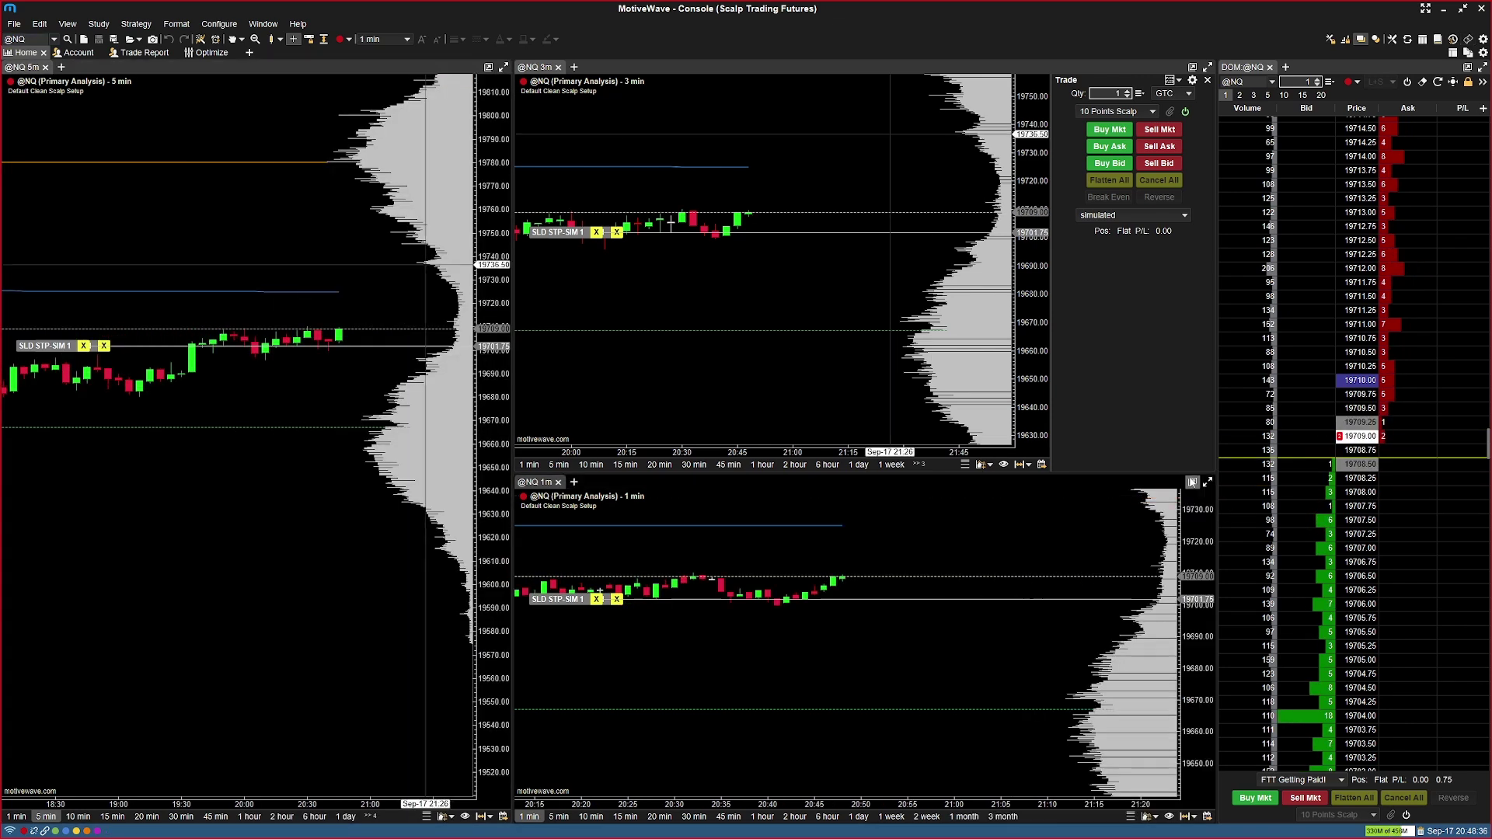
Place a bracketed buy limit order at 19673.25 on the 1-minute chart, lower its entry to 19630.75, and cancel it
left_click(1199, 689)
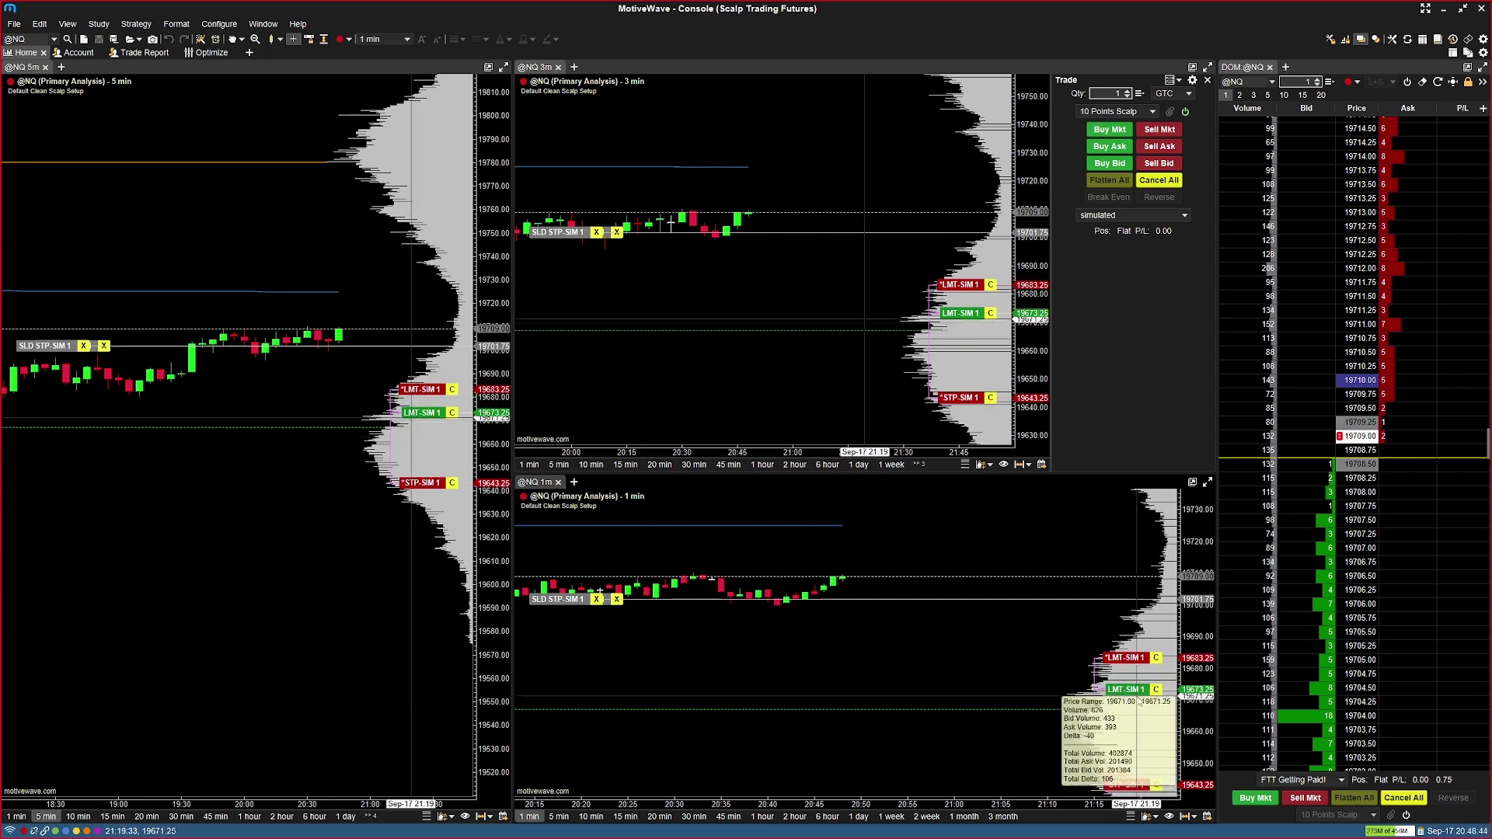
left_click(1159, 691)
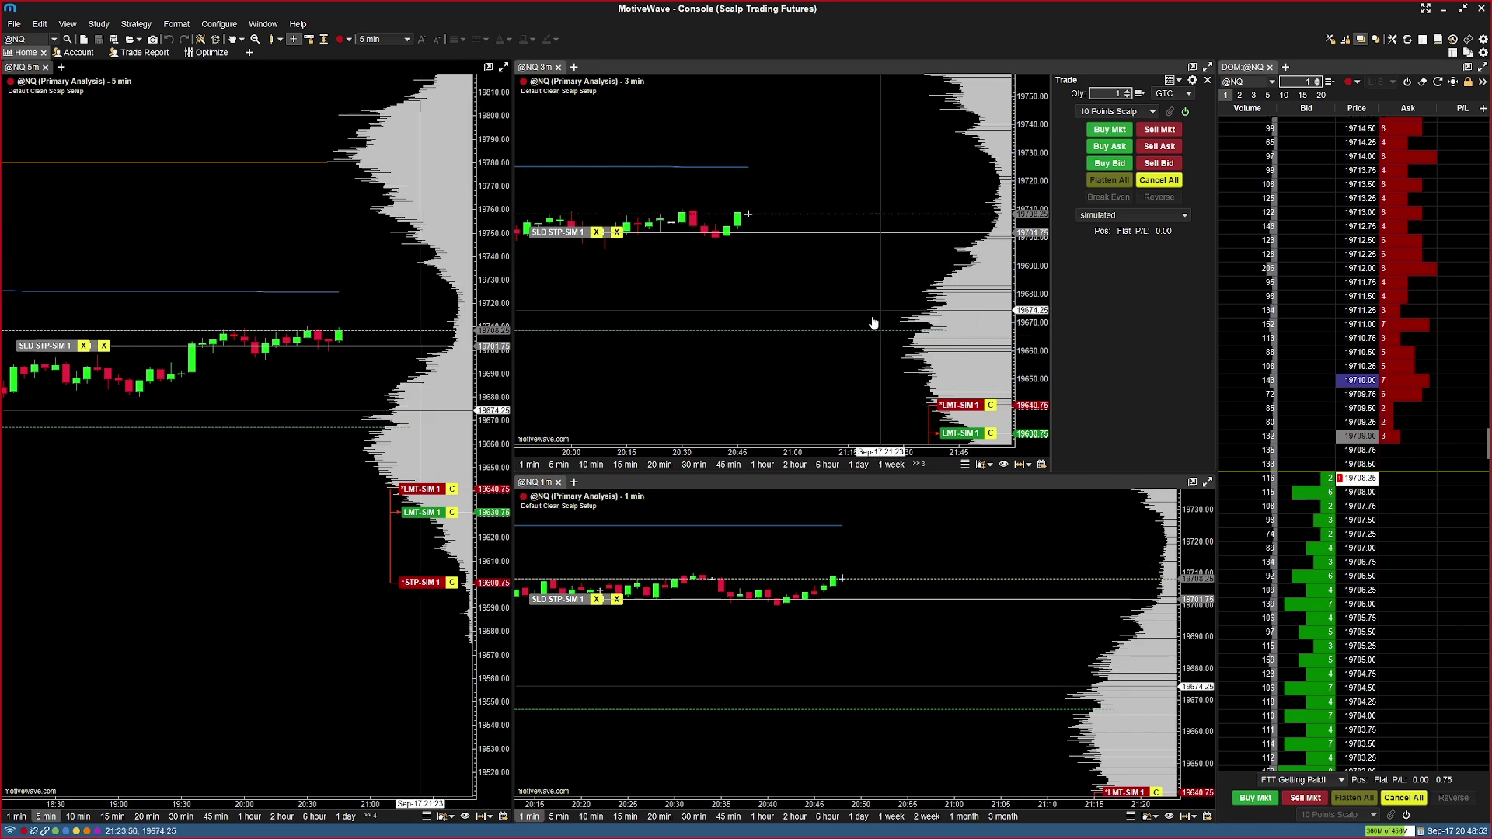
left_click_drag(872, 323, 873, 198)
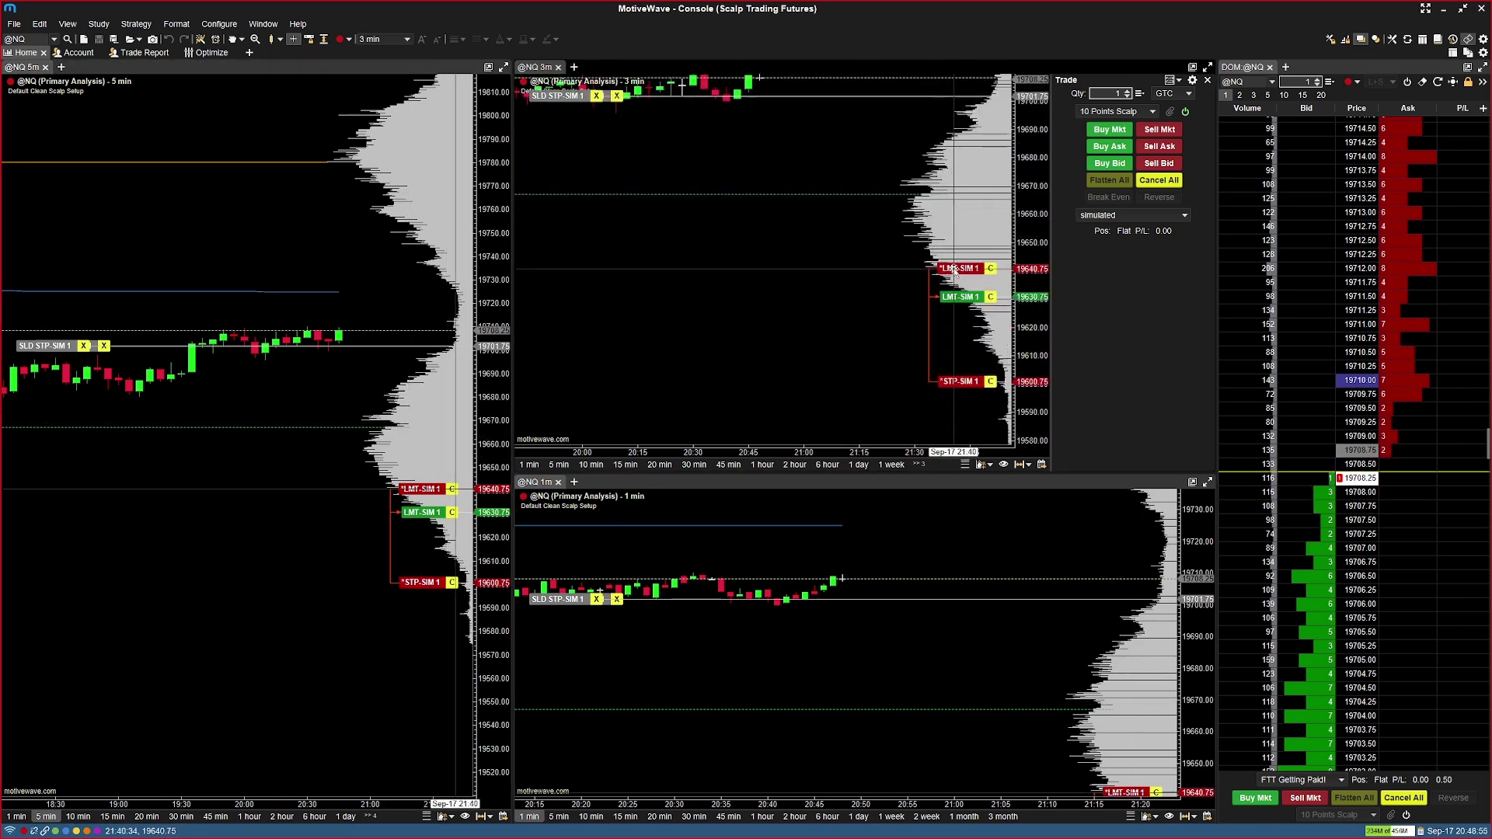
mouse_move(973, 268)
left_mouse_down()
mouse_move(976, 177)
mouse_move(959, 257)
left_mouse_up()
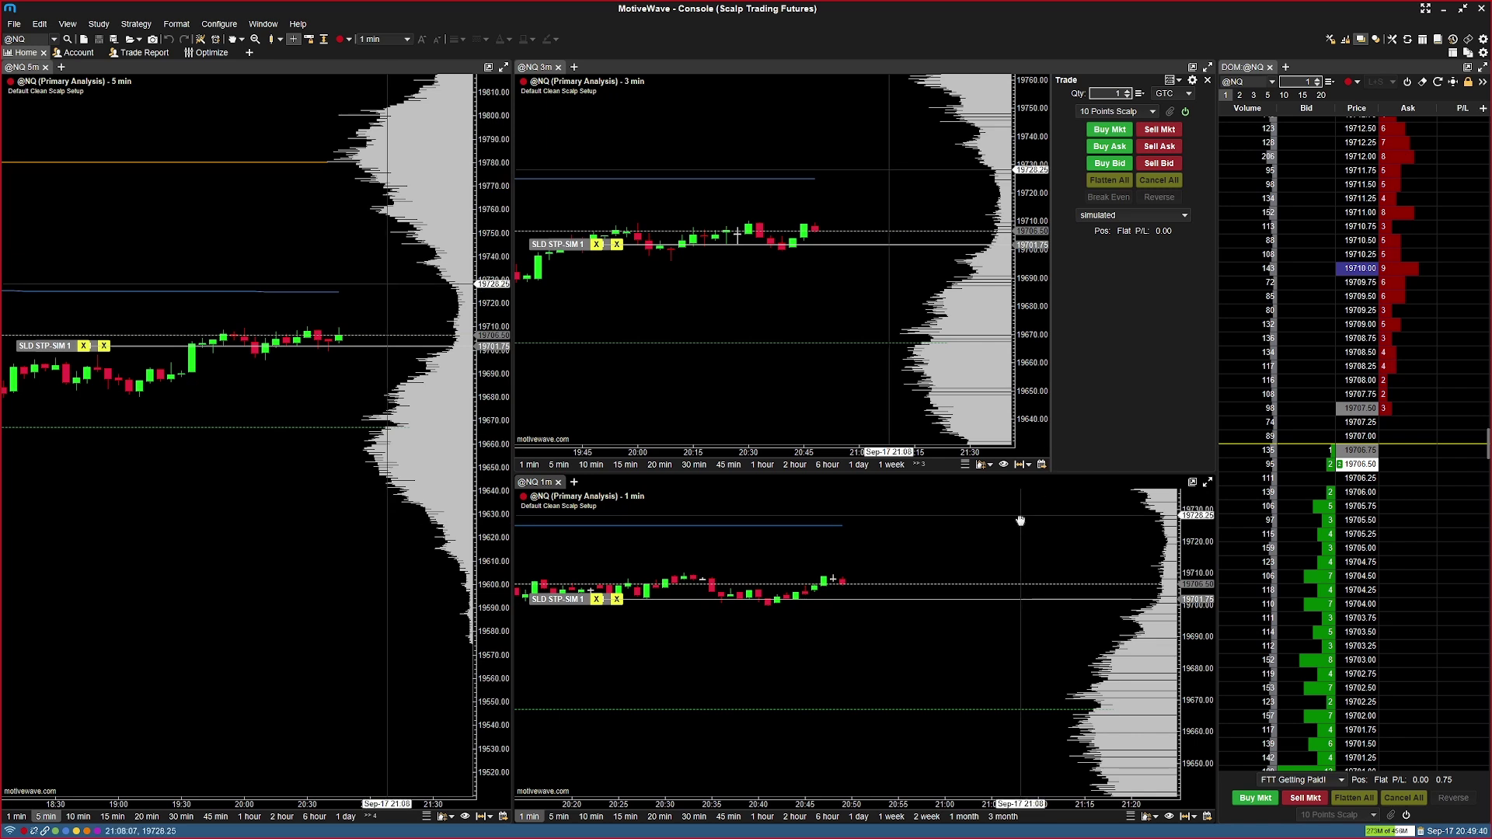
Show and hide the Trade panels on the 1-minute and 5-minute charts
left_click(1468, 39)
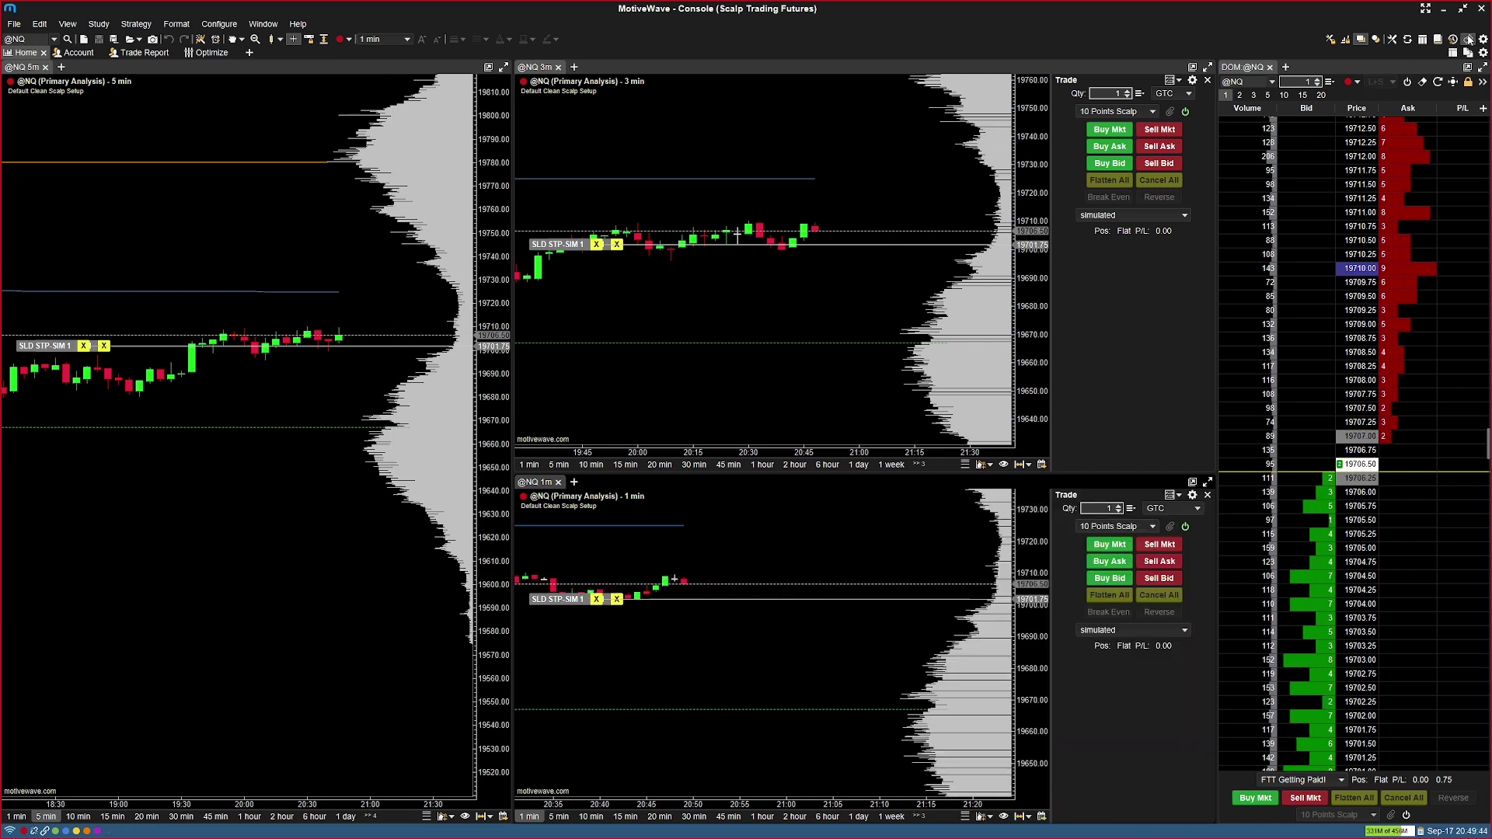
left_click(1469, 39)
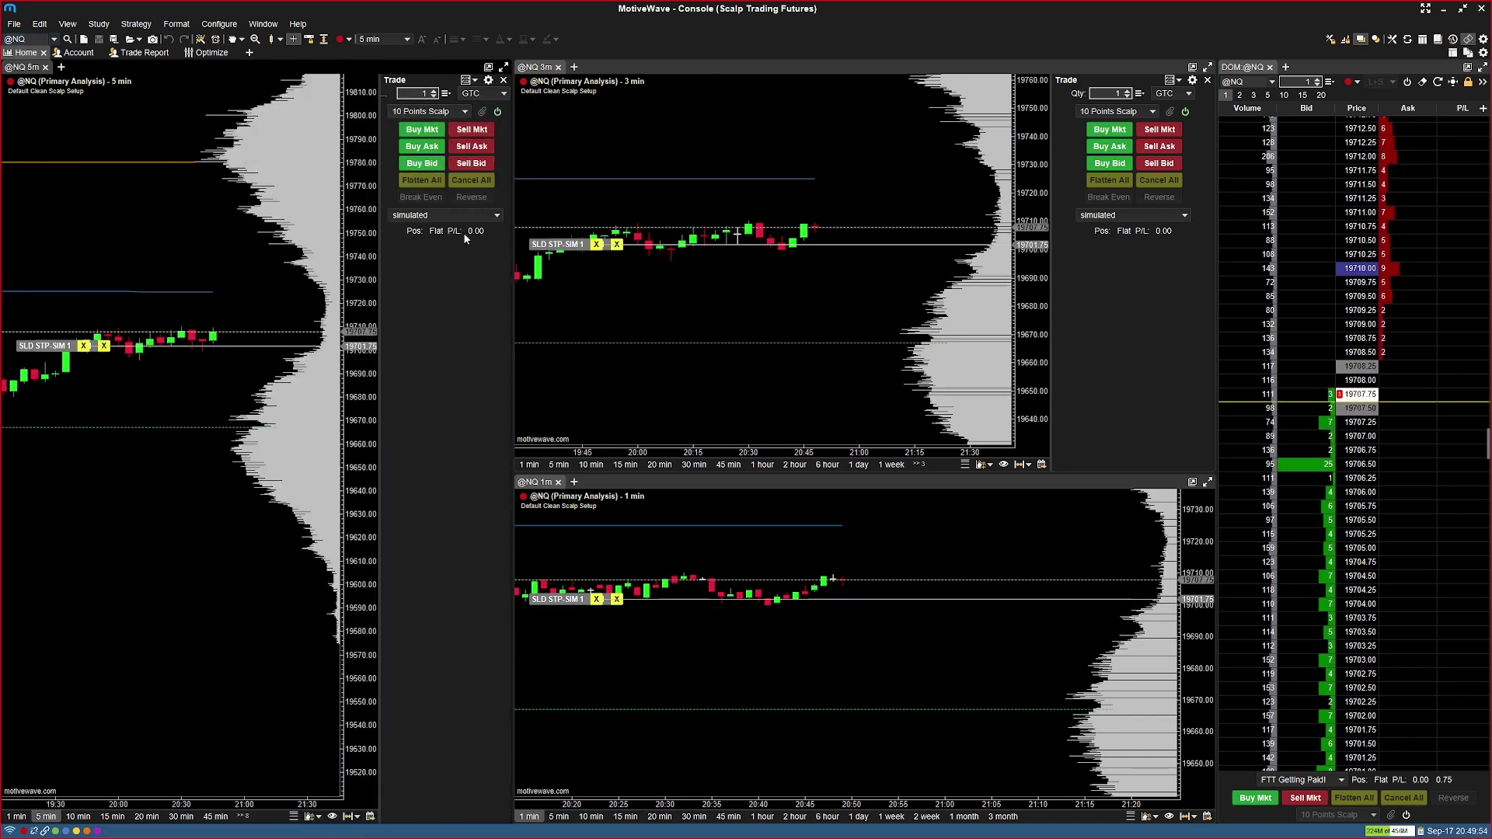
left_click(1469, 39)
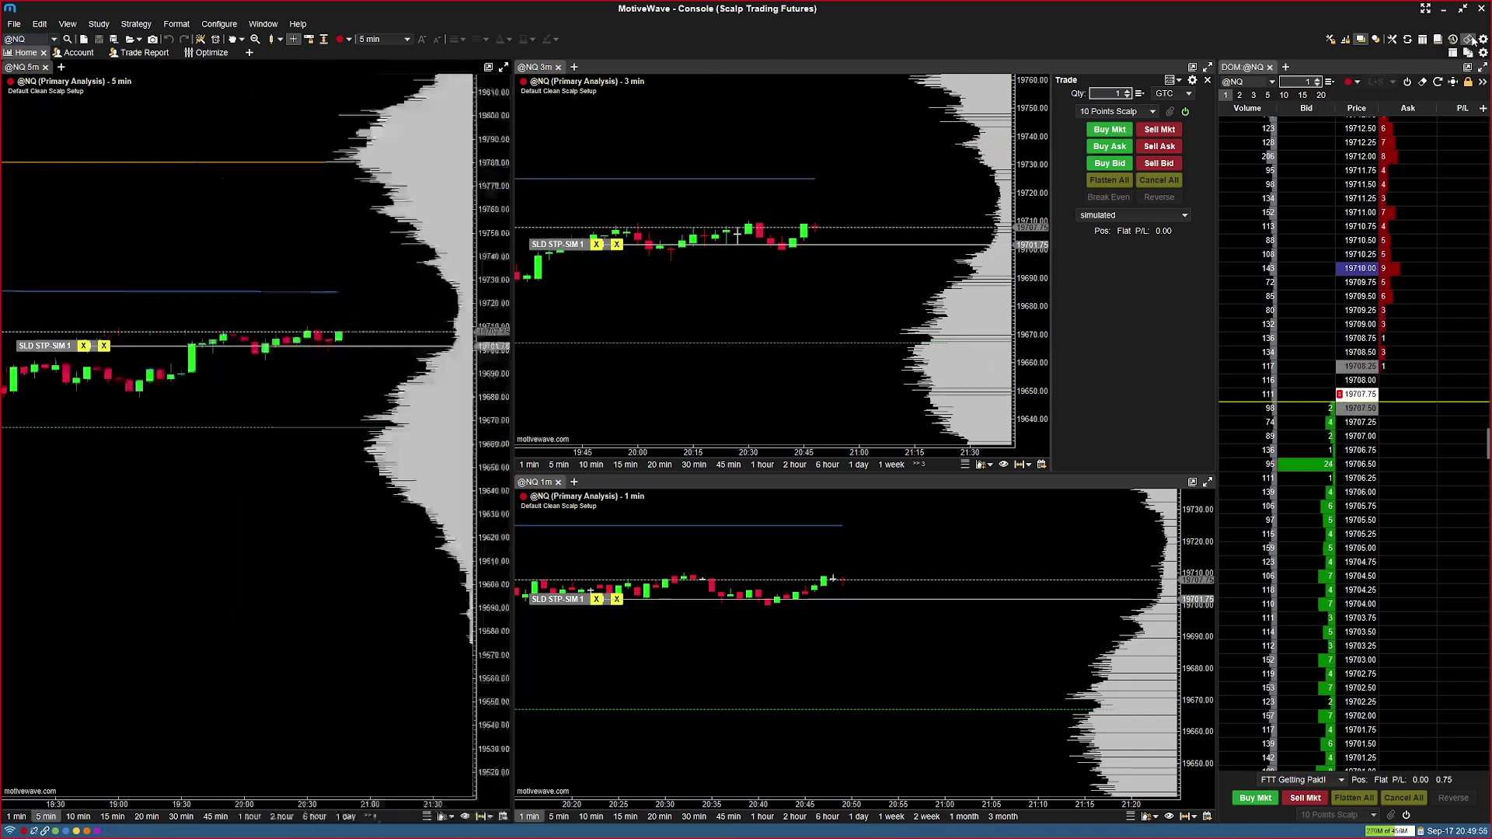
Clear the simulated trade's fill labels from the charts
left_click(612, 250)
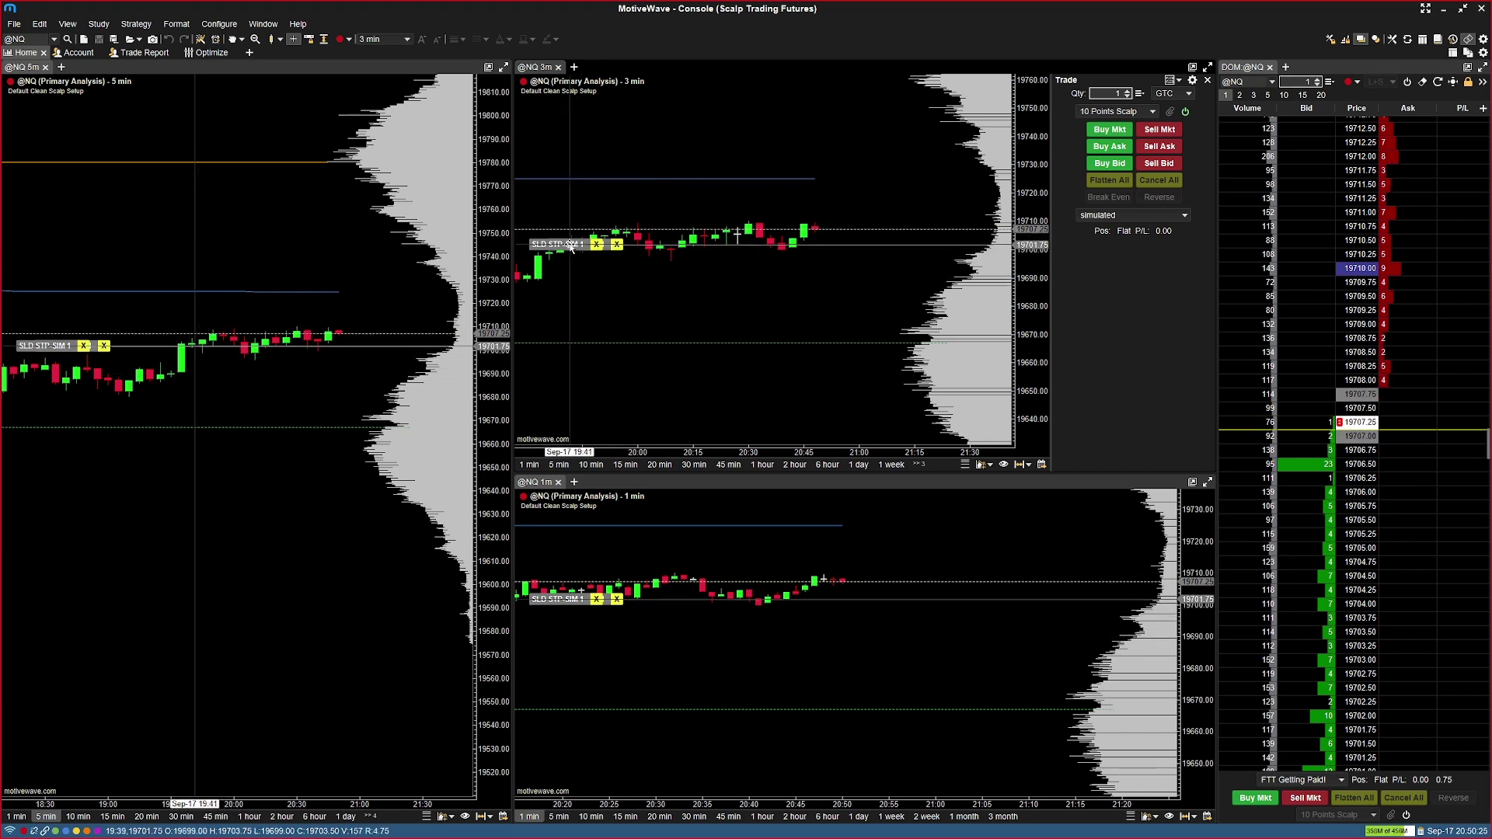
right_click(576, 250)
left_click(595, 262)
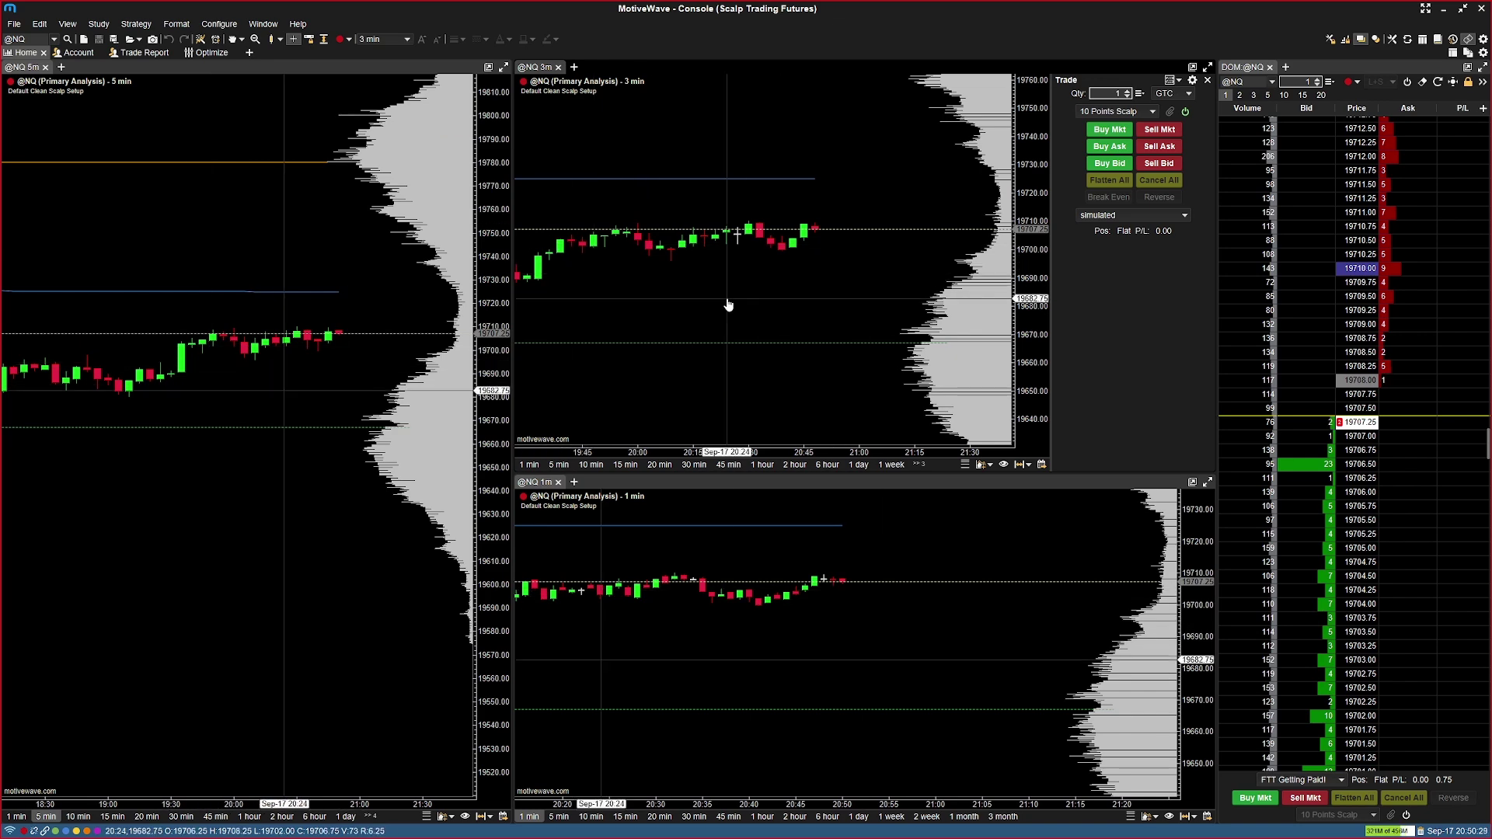
Display the past trade execution markers on the 5-minute and 3-minute charts
left_click(376, 432)
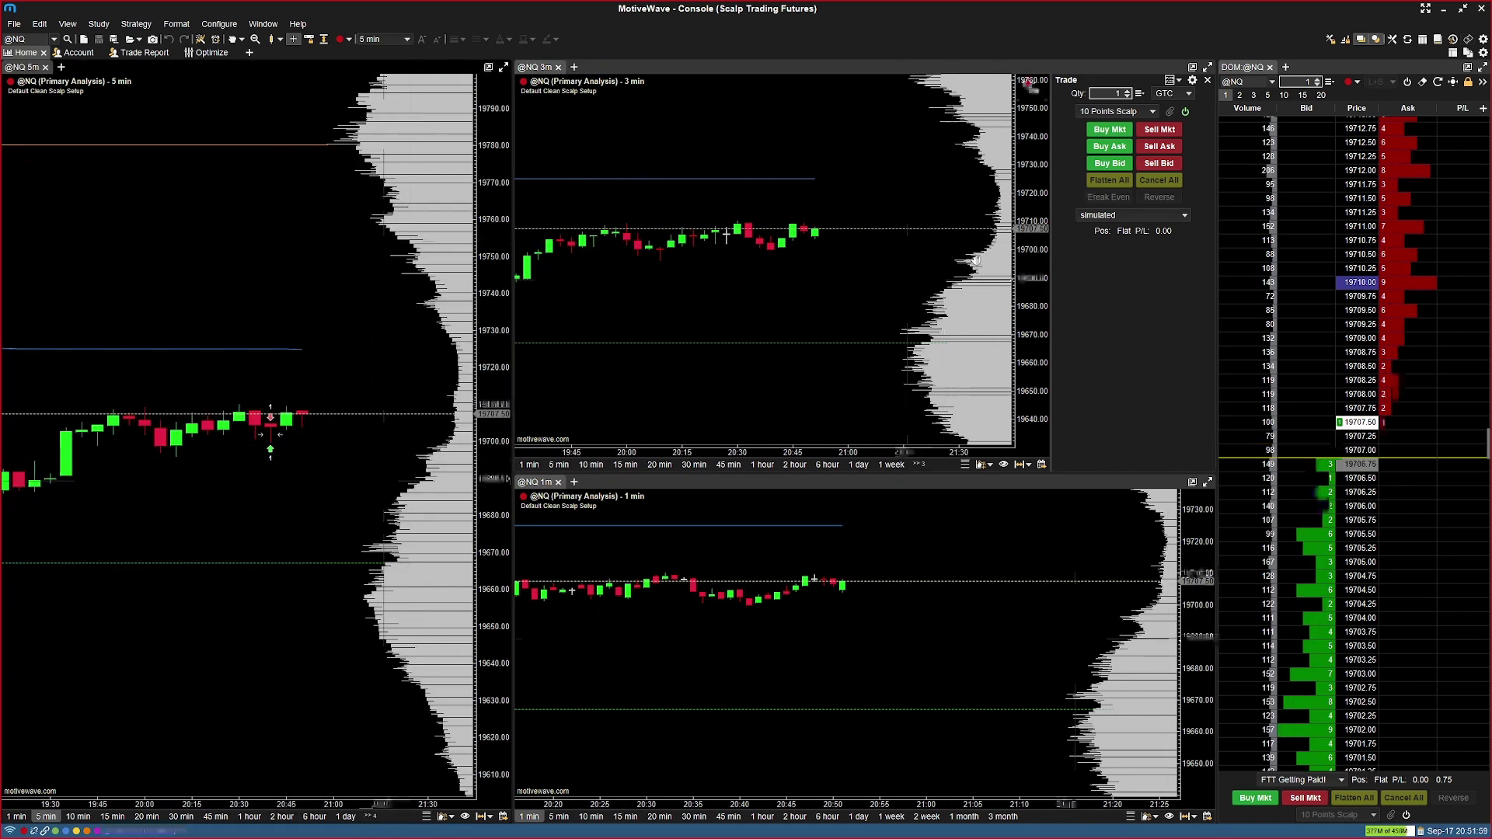
left_click(786, 299)
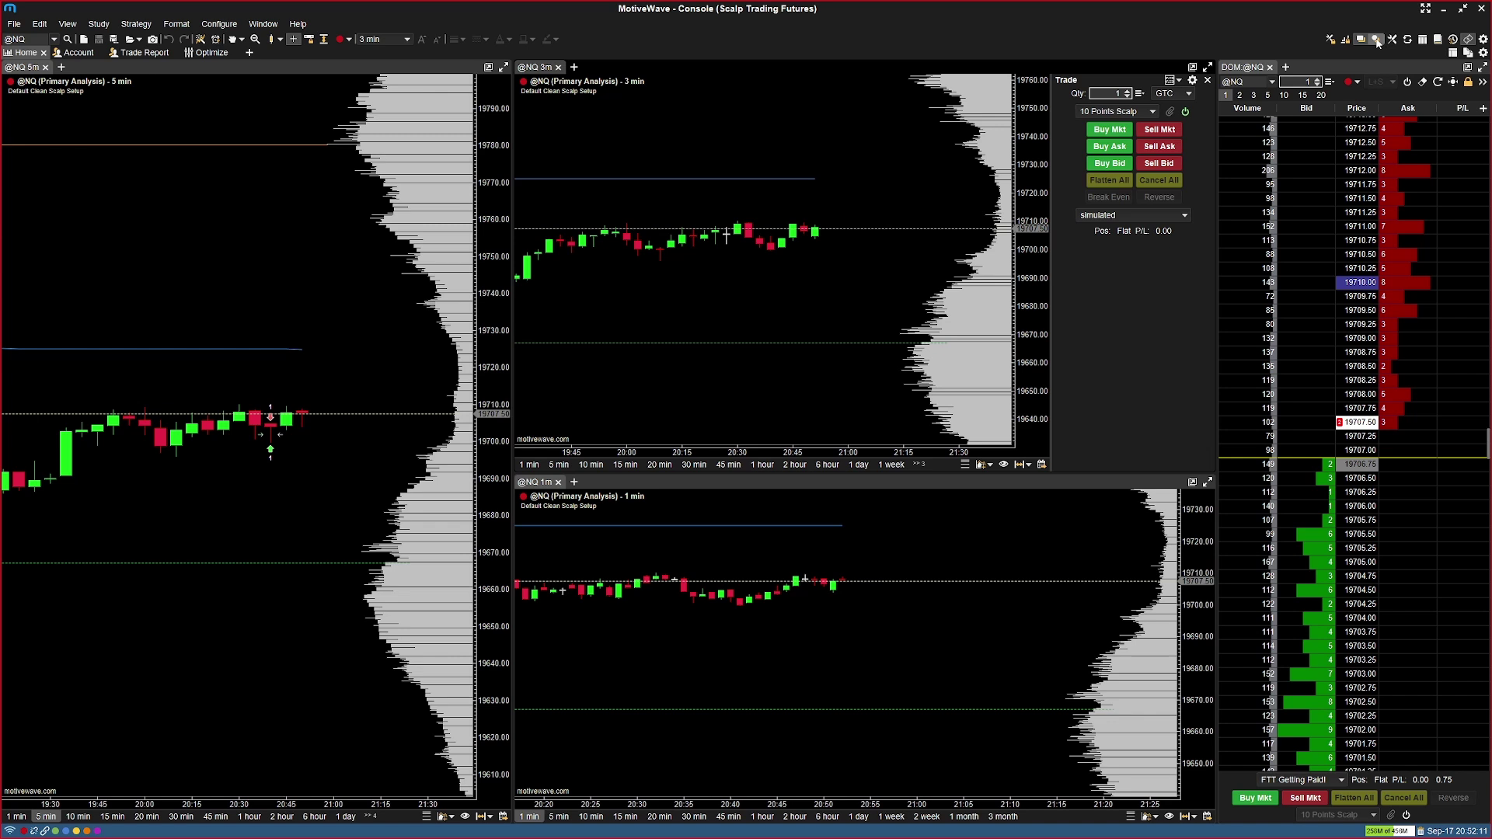
scroll(816, 293, "up", 2)
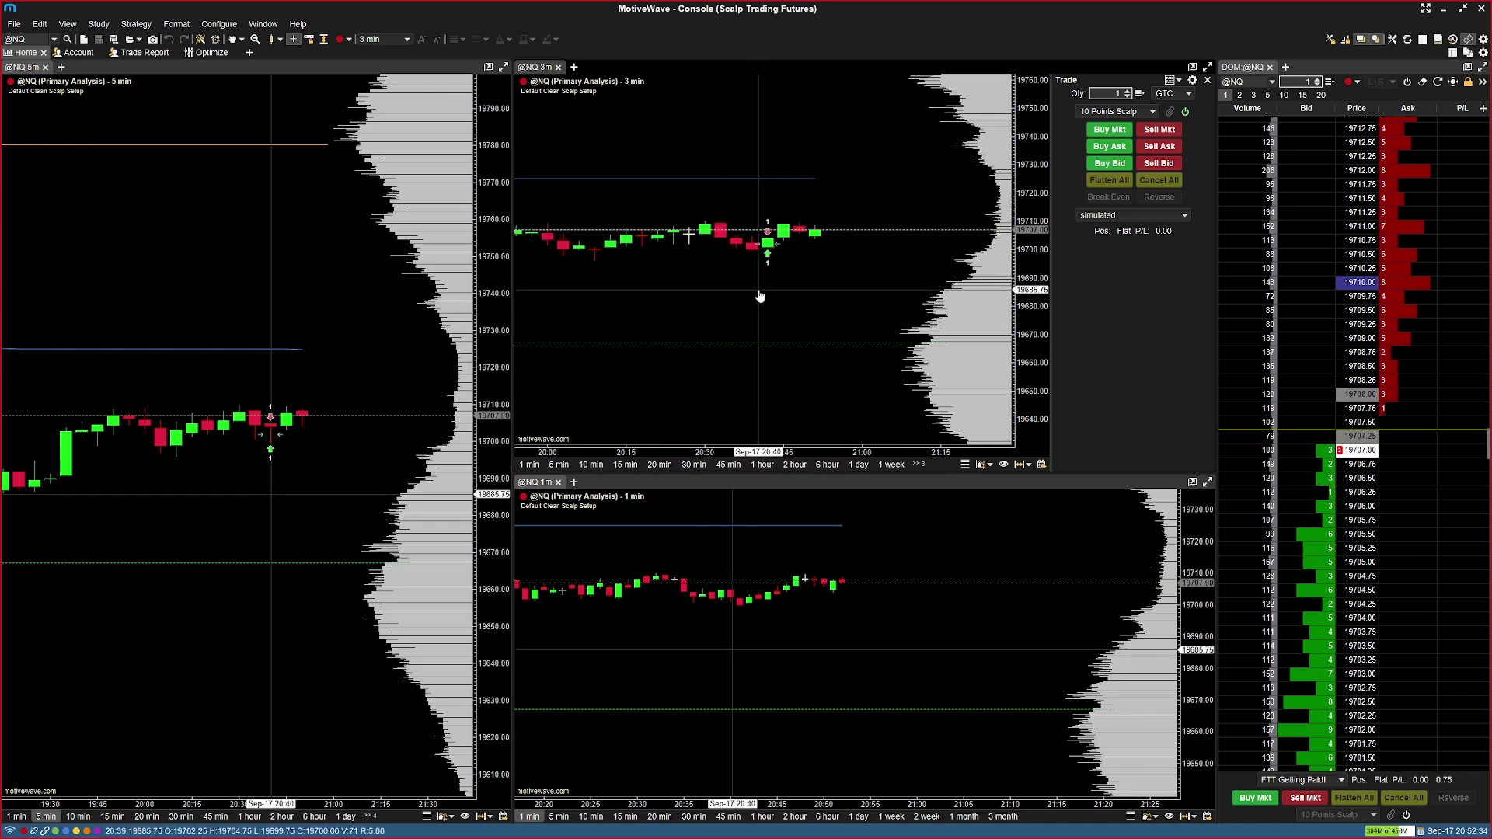